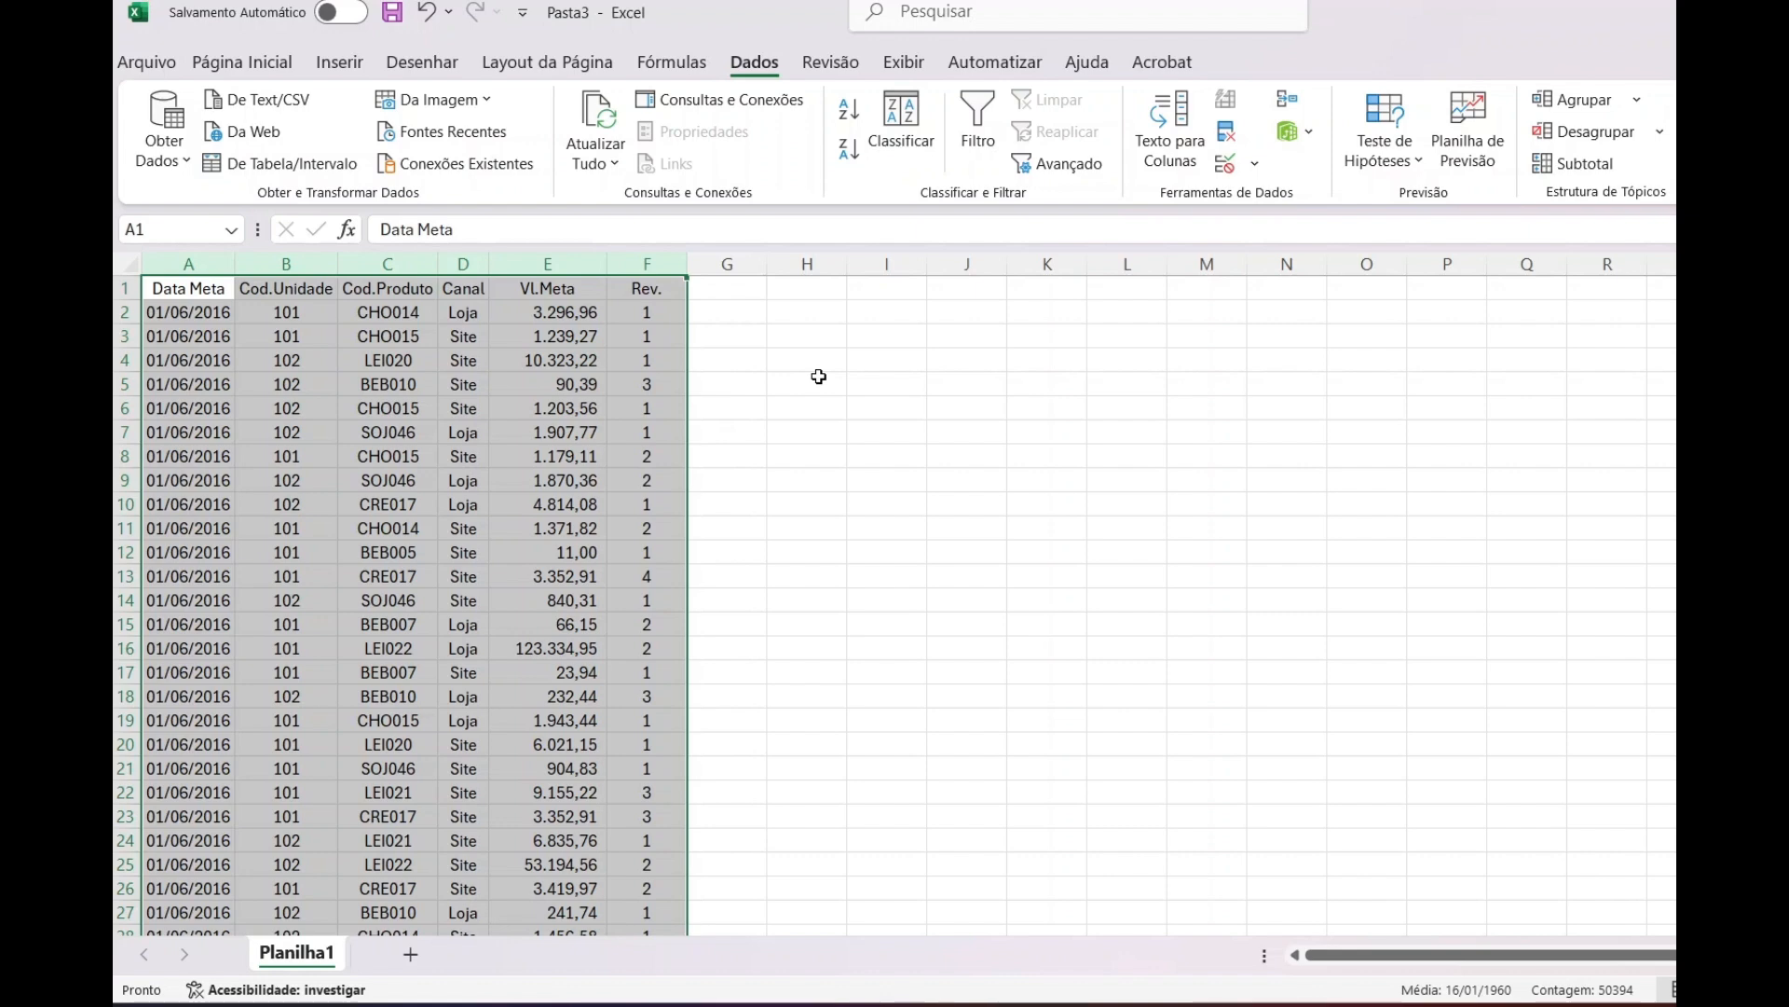
drag(188, 264, 286, 264)
drag(514, 297, 680, 359)
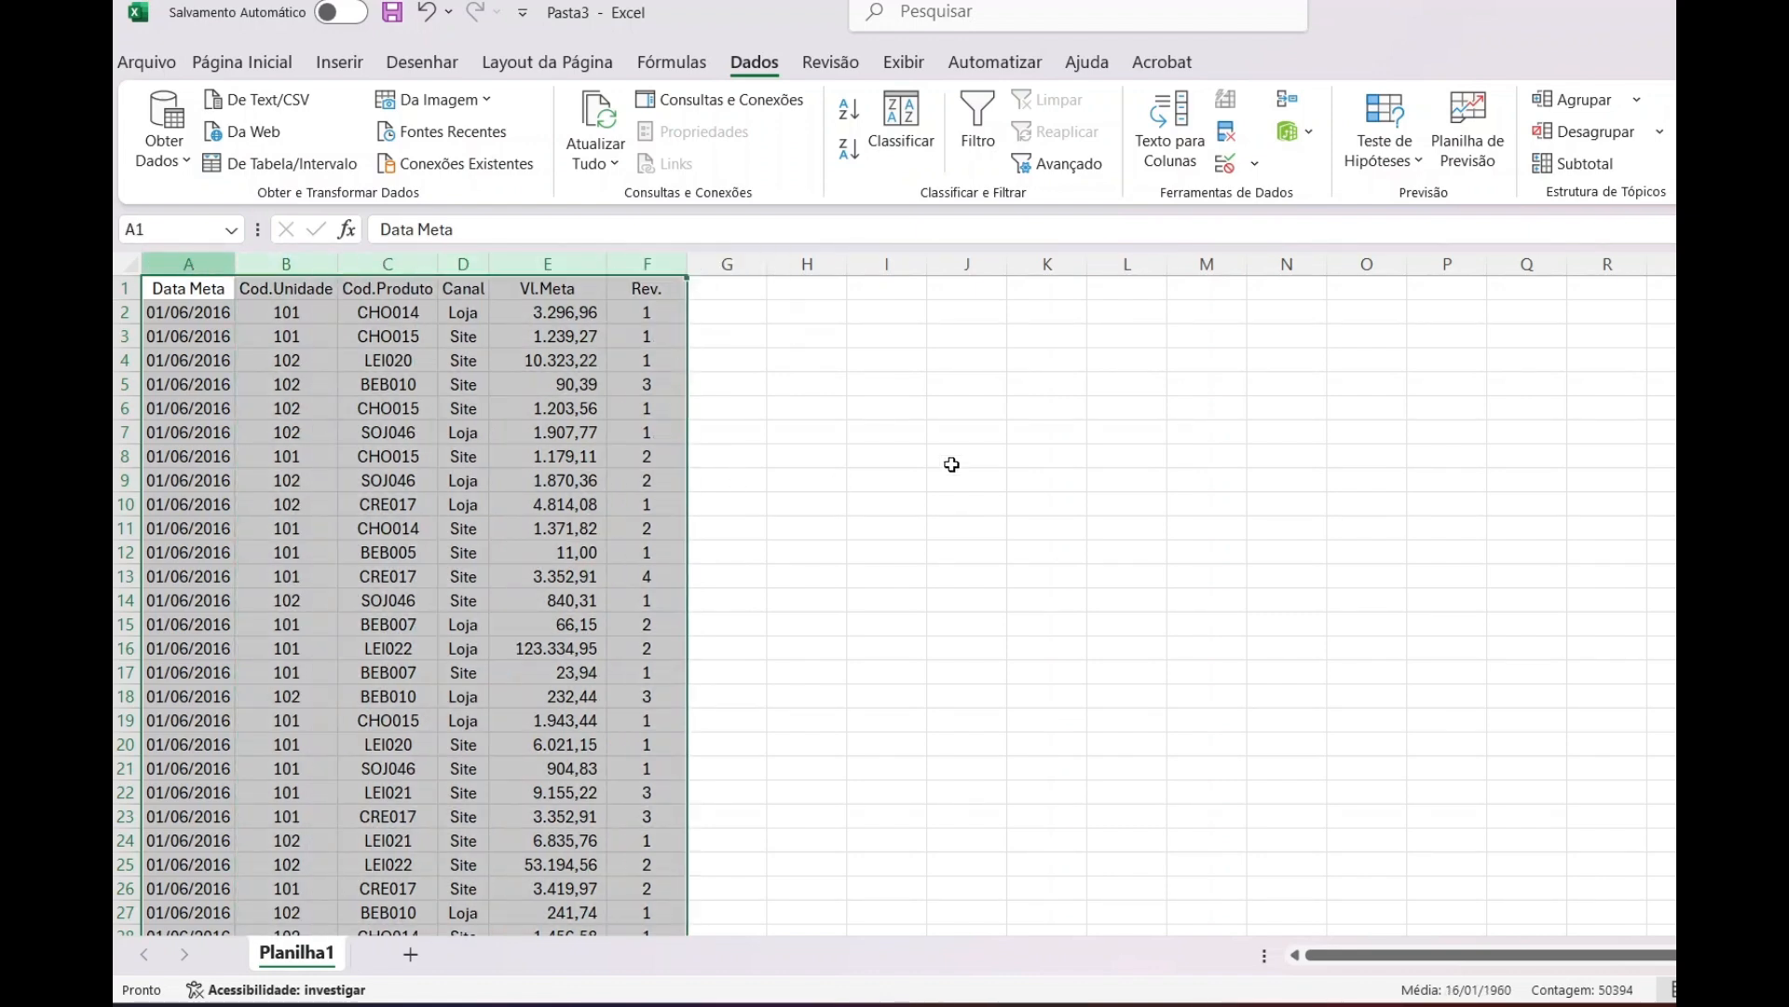
click(569, 258)
click(848, 387)
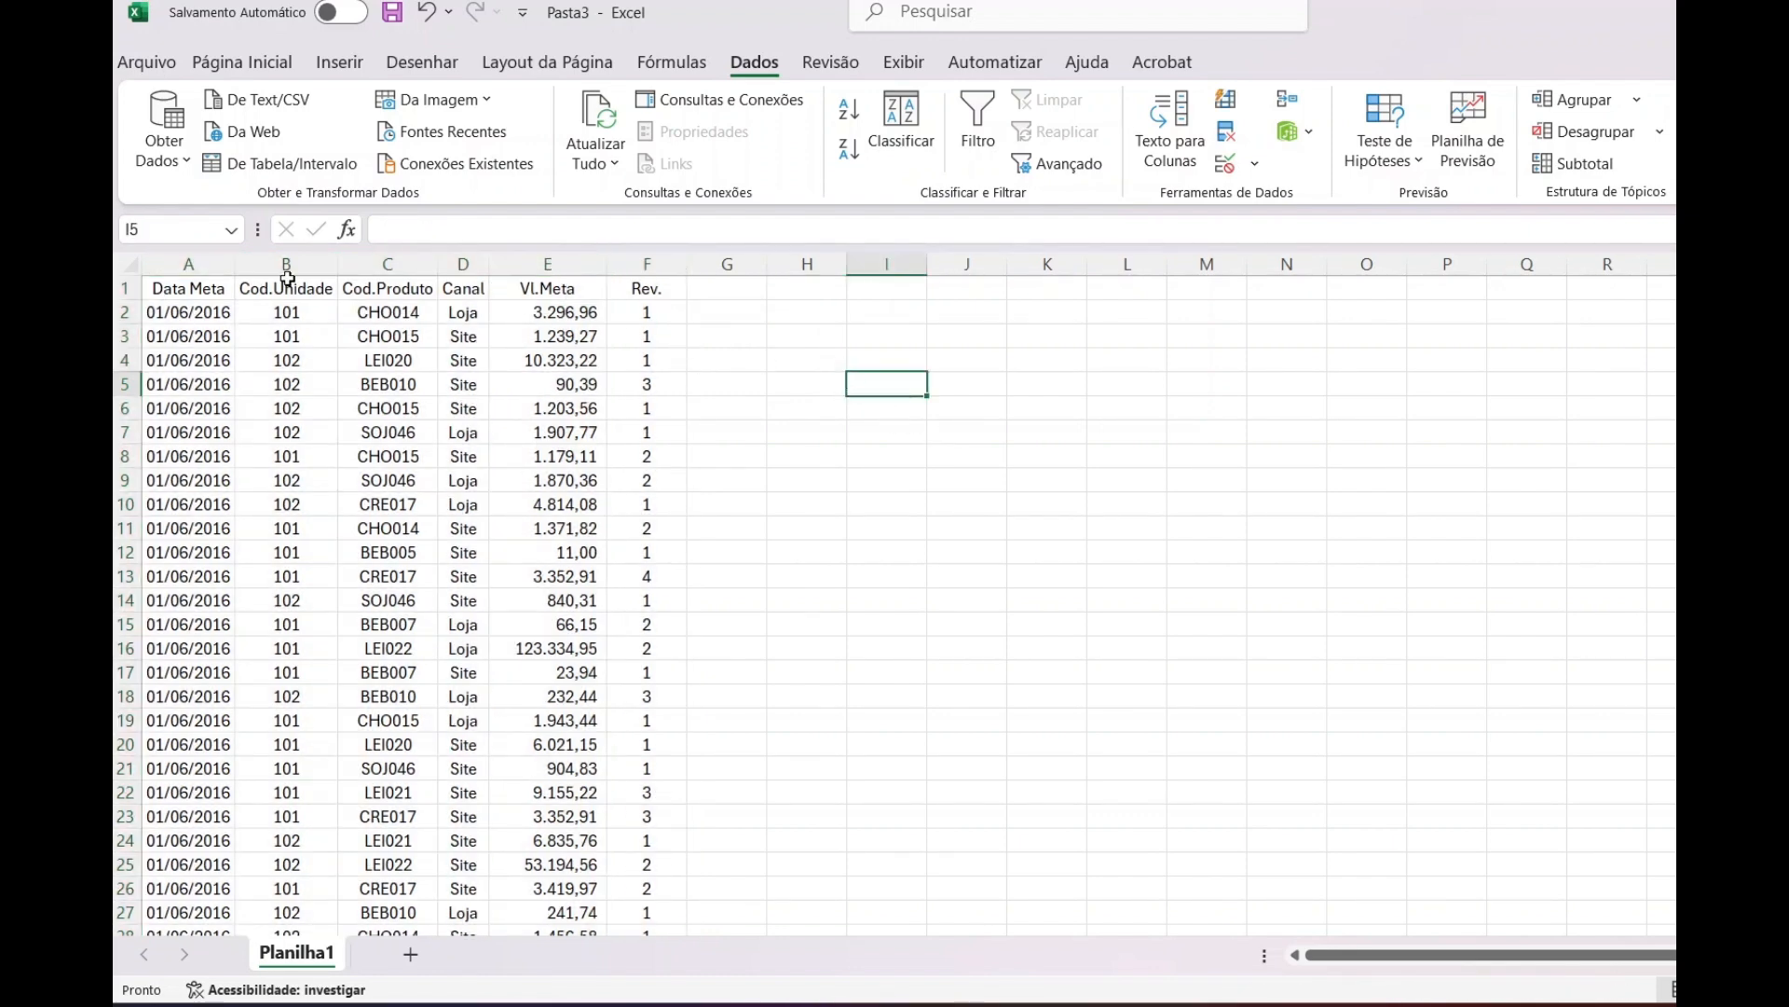
Bring columns A to F into the Power Query editor as a table with headers
drag(178, 268, 666, 336)
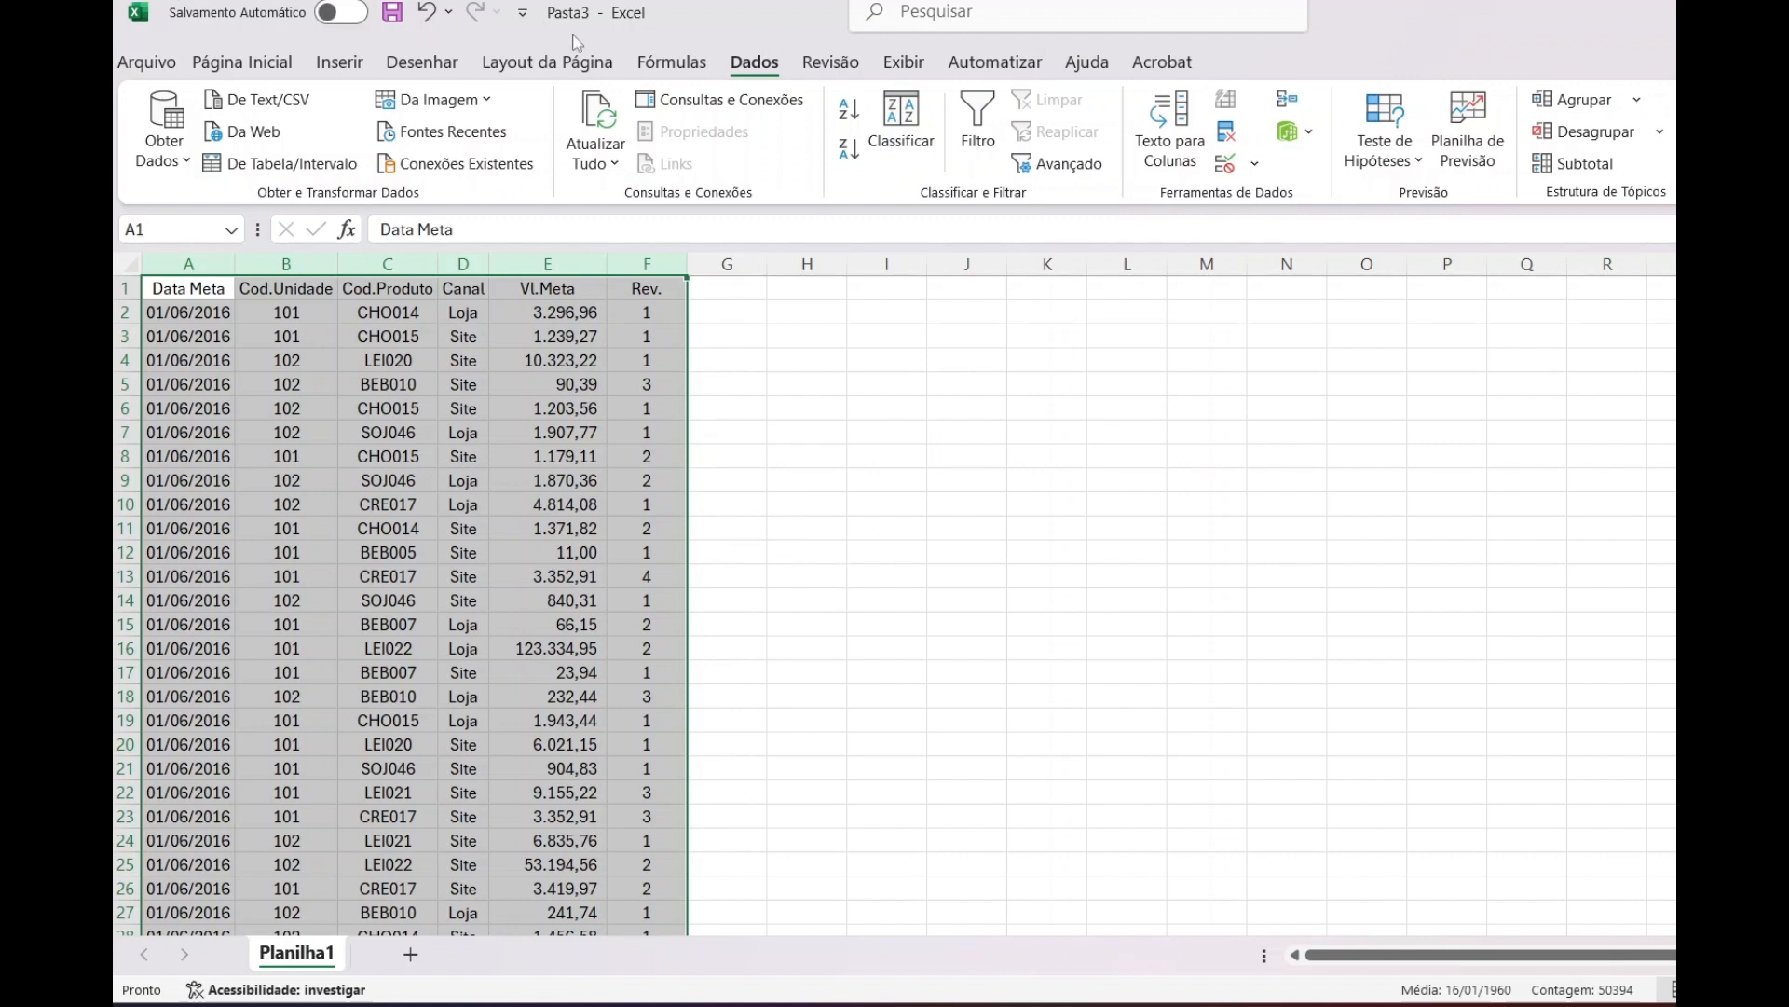
drag(186, 264, 657, 378)
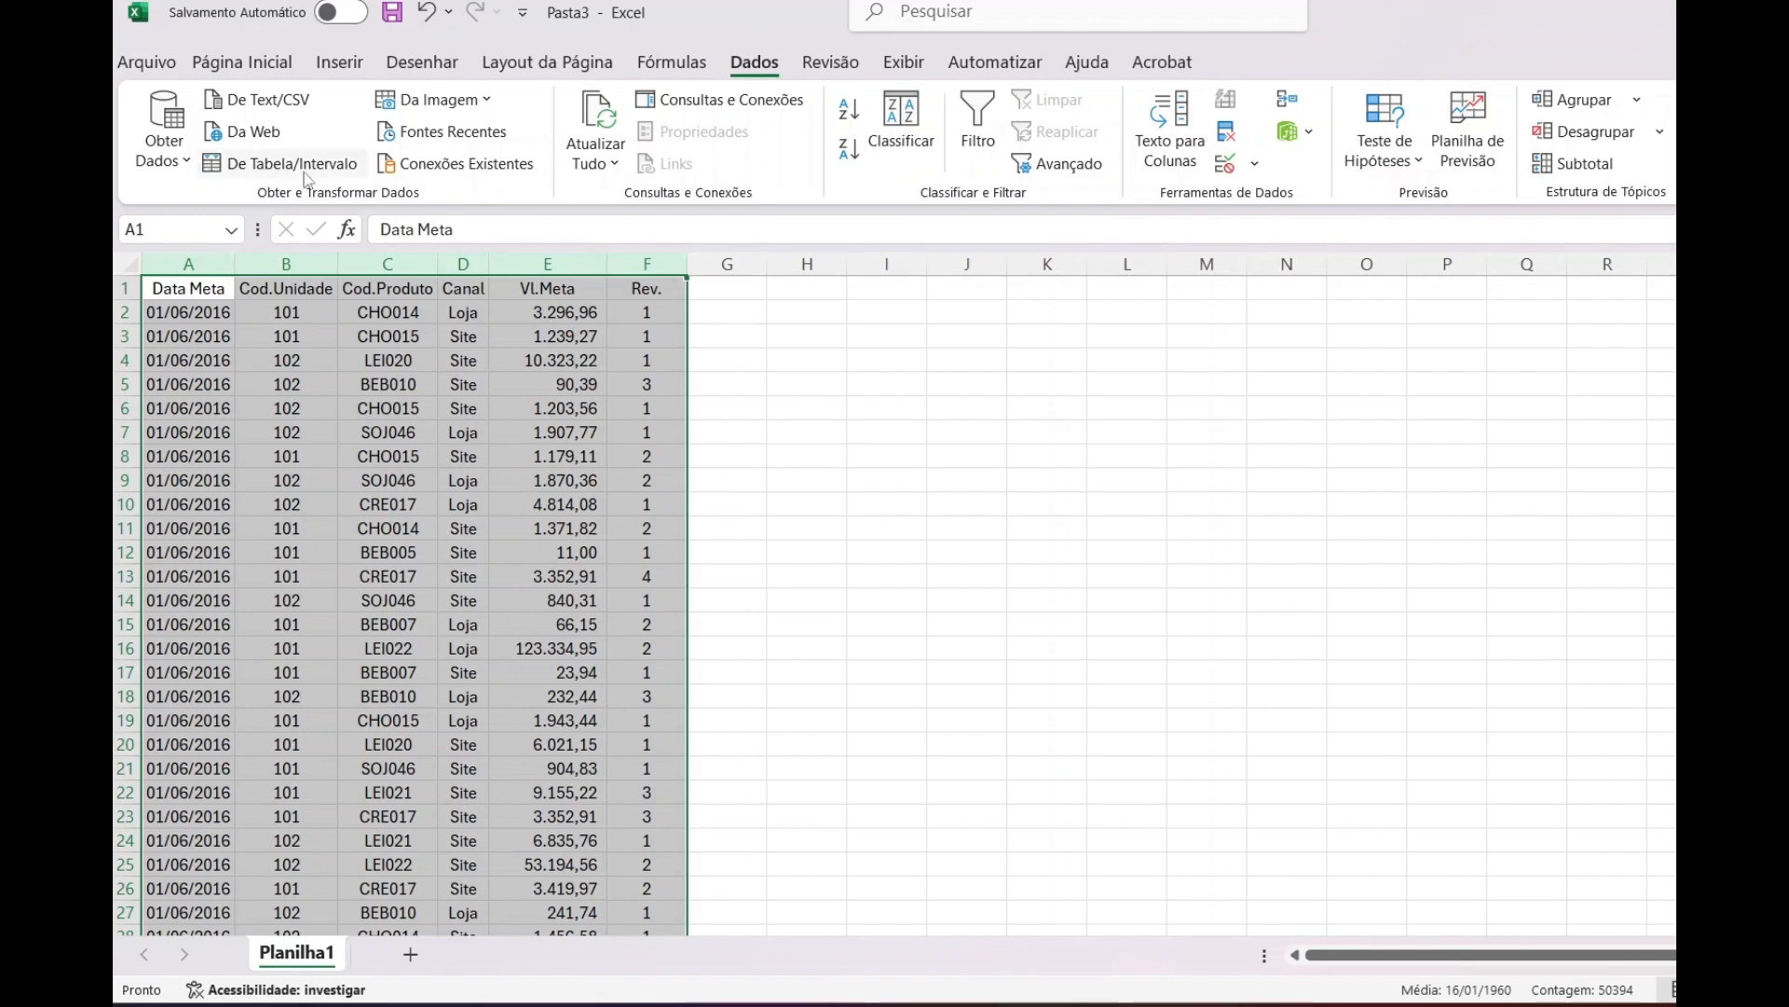
click(329, 168)
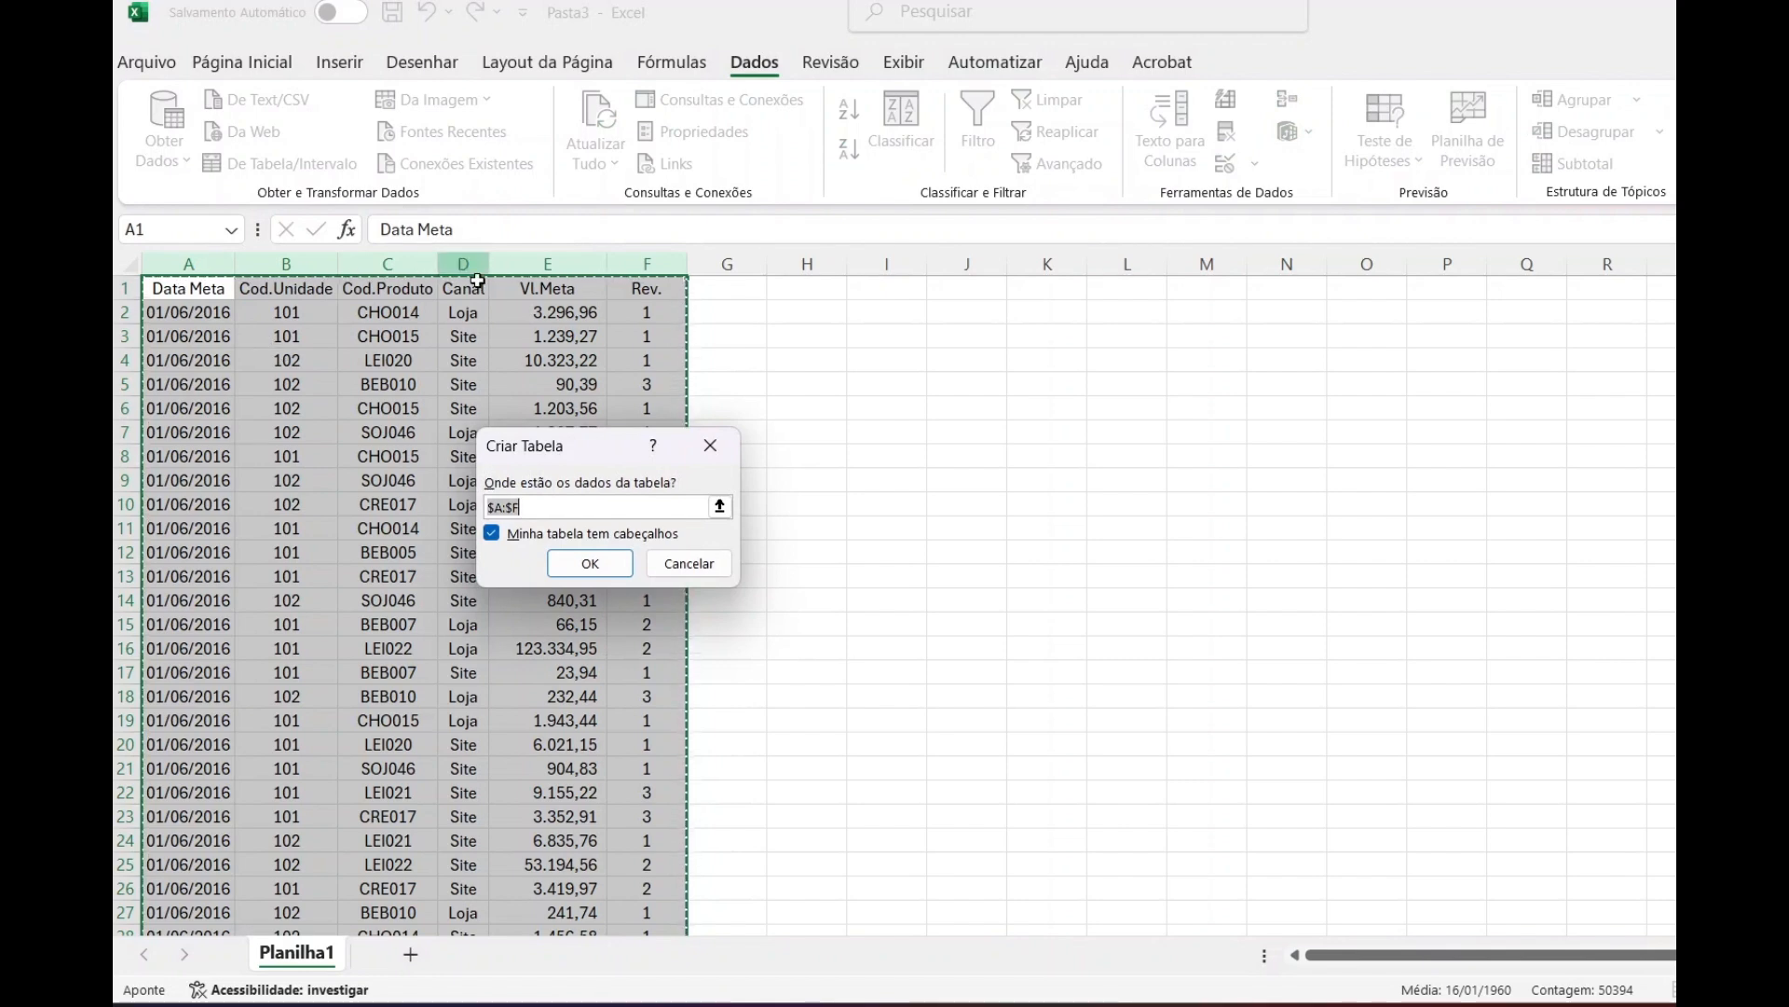
click(584, 556)
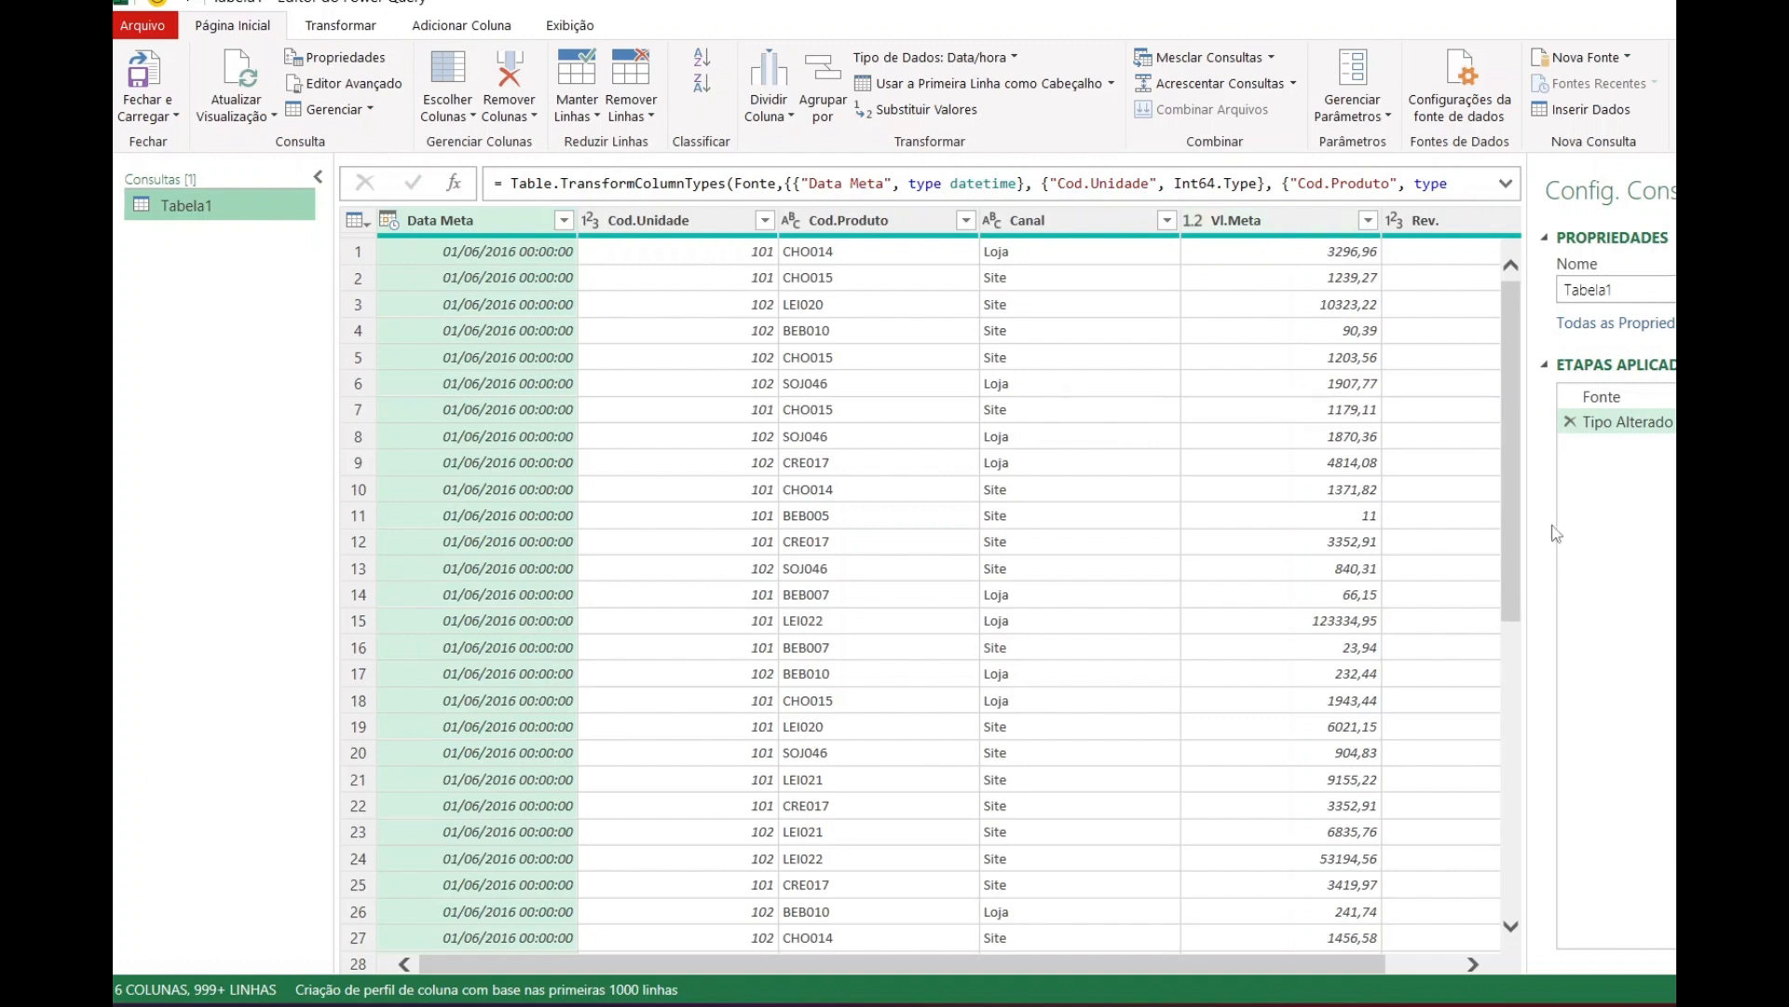
Delete the Tipo Alterado step from the Tabela1 query and shrink the query settings pane to show all columns
click(1570, 422)
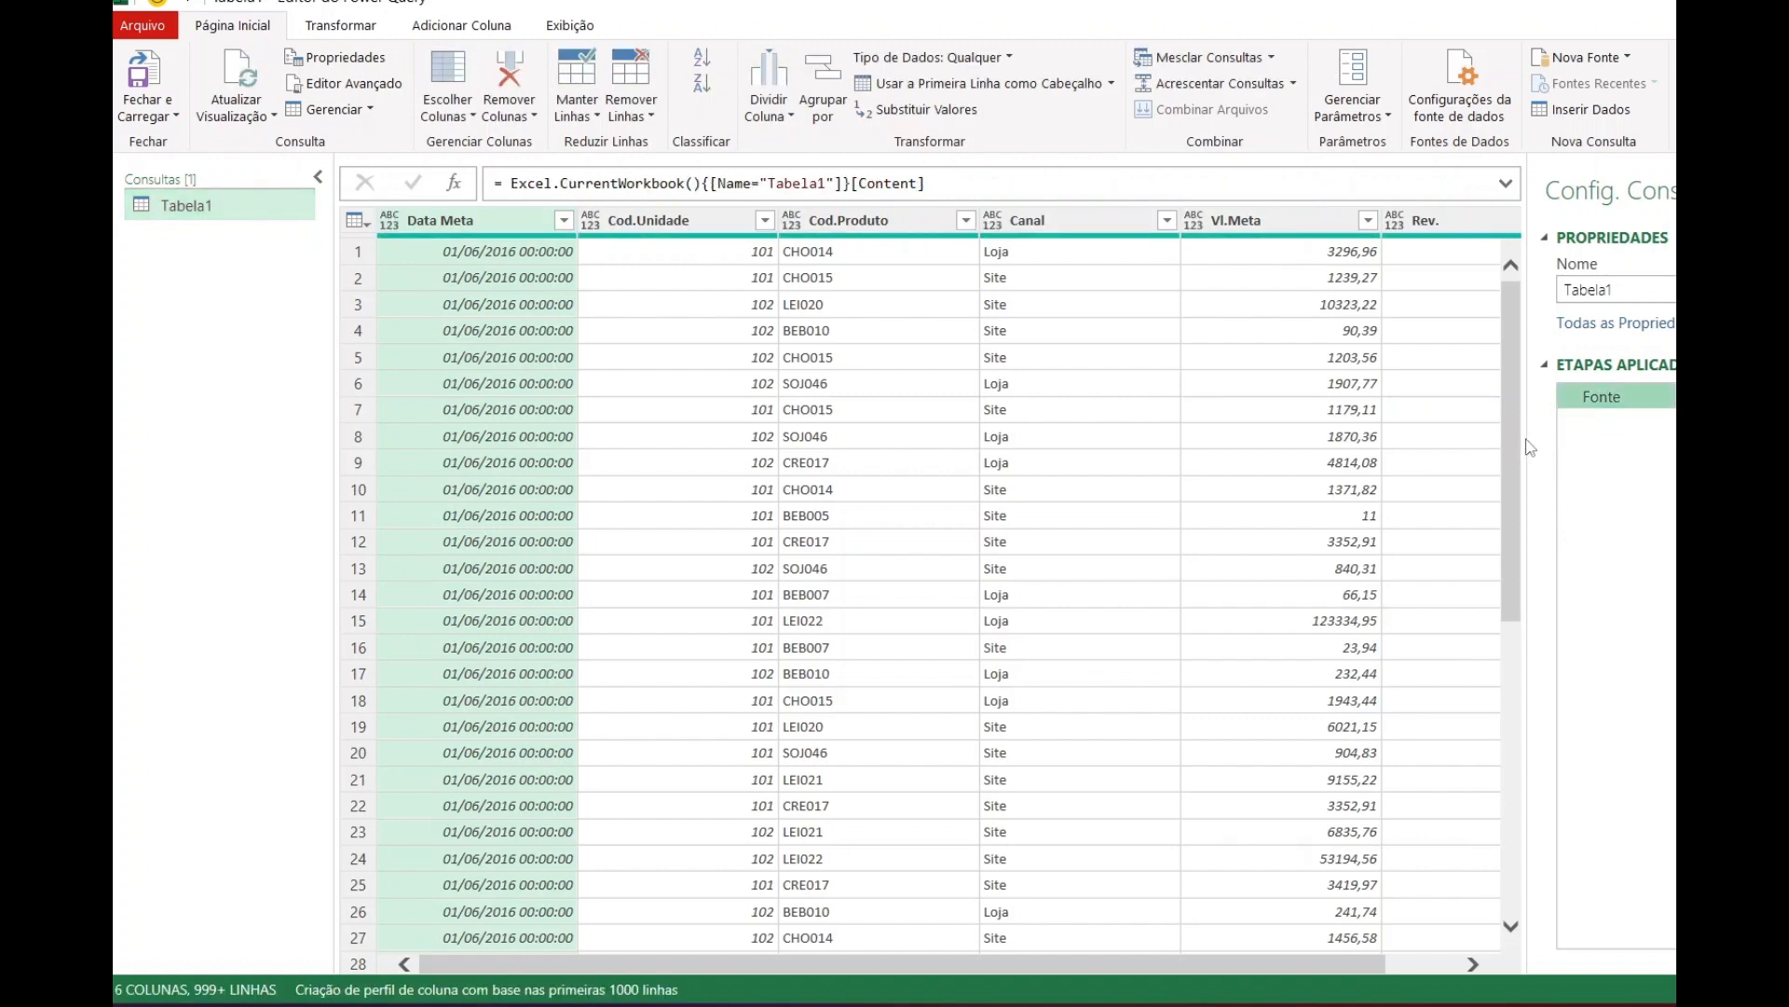
drag(1529, 440, 1701, 447)
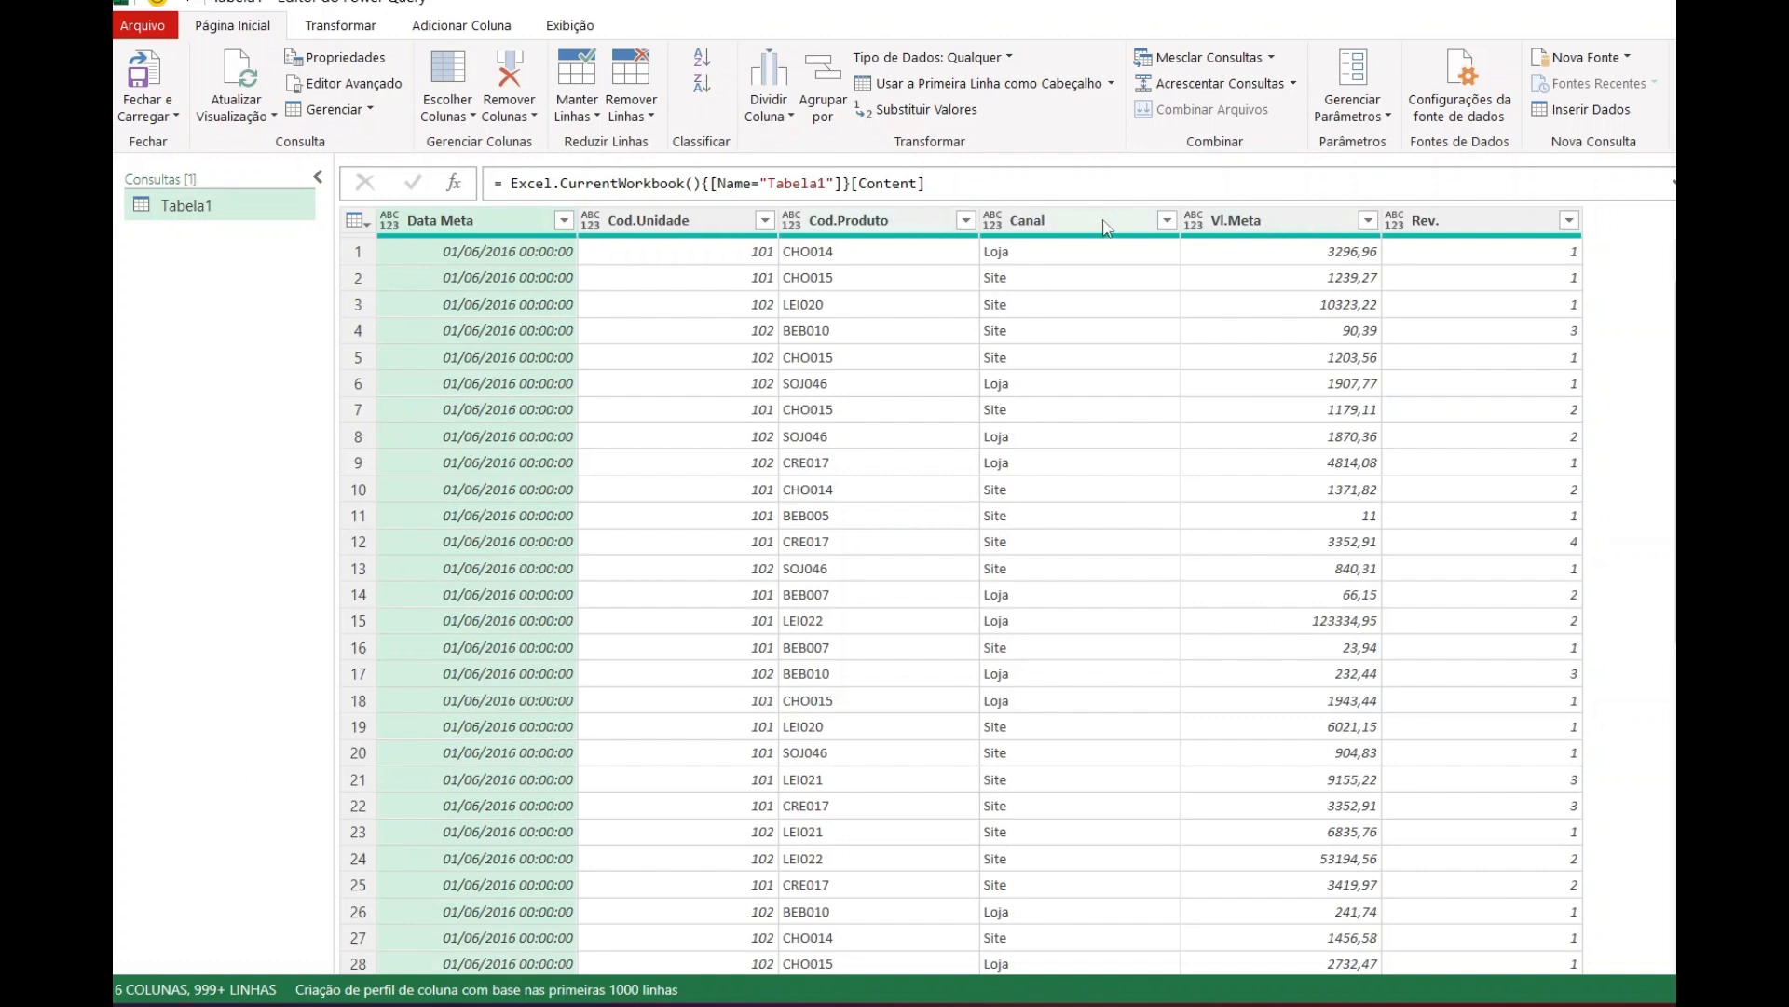
right_click(865, 230)
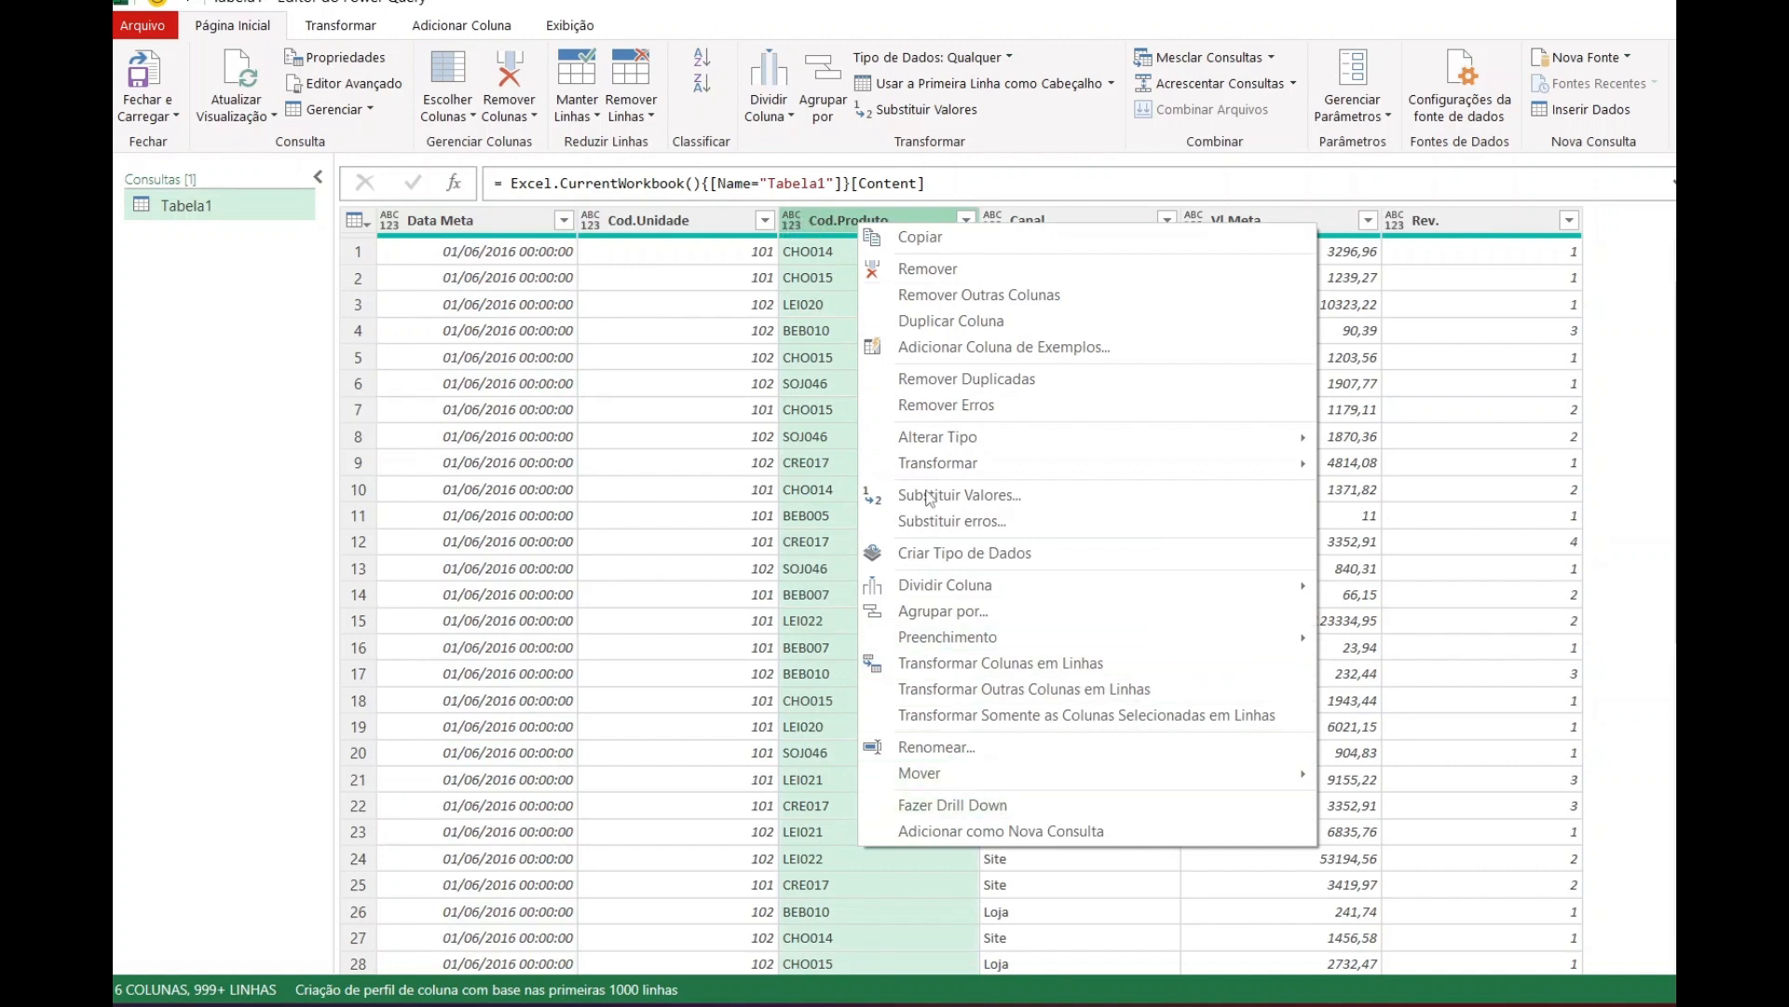
click(943, 612)
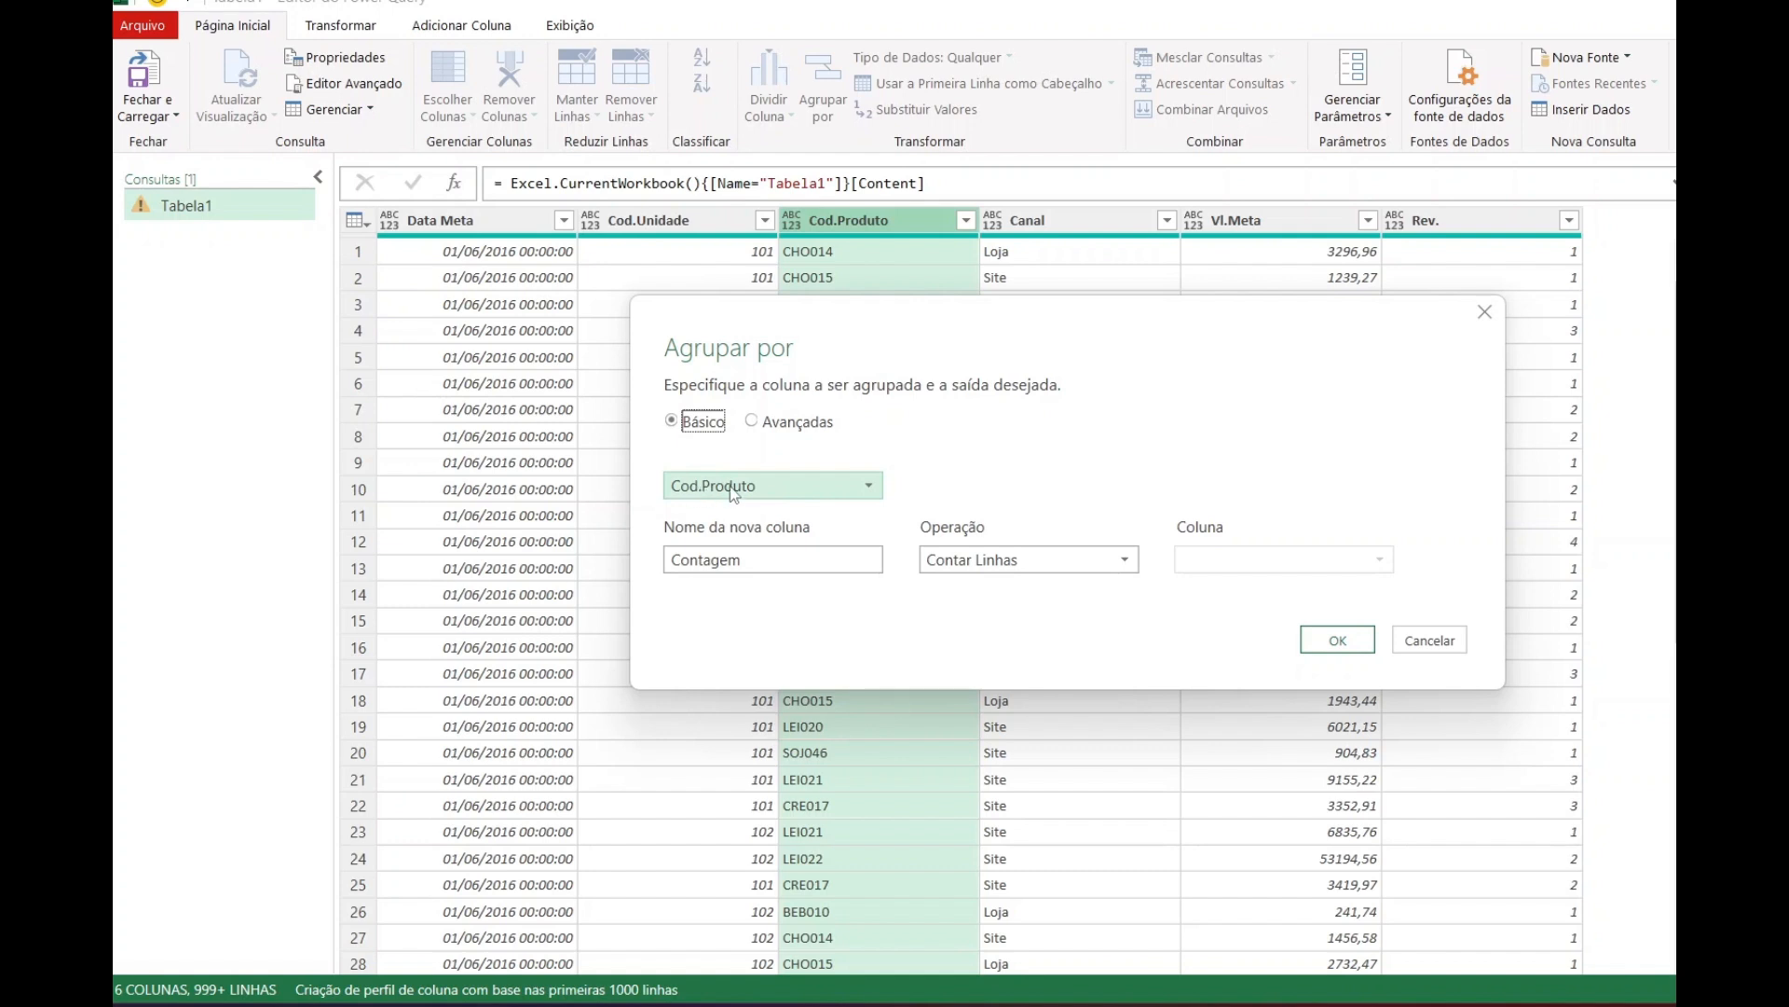
click(809, 424)
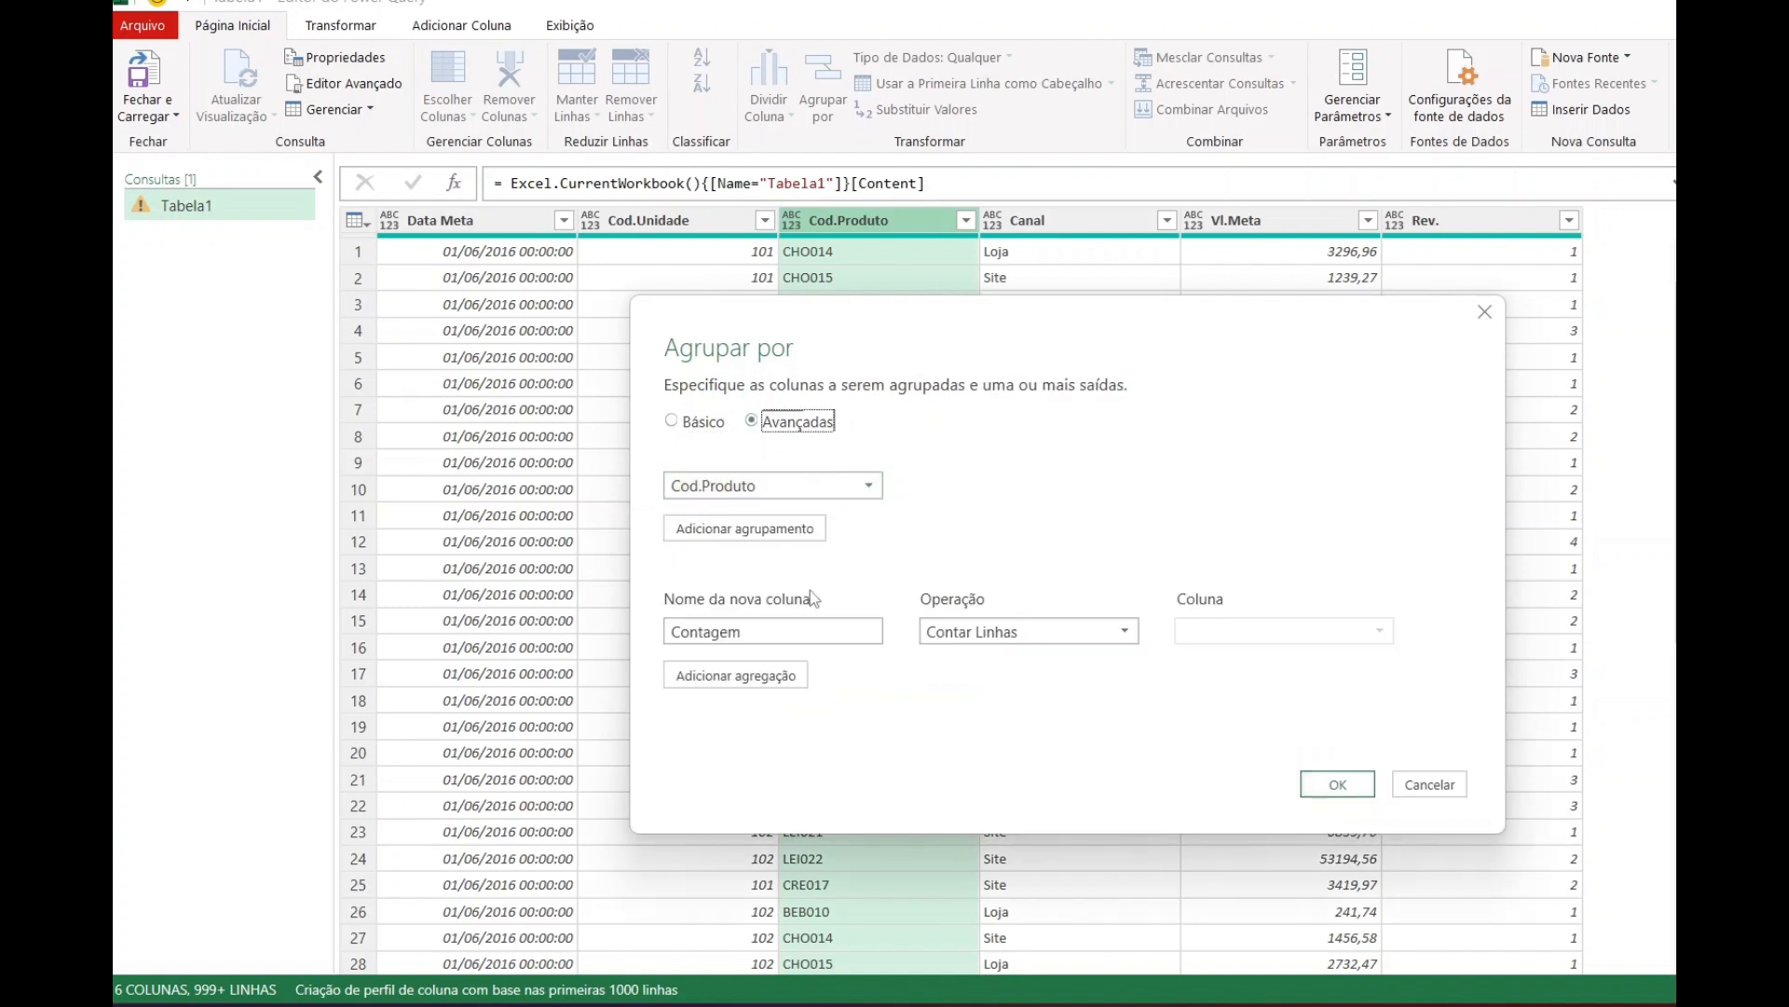
click(1430, 784)
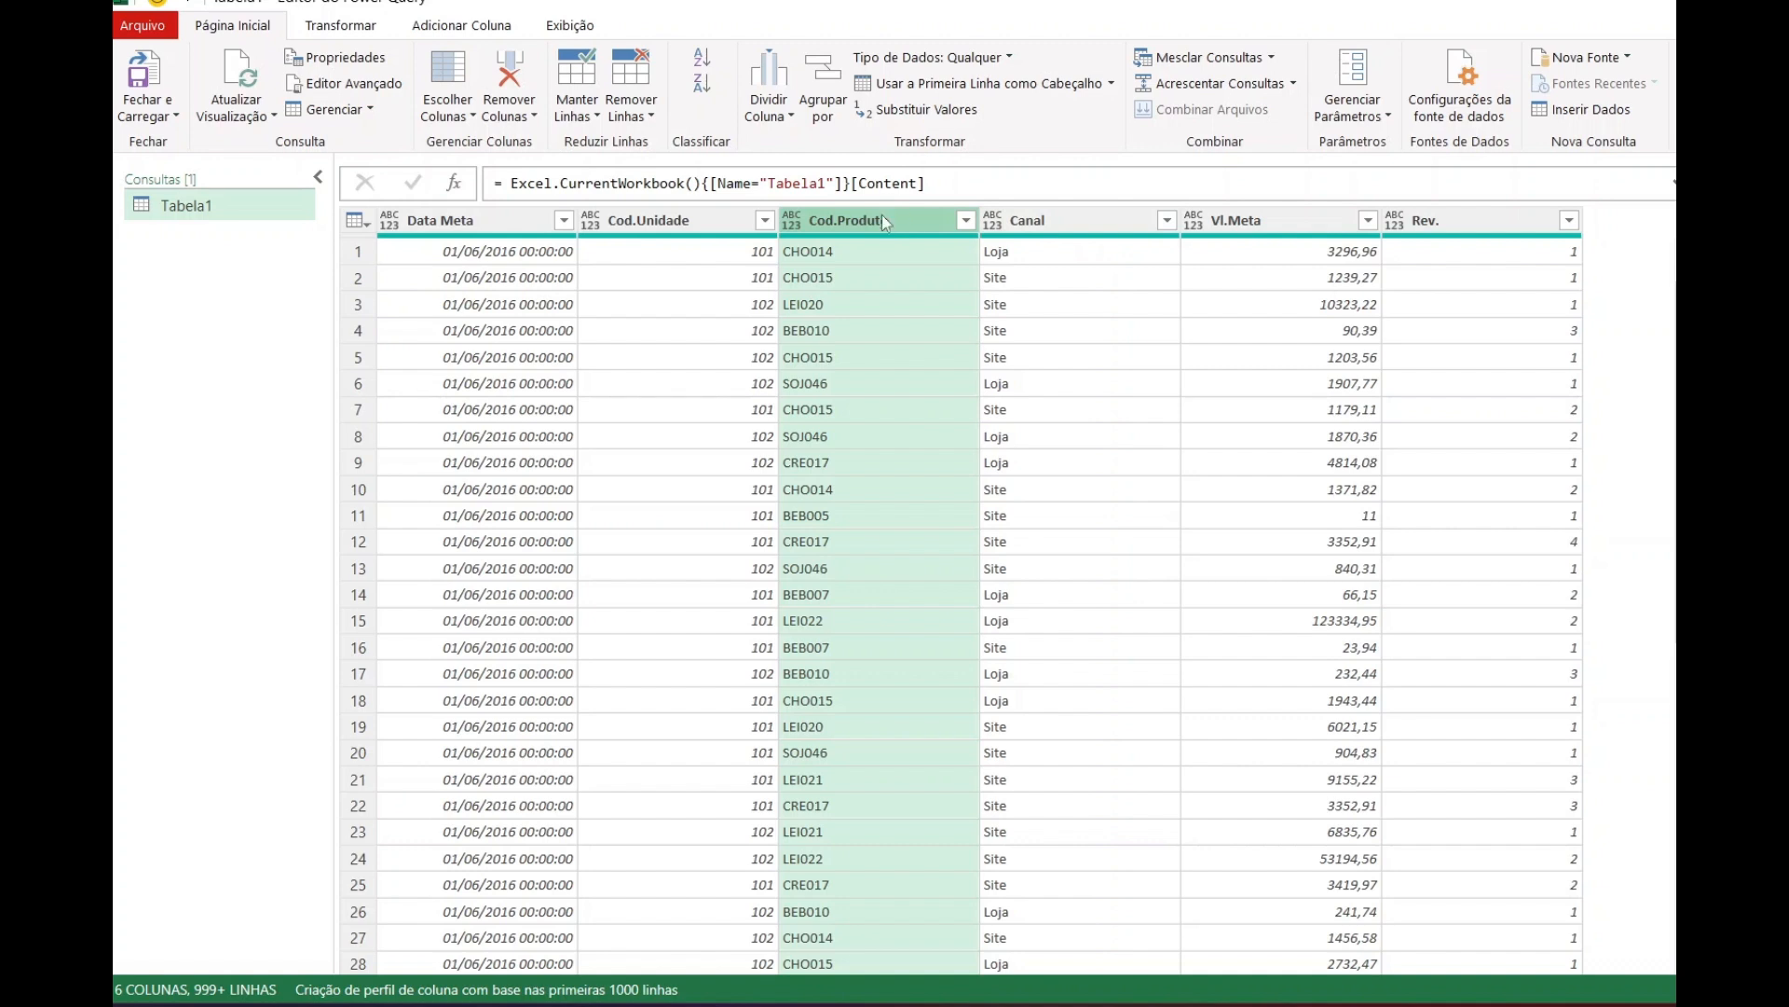
ctrl+click(1077, 230)
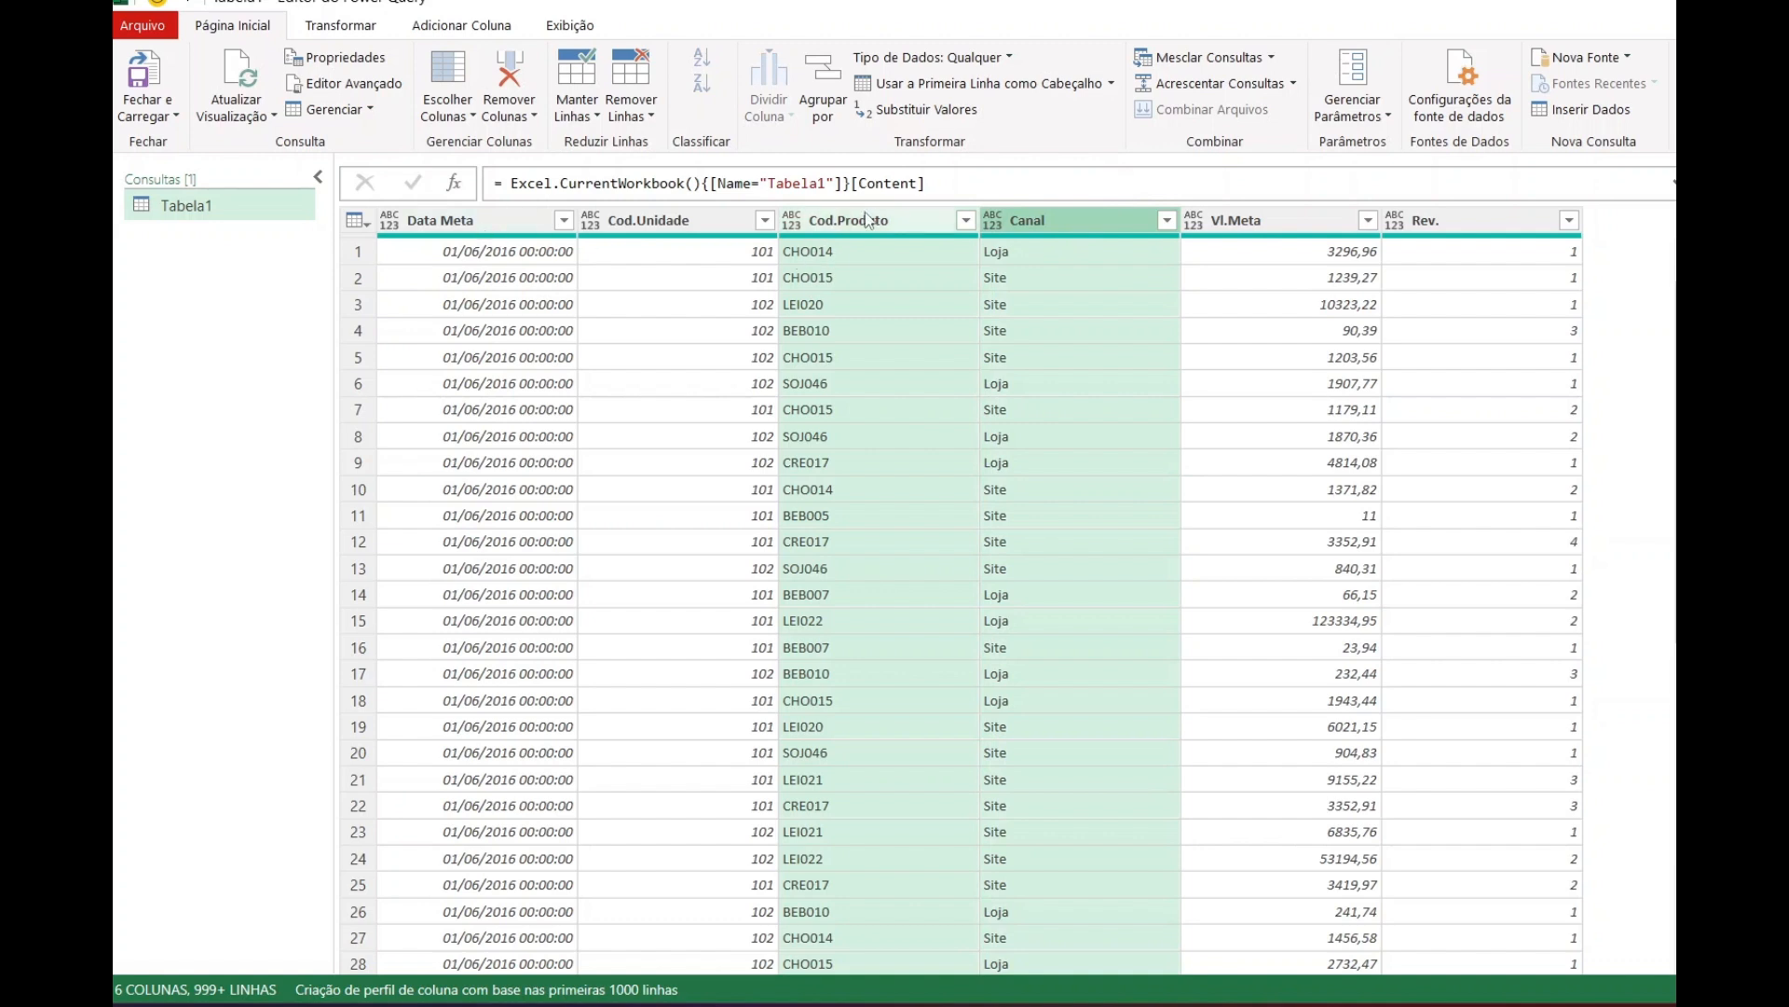
mouse_move(872, 244)
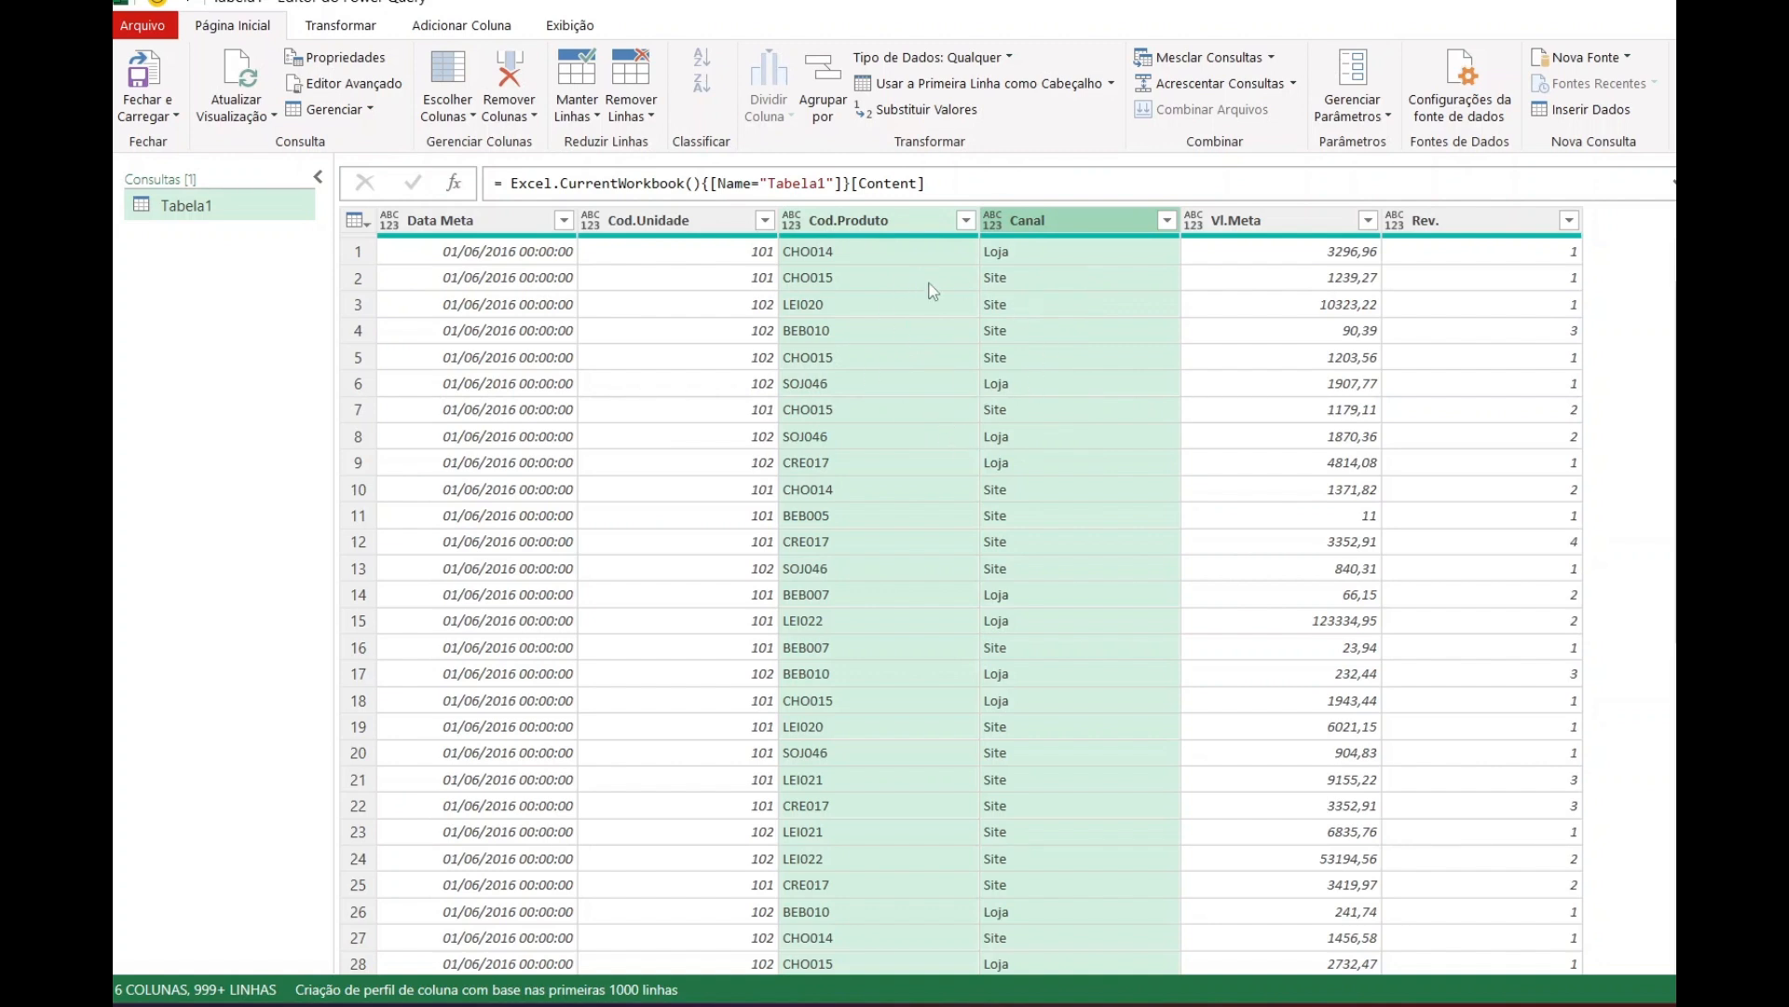
click(509, 230)
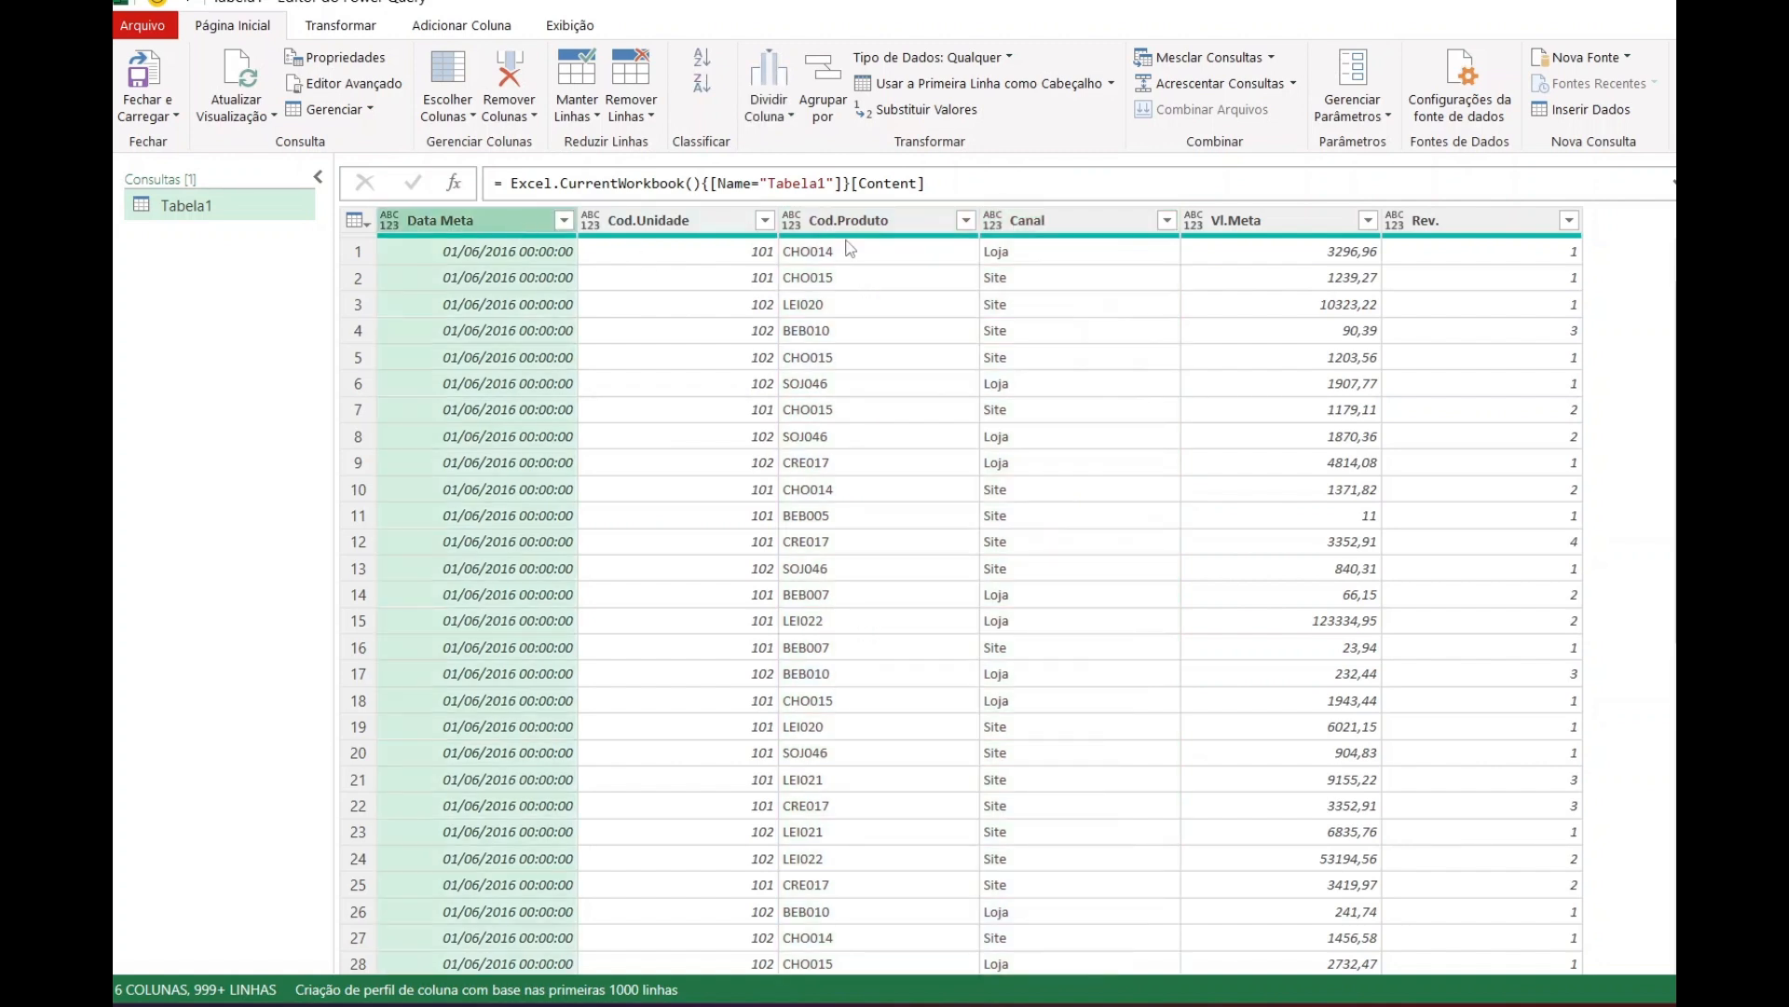
Start an advanced Group By on the Cod.Produto and Canal columns together
click(863, 232)
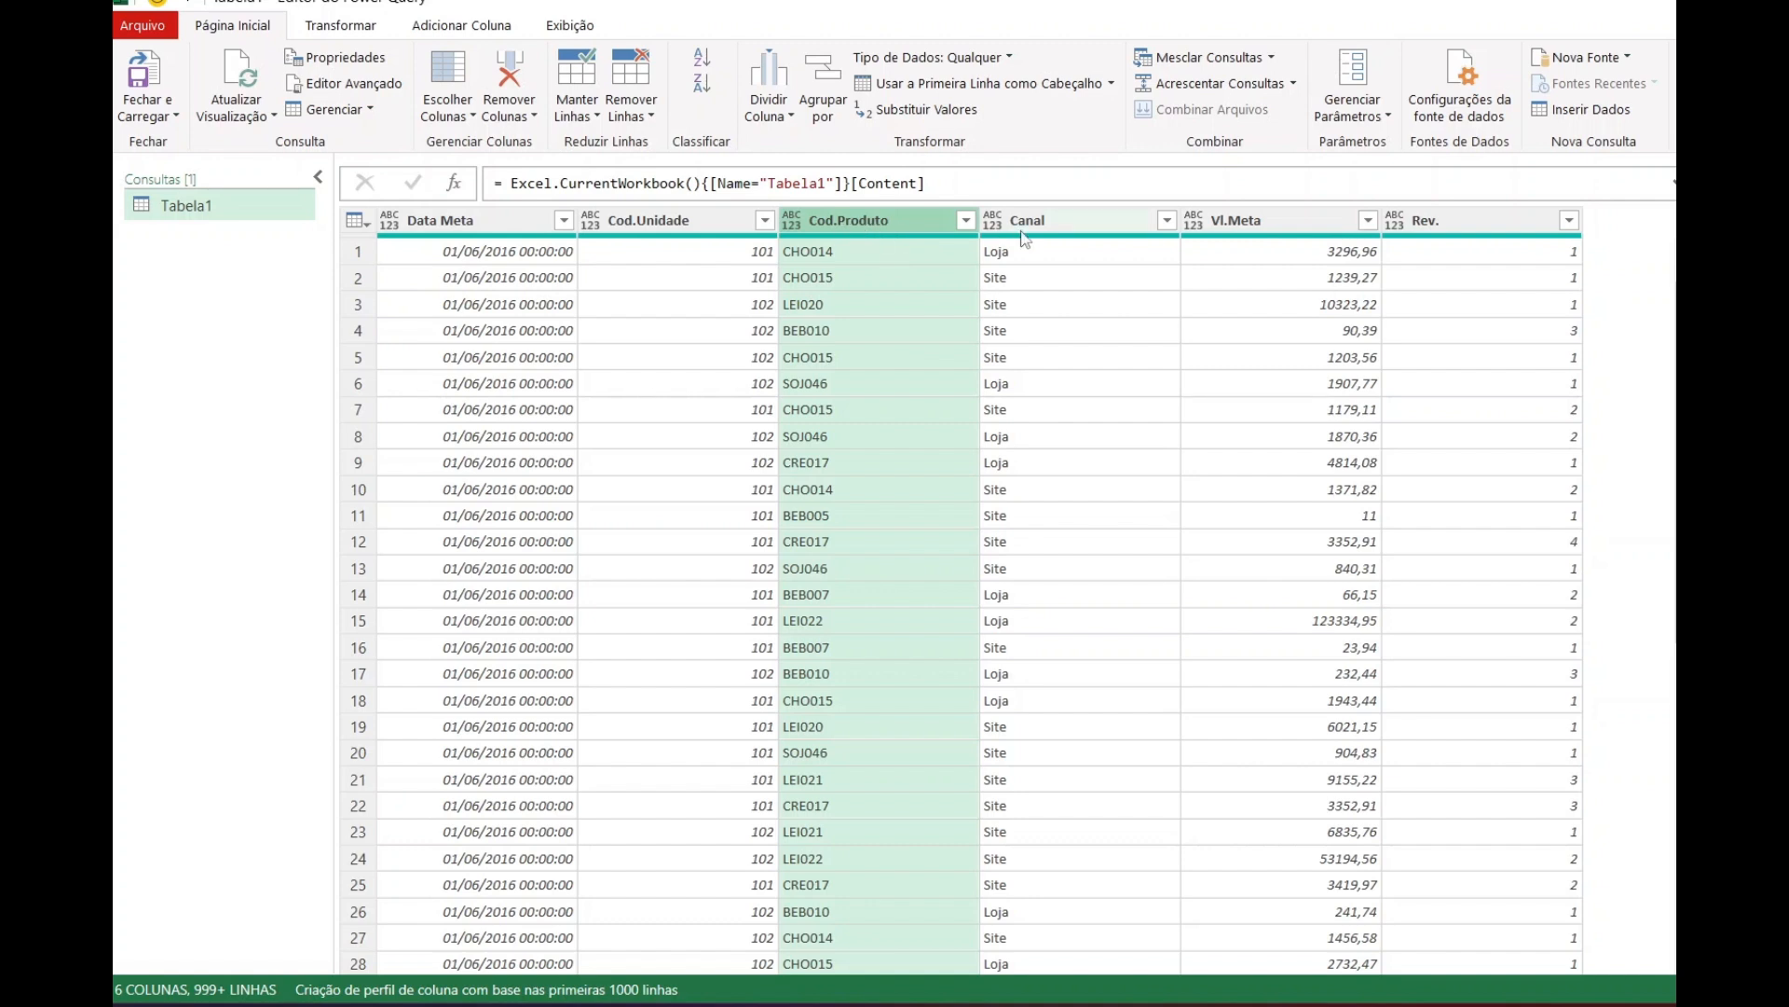
ctrl+click(1062, 229)
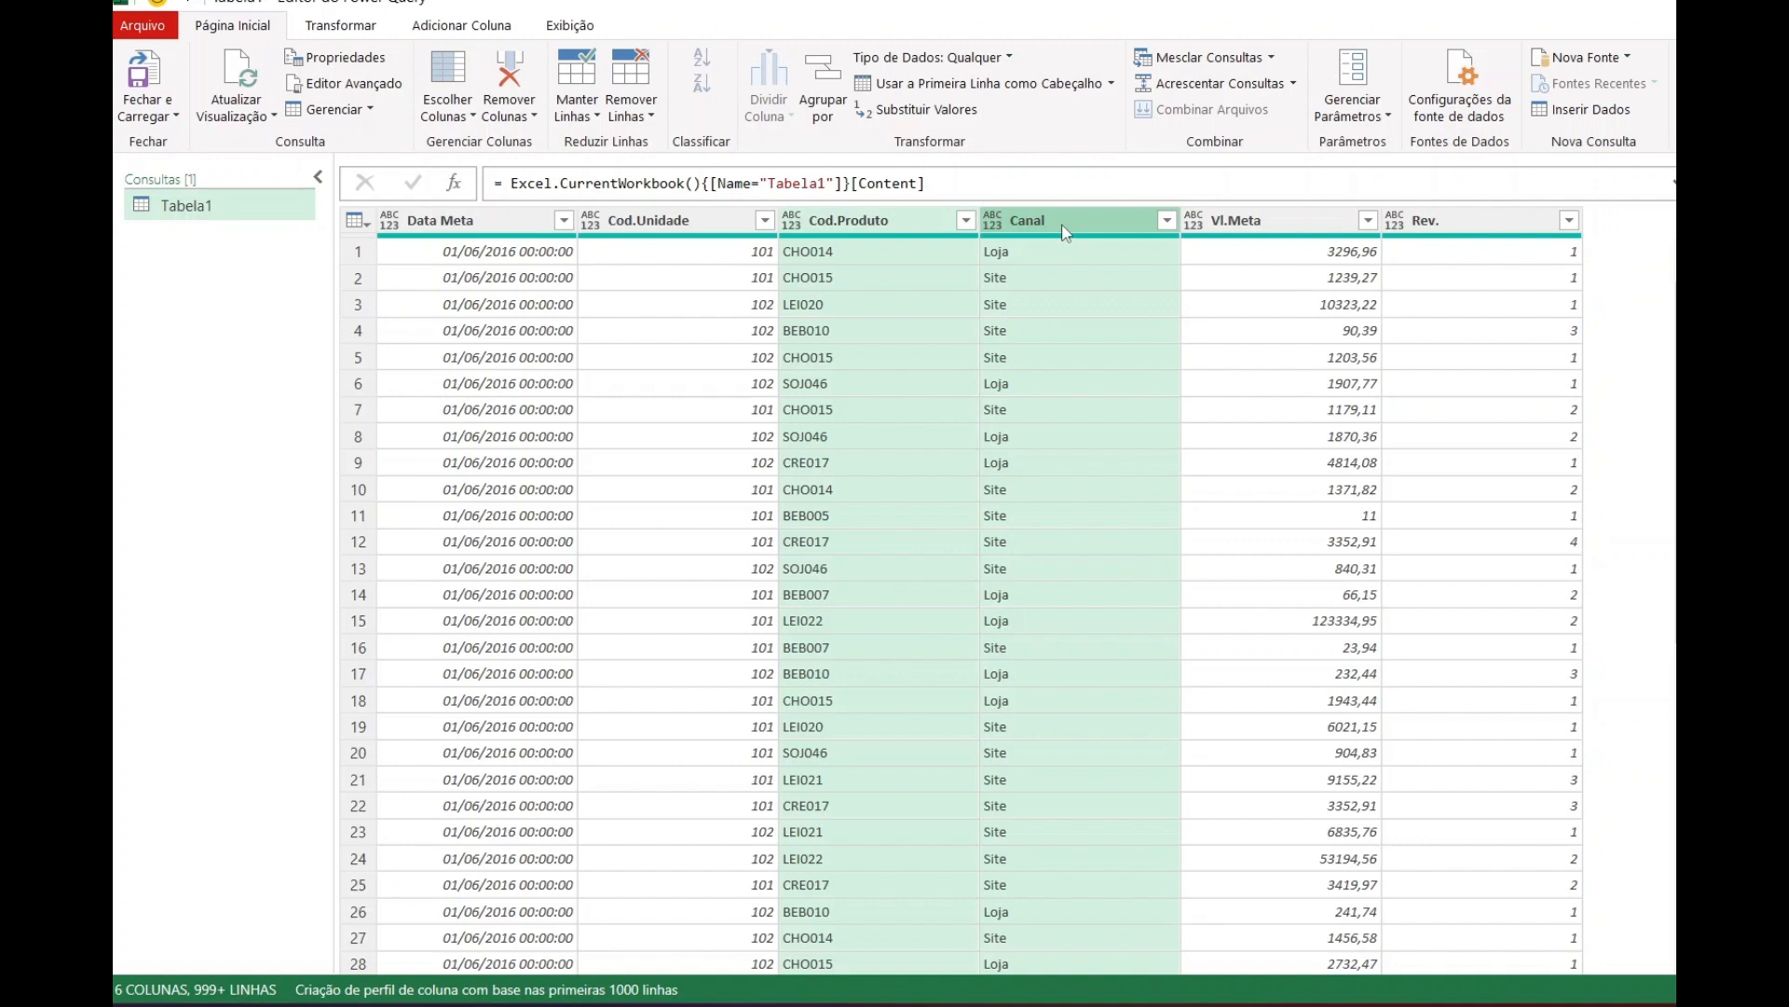
right_click(1020, 228)
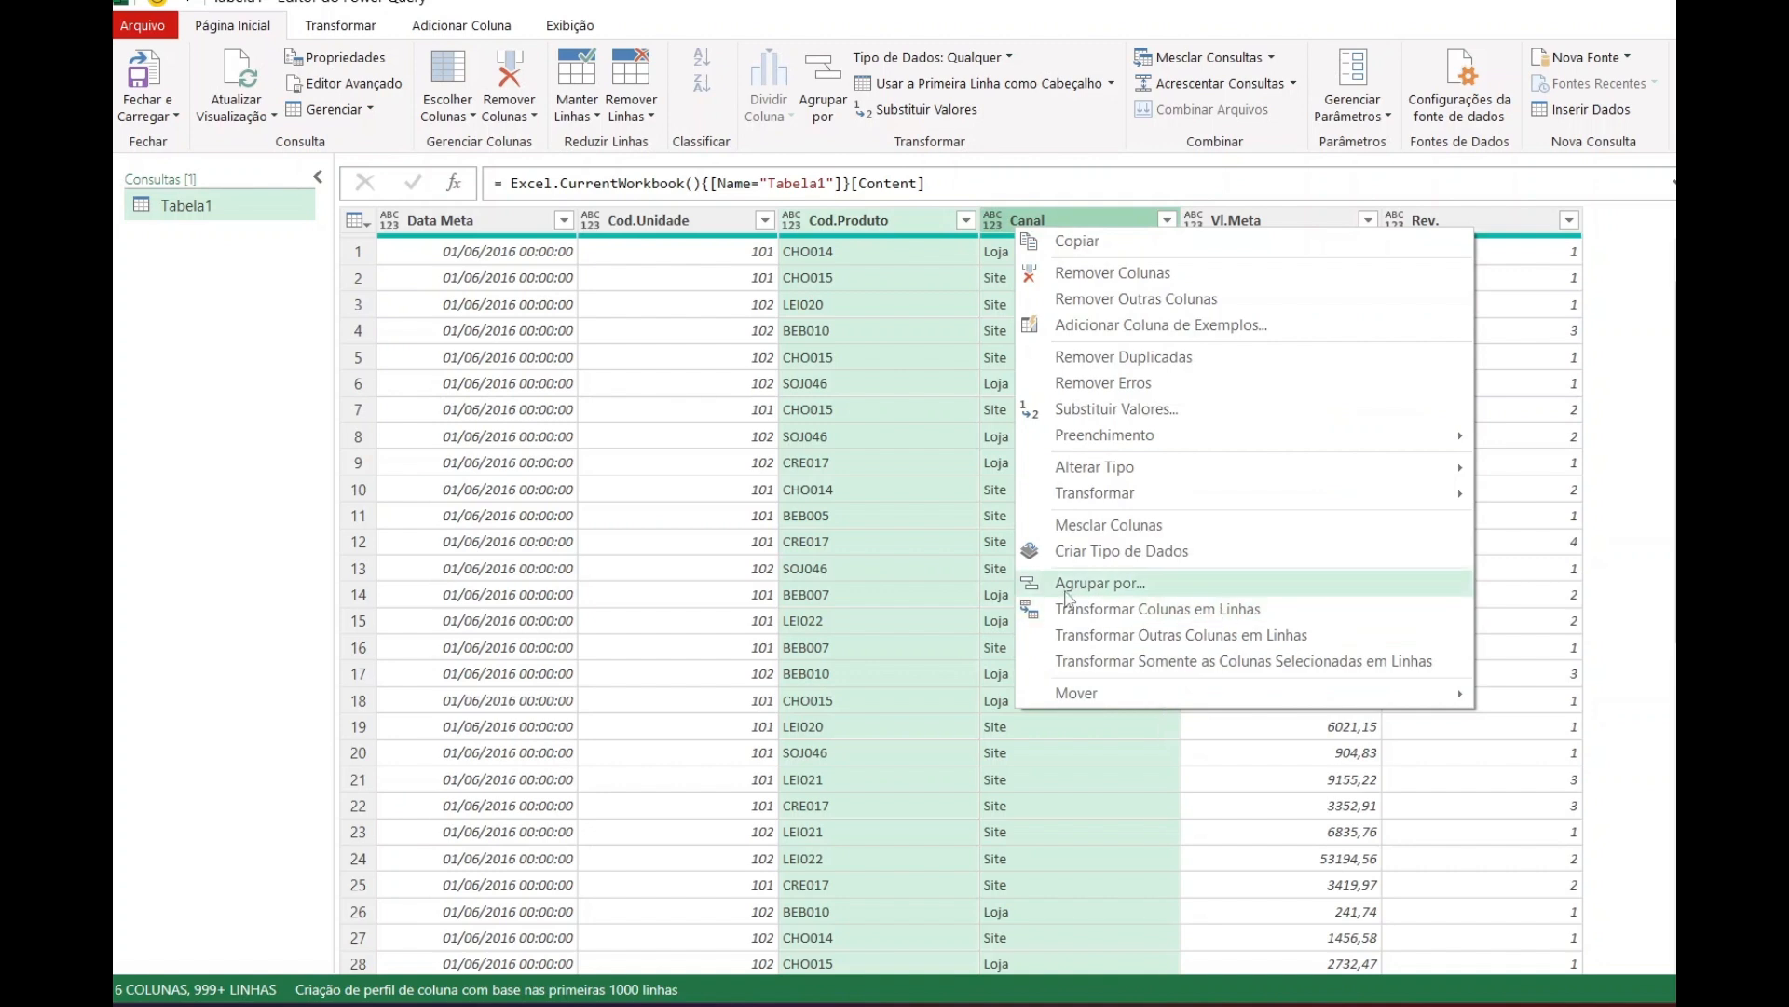
click(1098, 581)
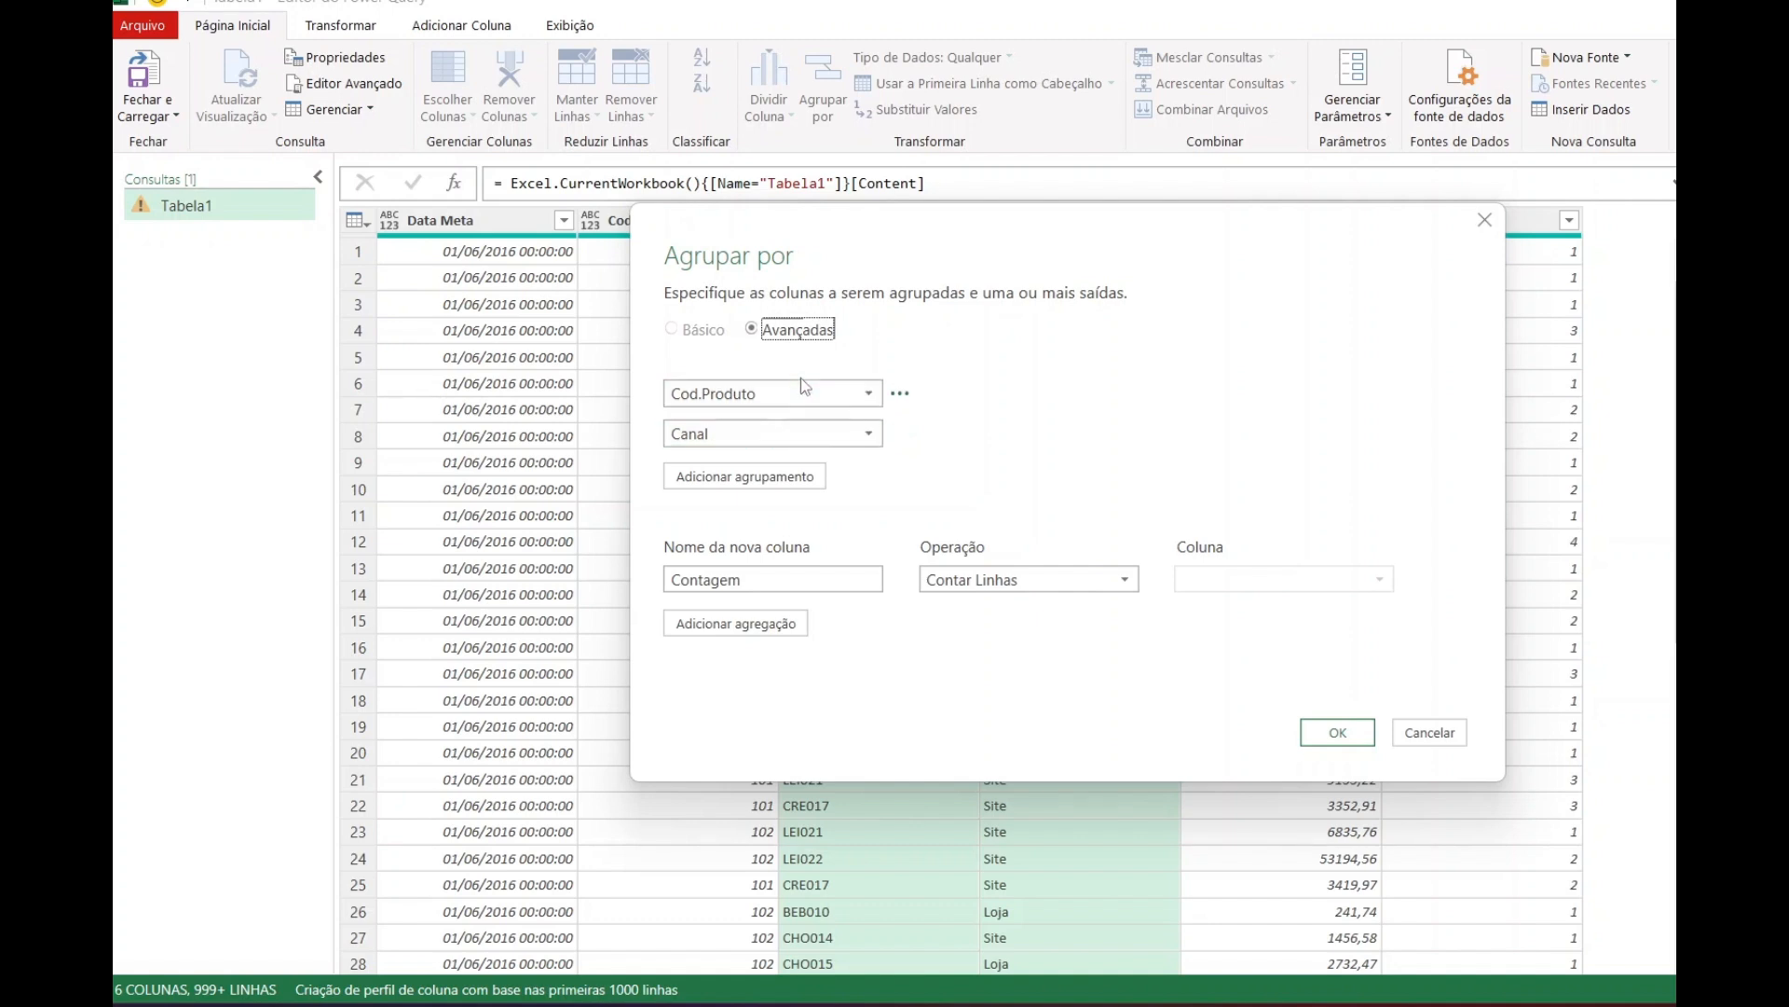
double_click(755, 580)
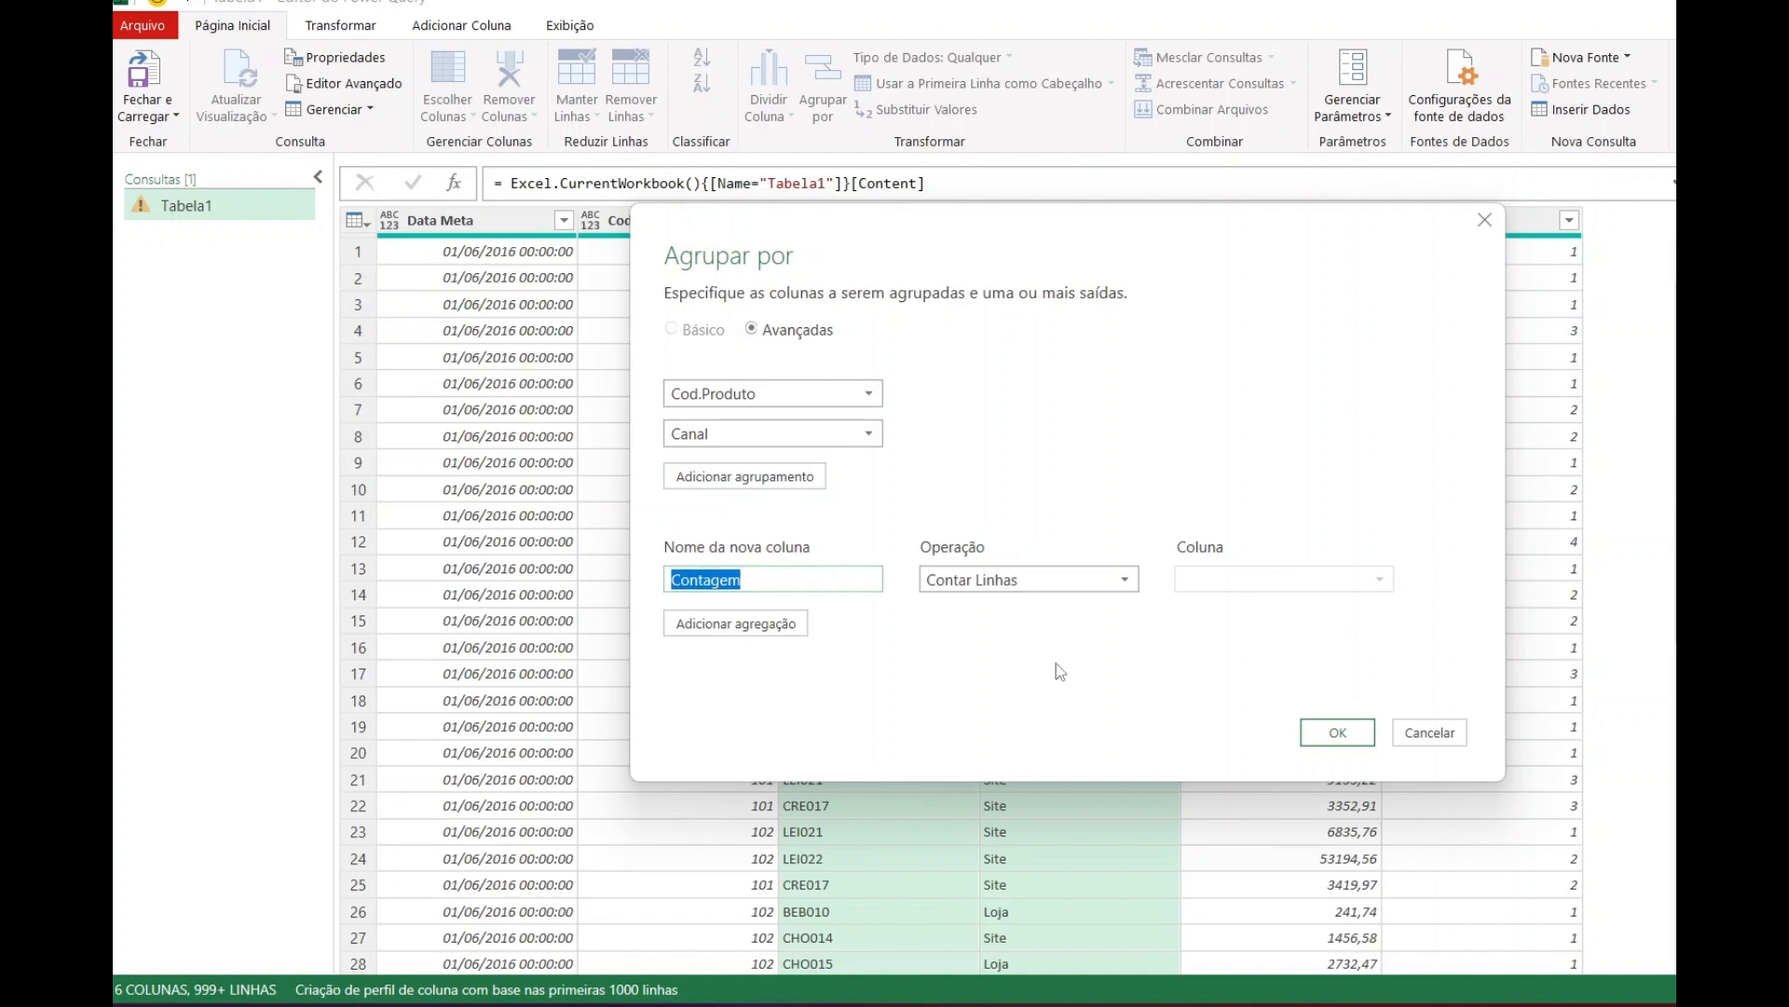
drag(1259, 263, 1278, 630)
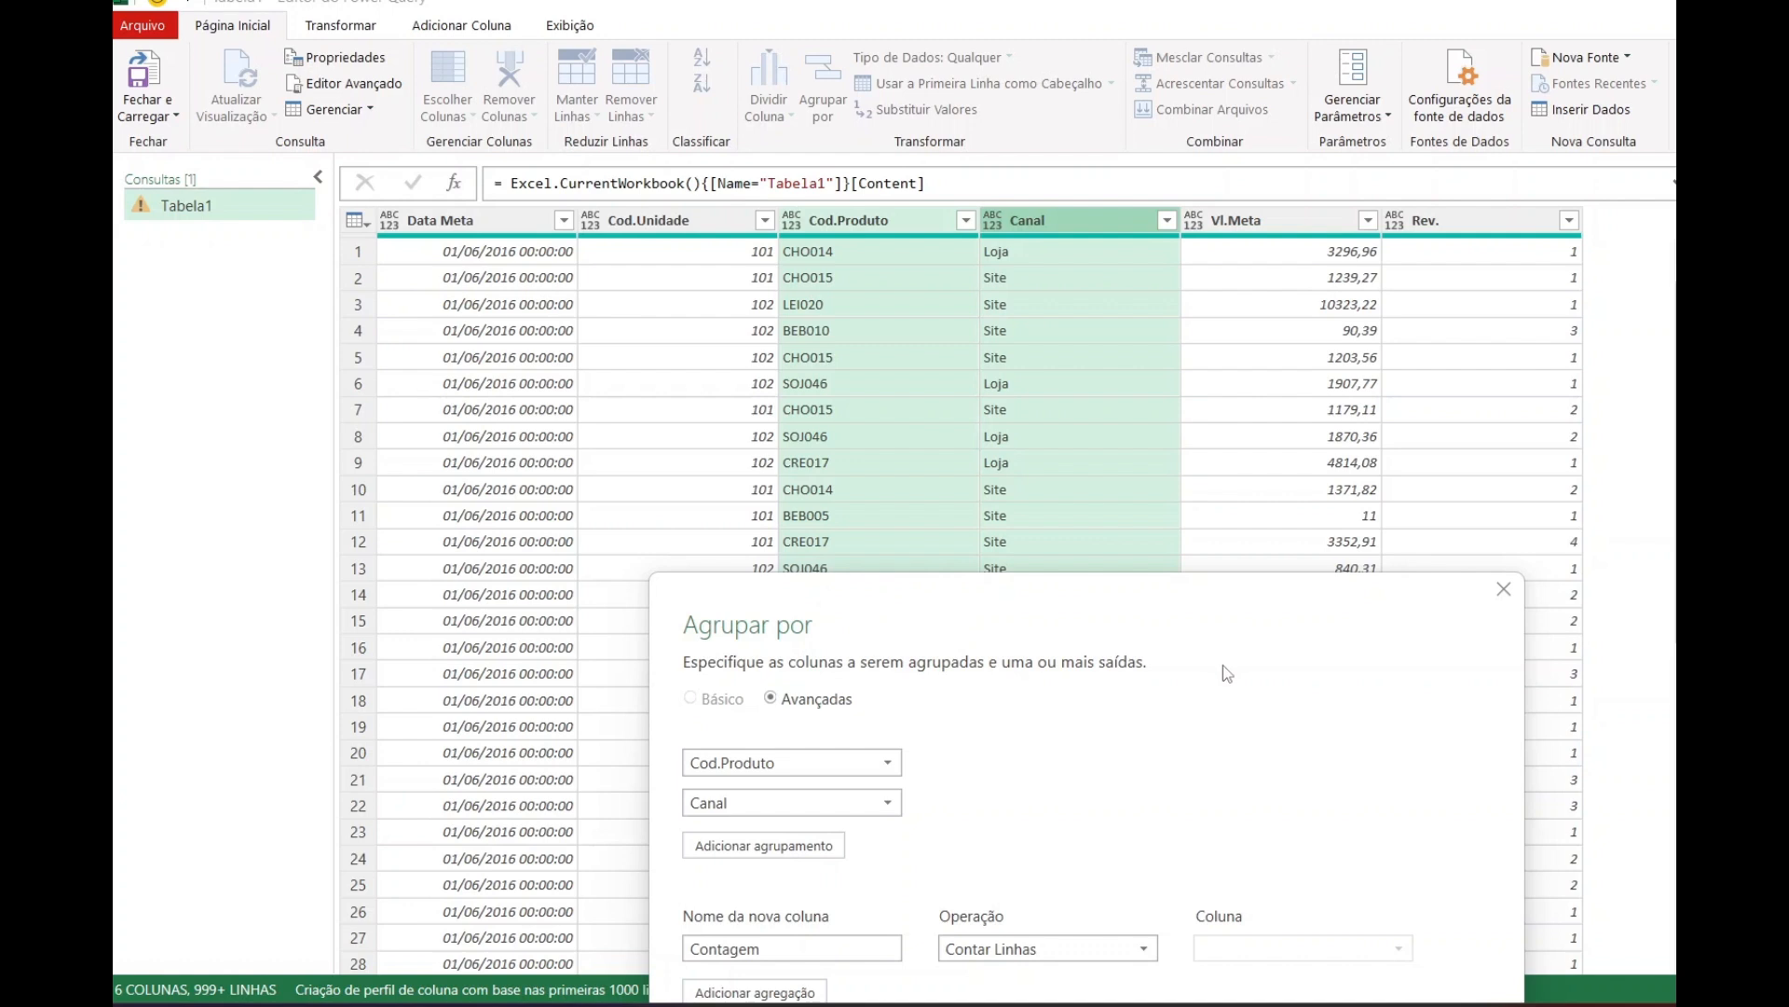
drag(1212, 615, 1206, 342)
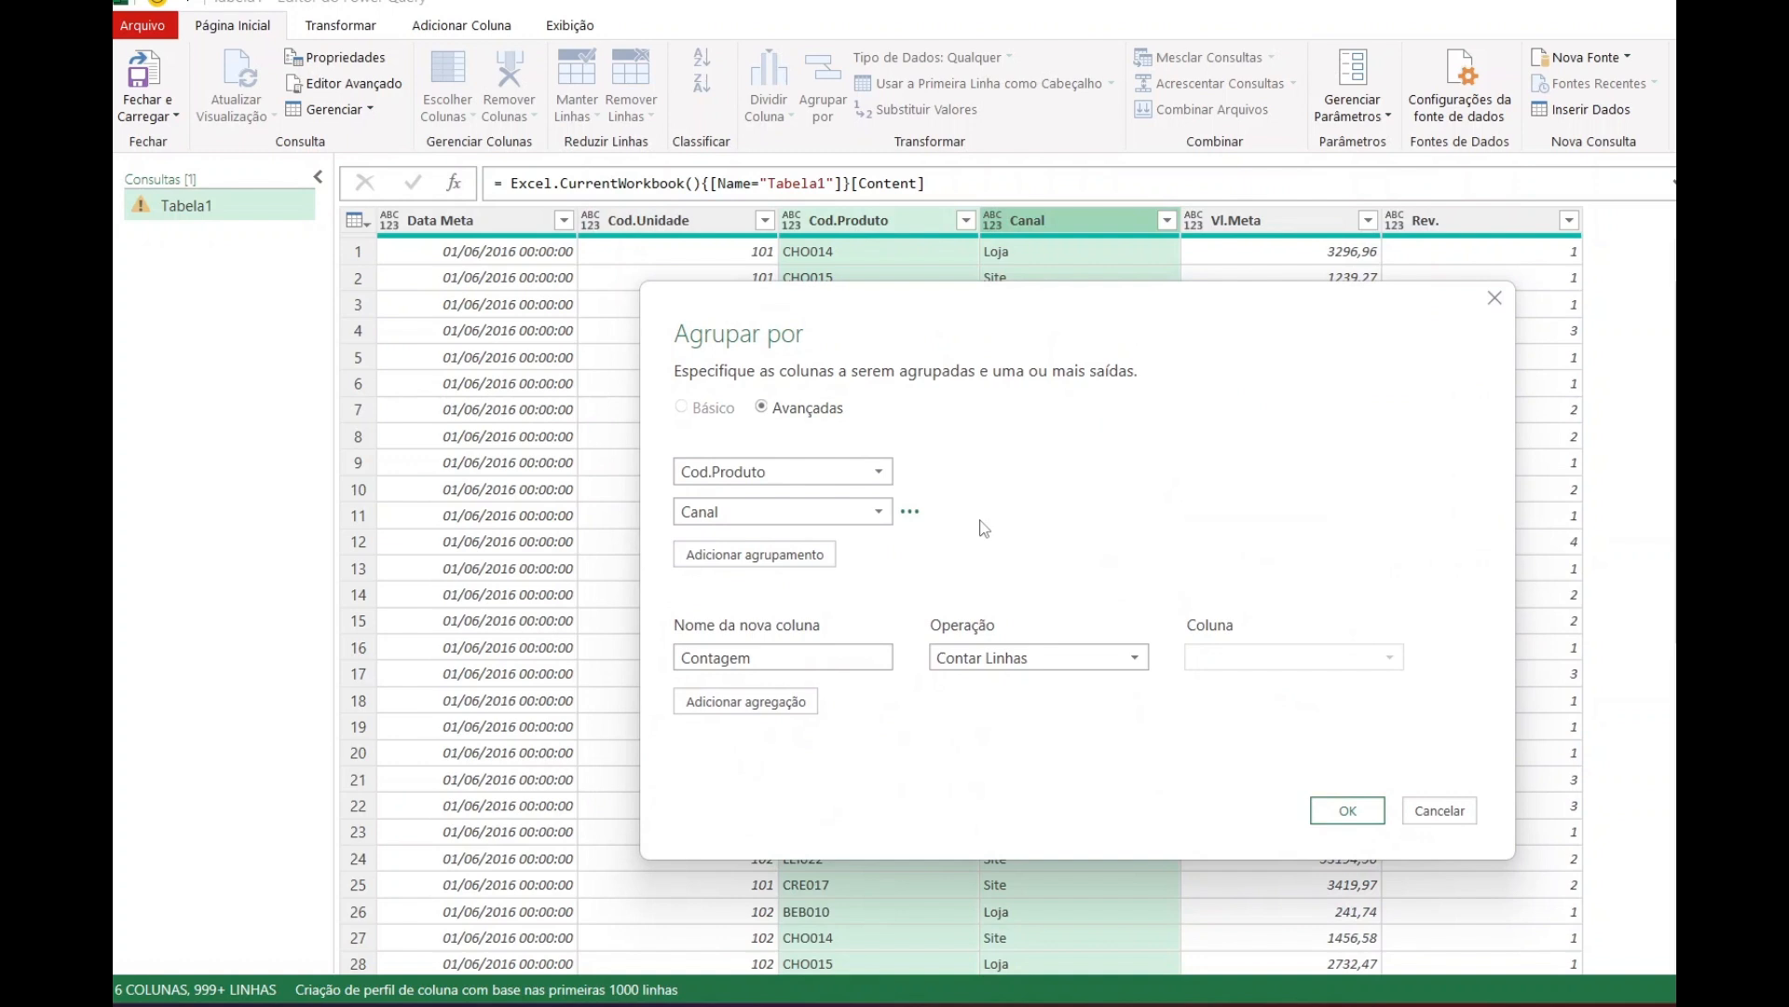
Name the new aggregation column "Total agrupado"
double_click(742, 656)
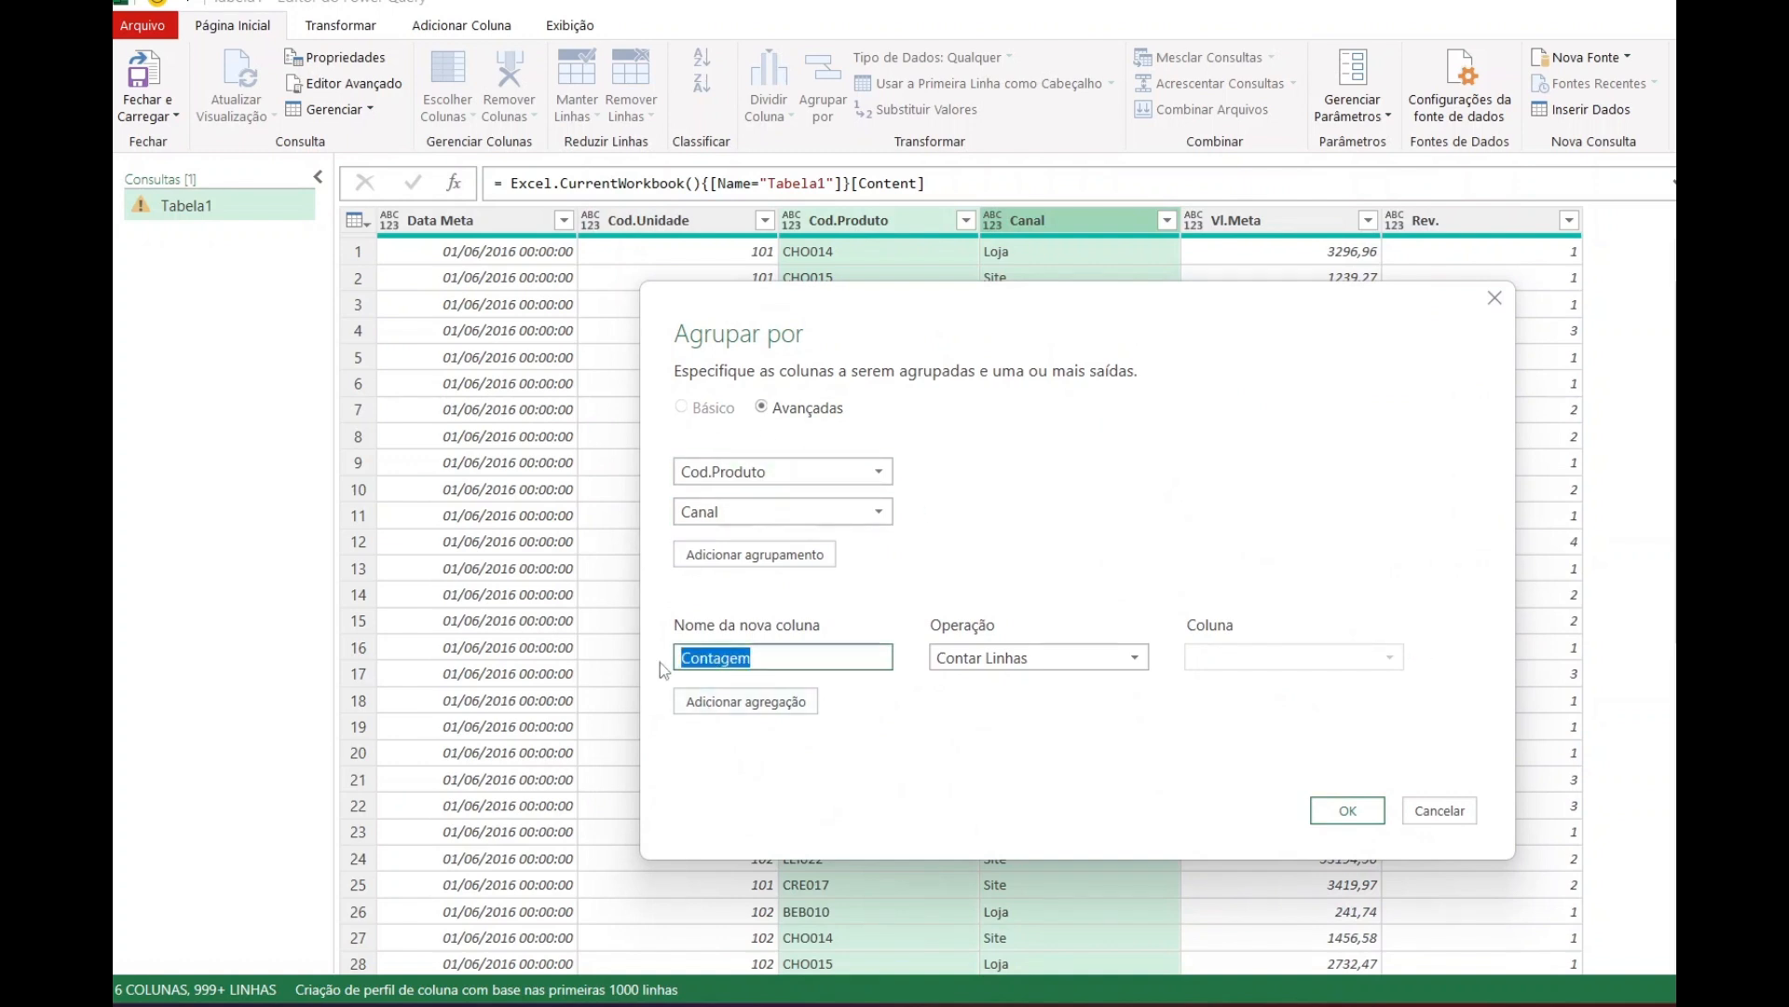
text(Total)
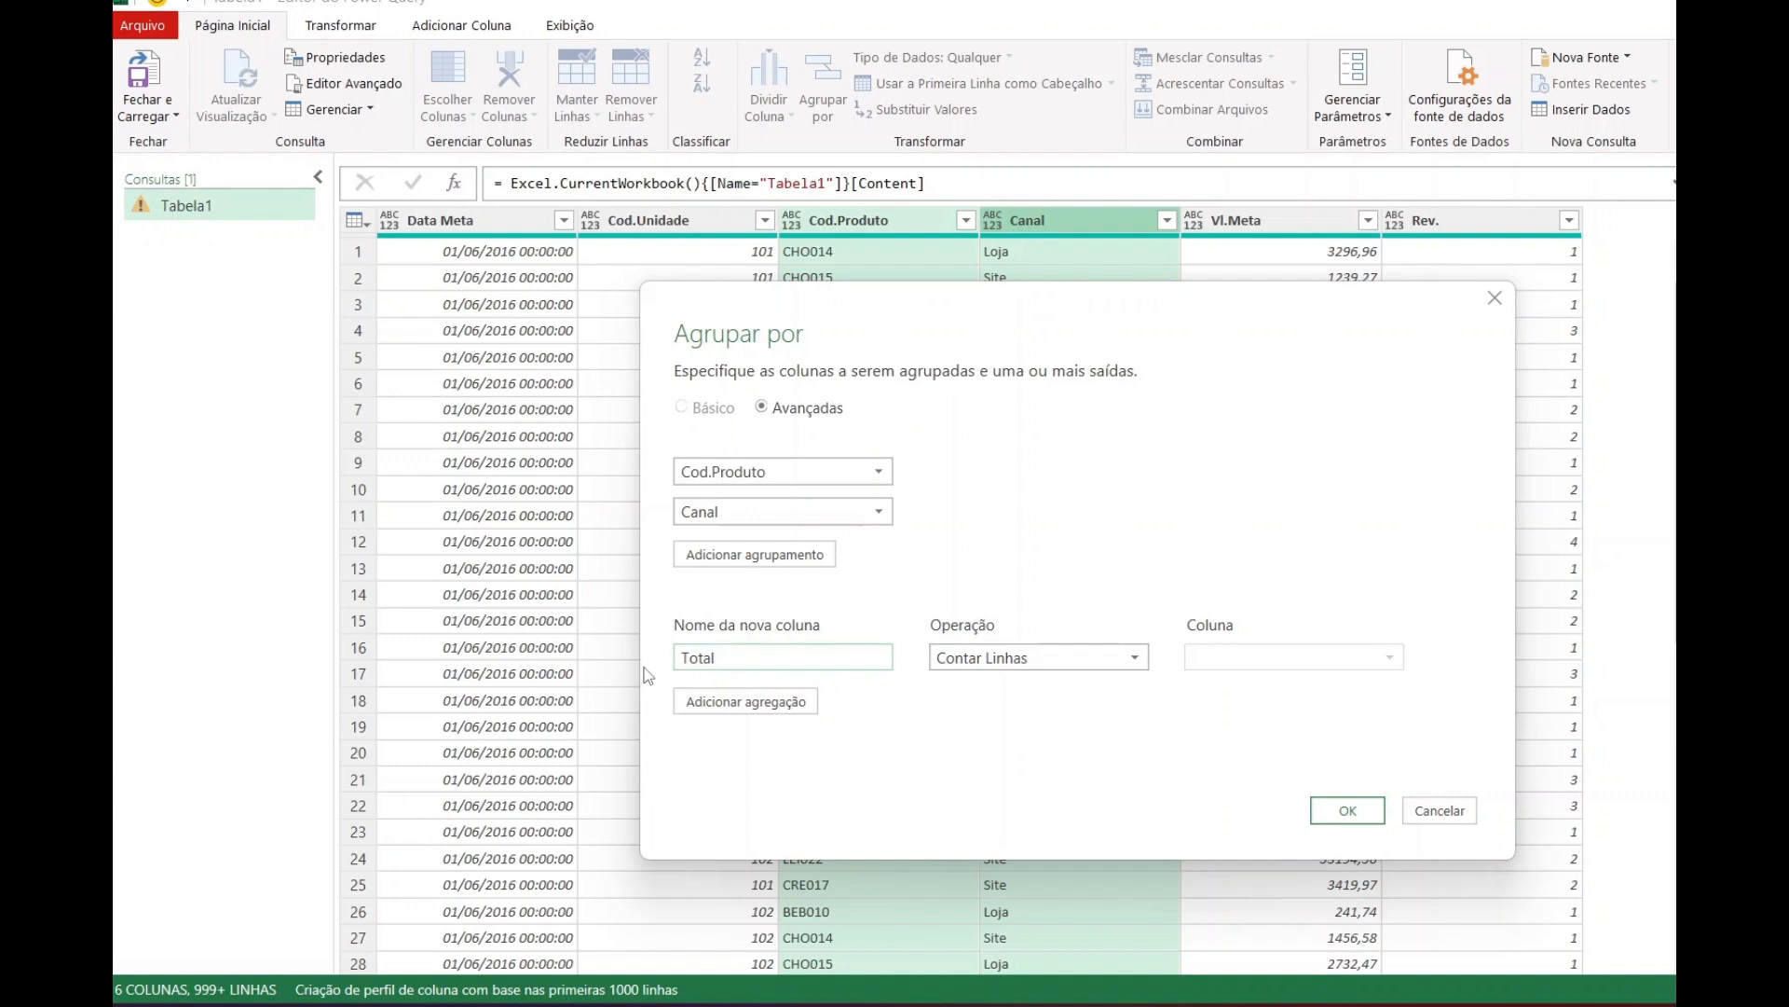
text( A+a+)
key(BackSpace)
key(BackSpace)
key(BackSpace)
key(BackSpace)
text(agrupado)
Set the aggregation operation to Soma on the Vl.Meta column and apply the grouping
click(1036, 667)
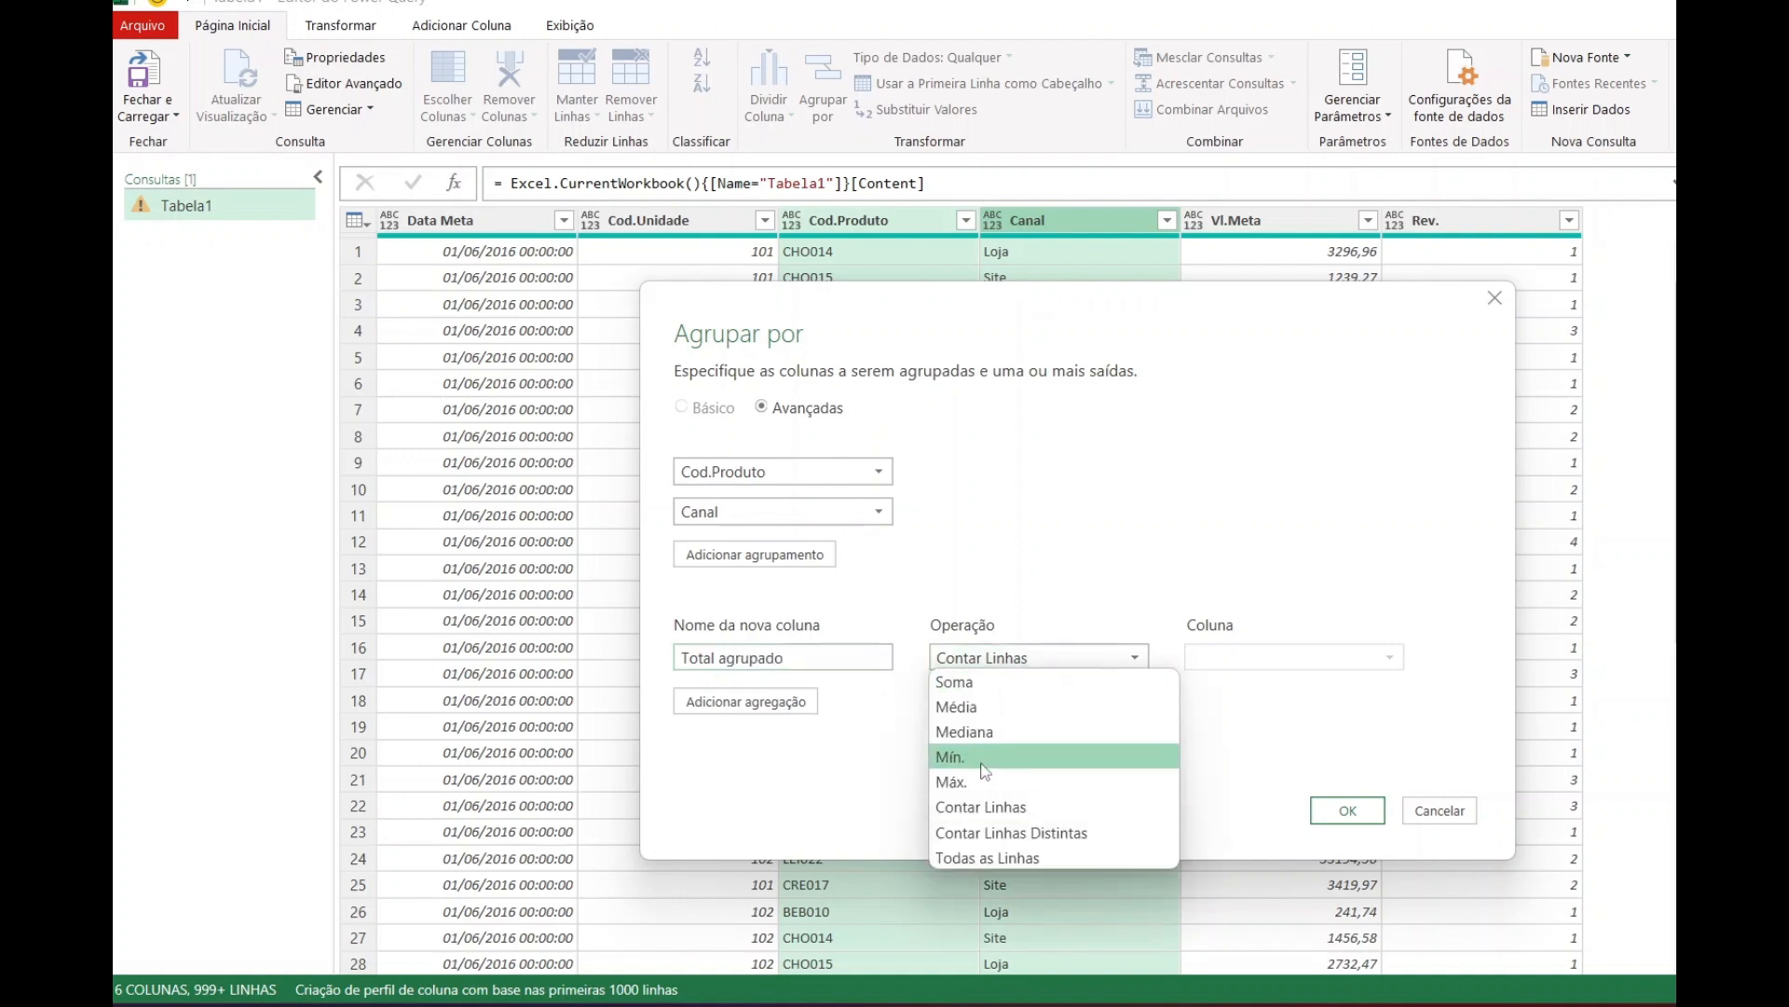
click(977, 685)
click(988, 664)
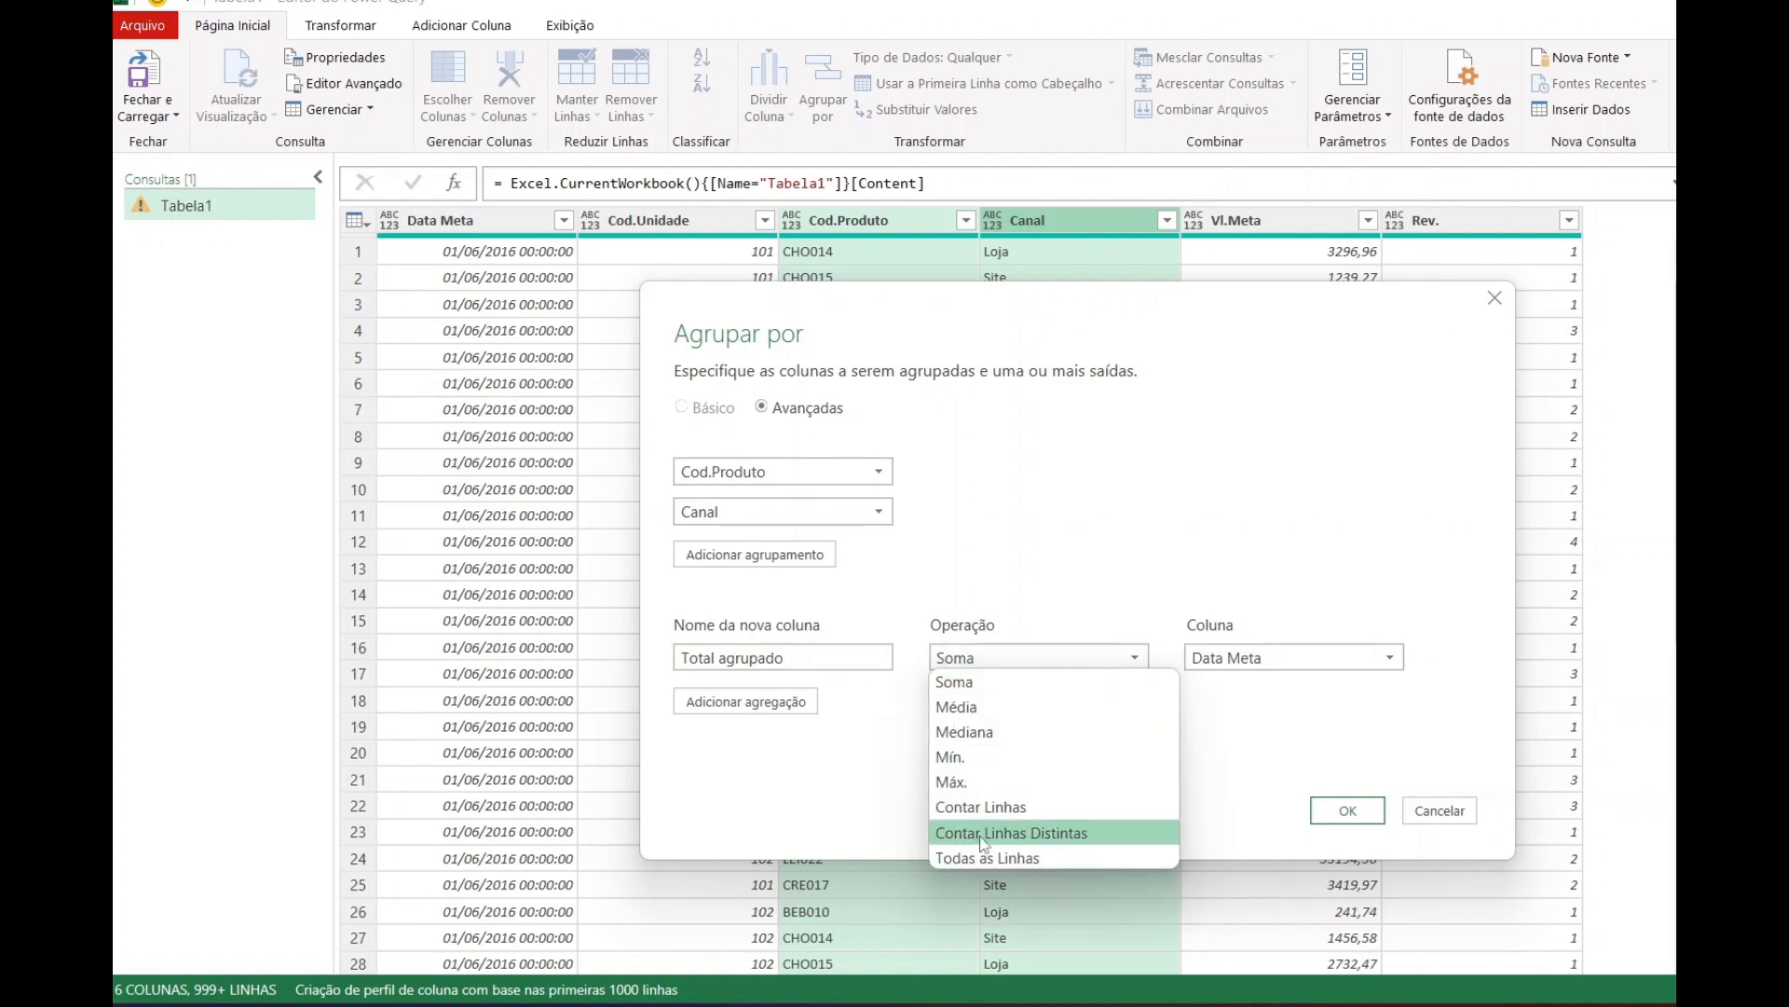
click(999, 657)
click(1295, 657)
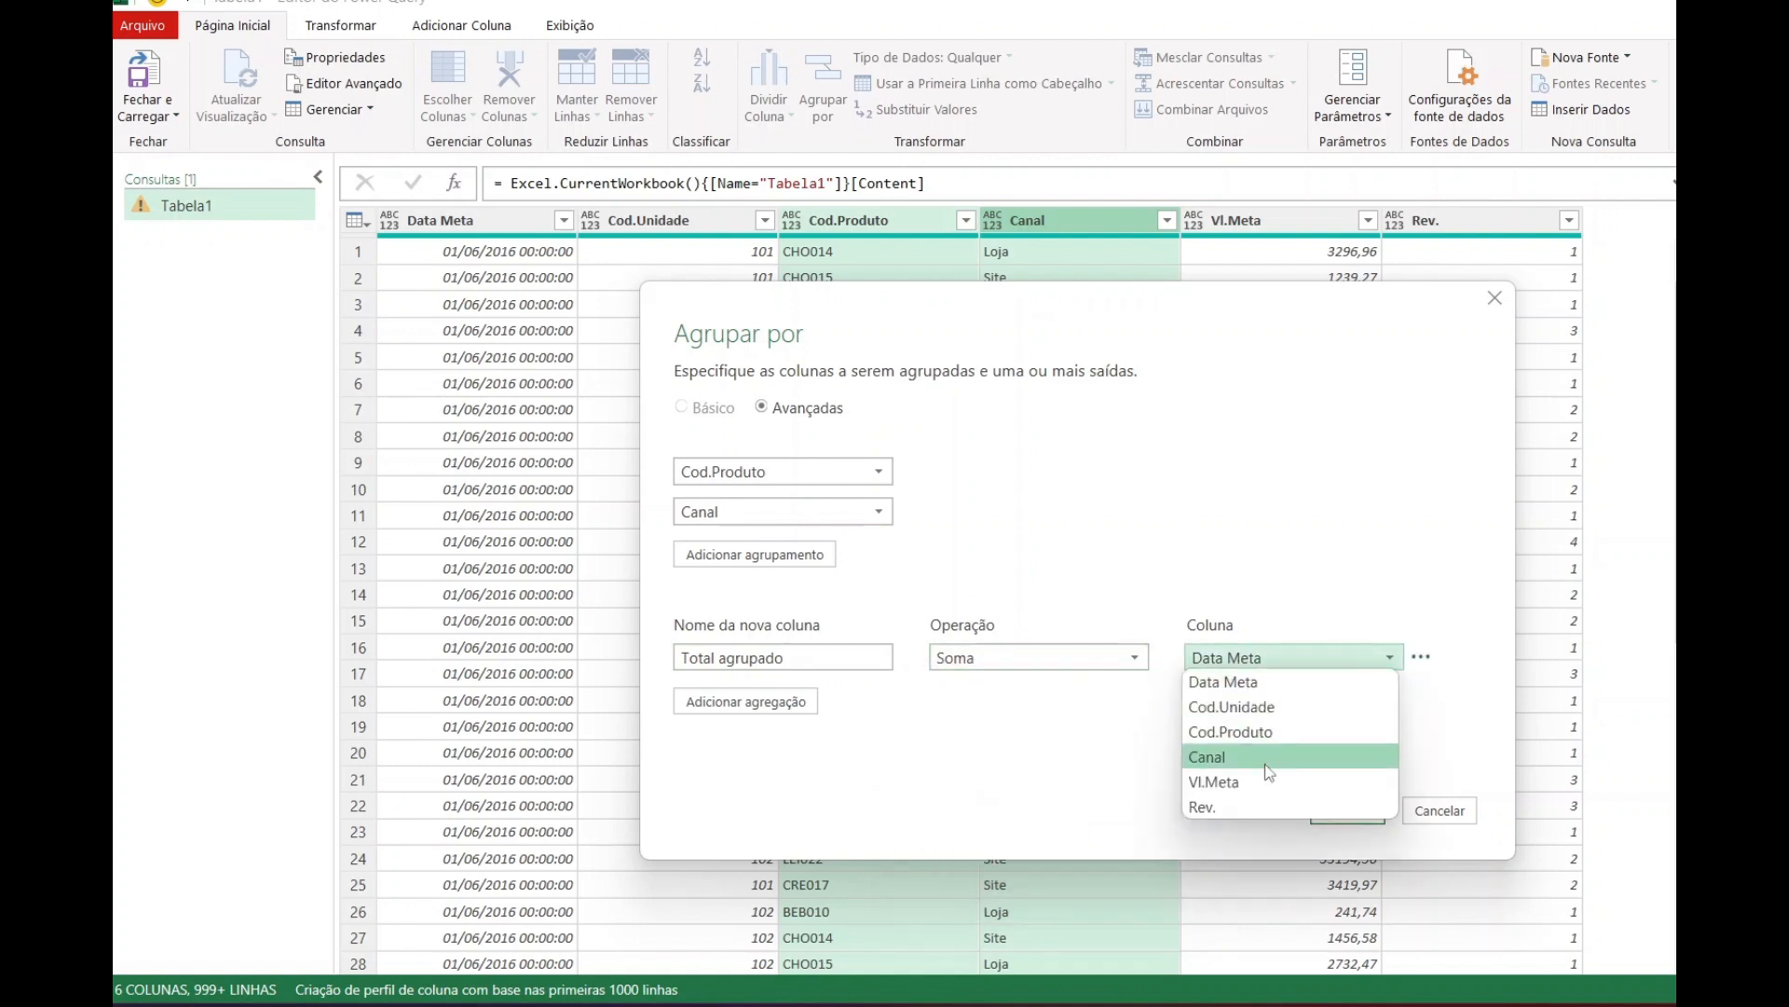
click(1250, 788)
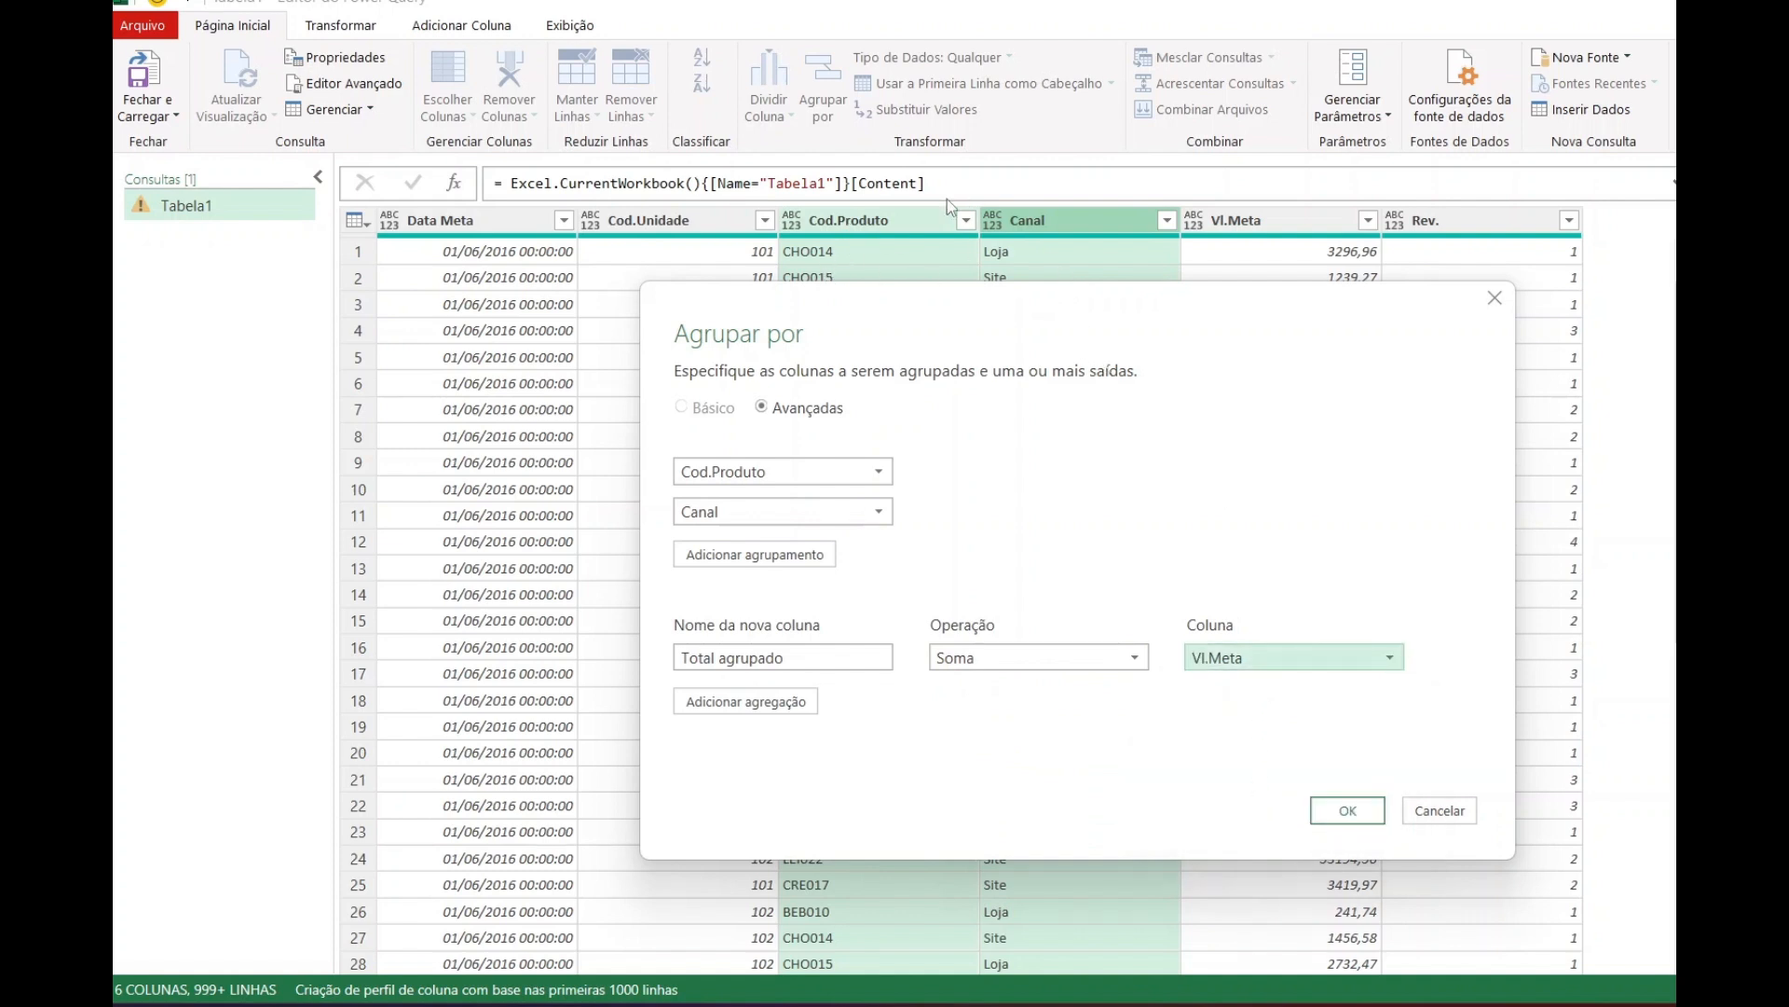
drag(923, 308, 915, 441)
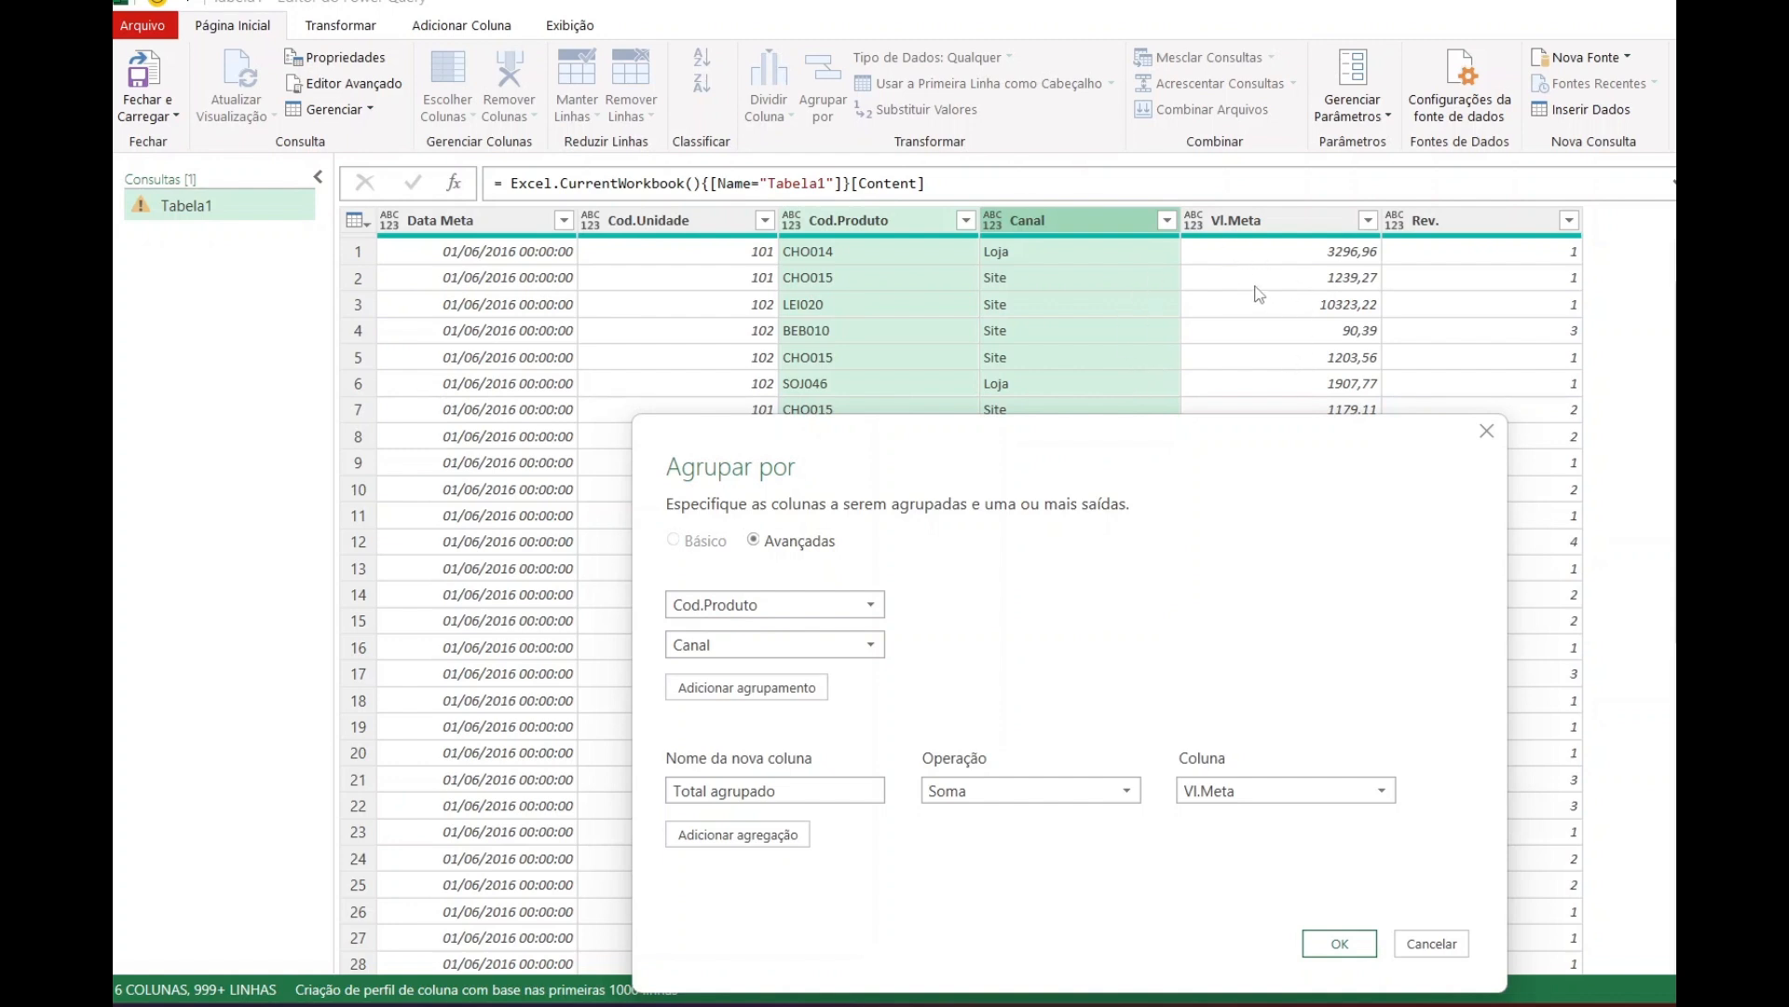
drag(1294, 472, 1334, 326)
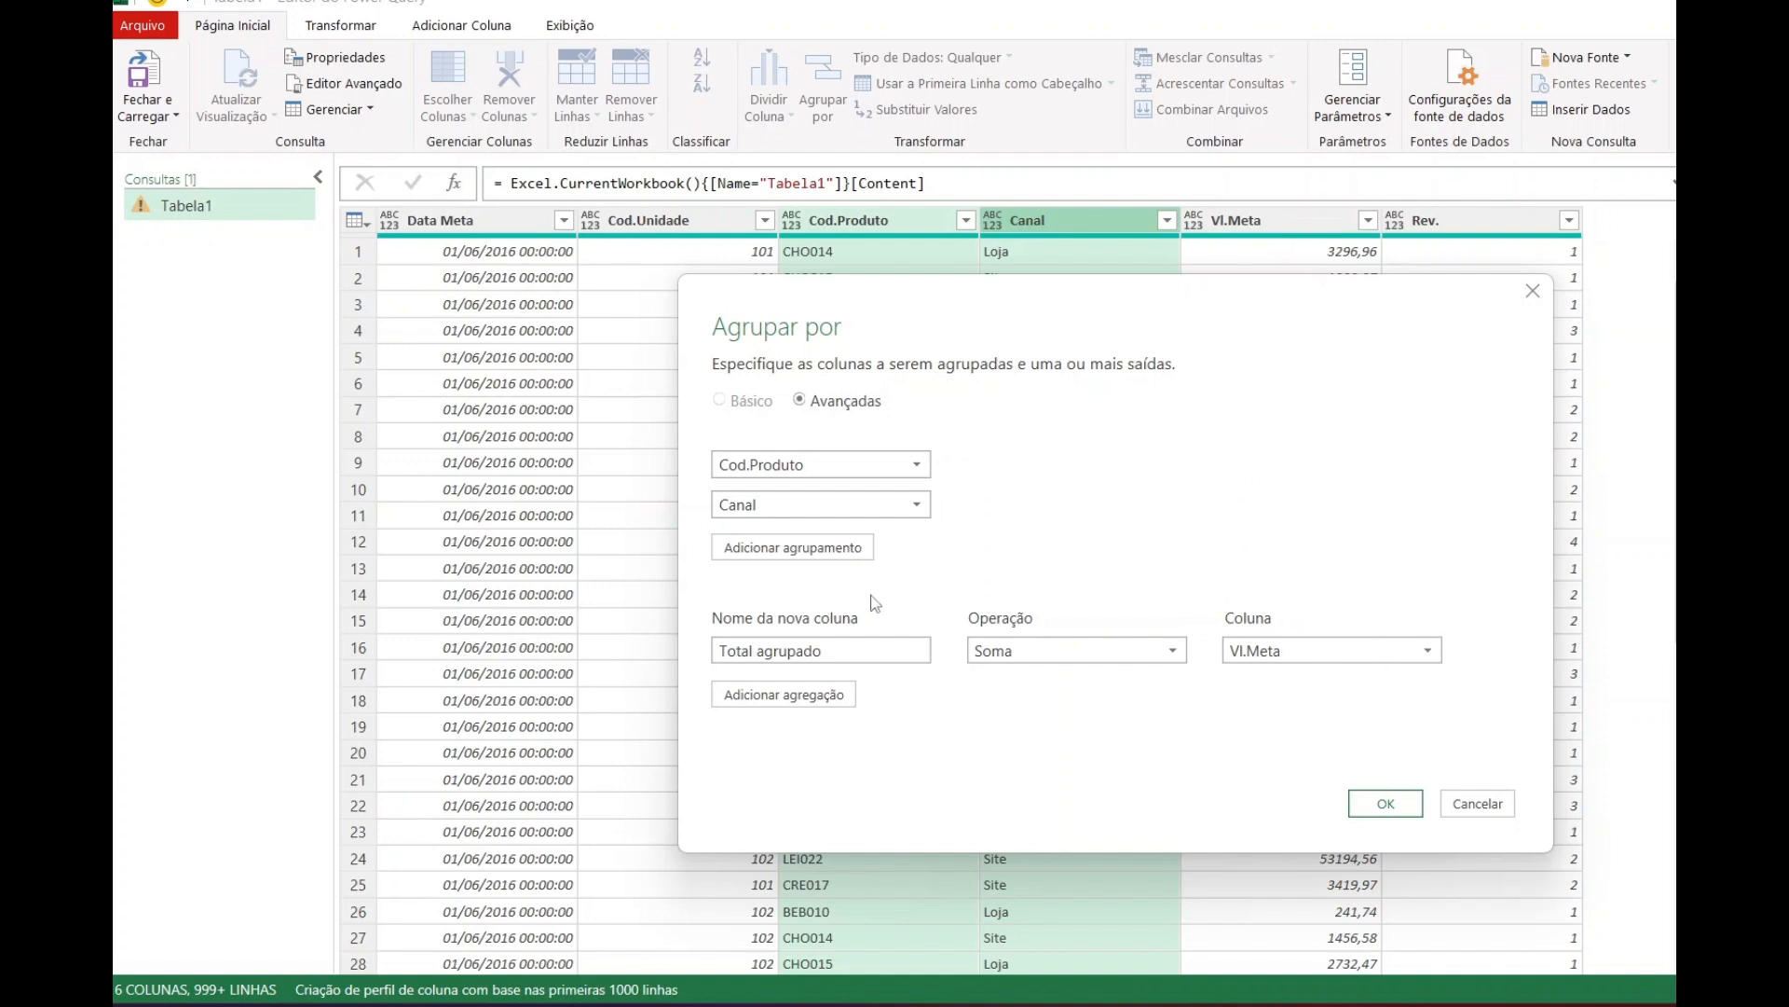
click(1386, 803)
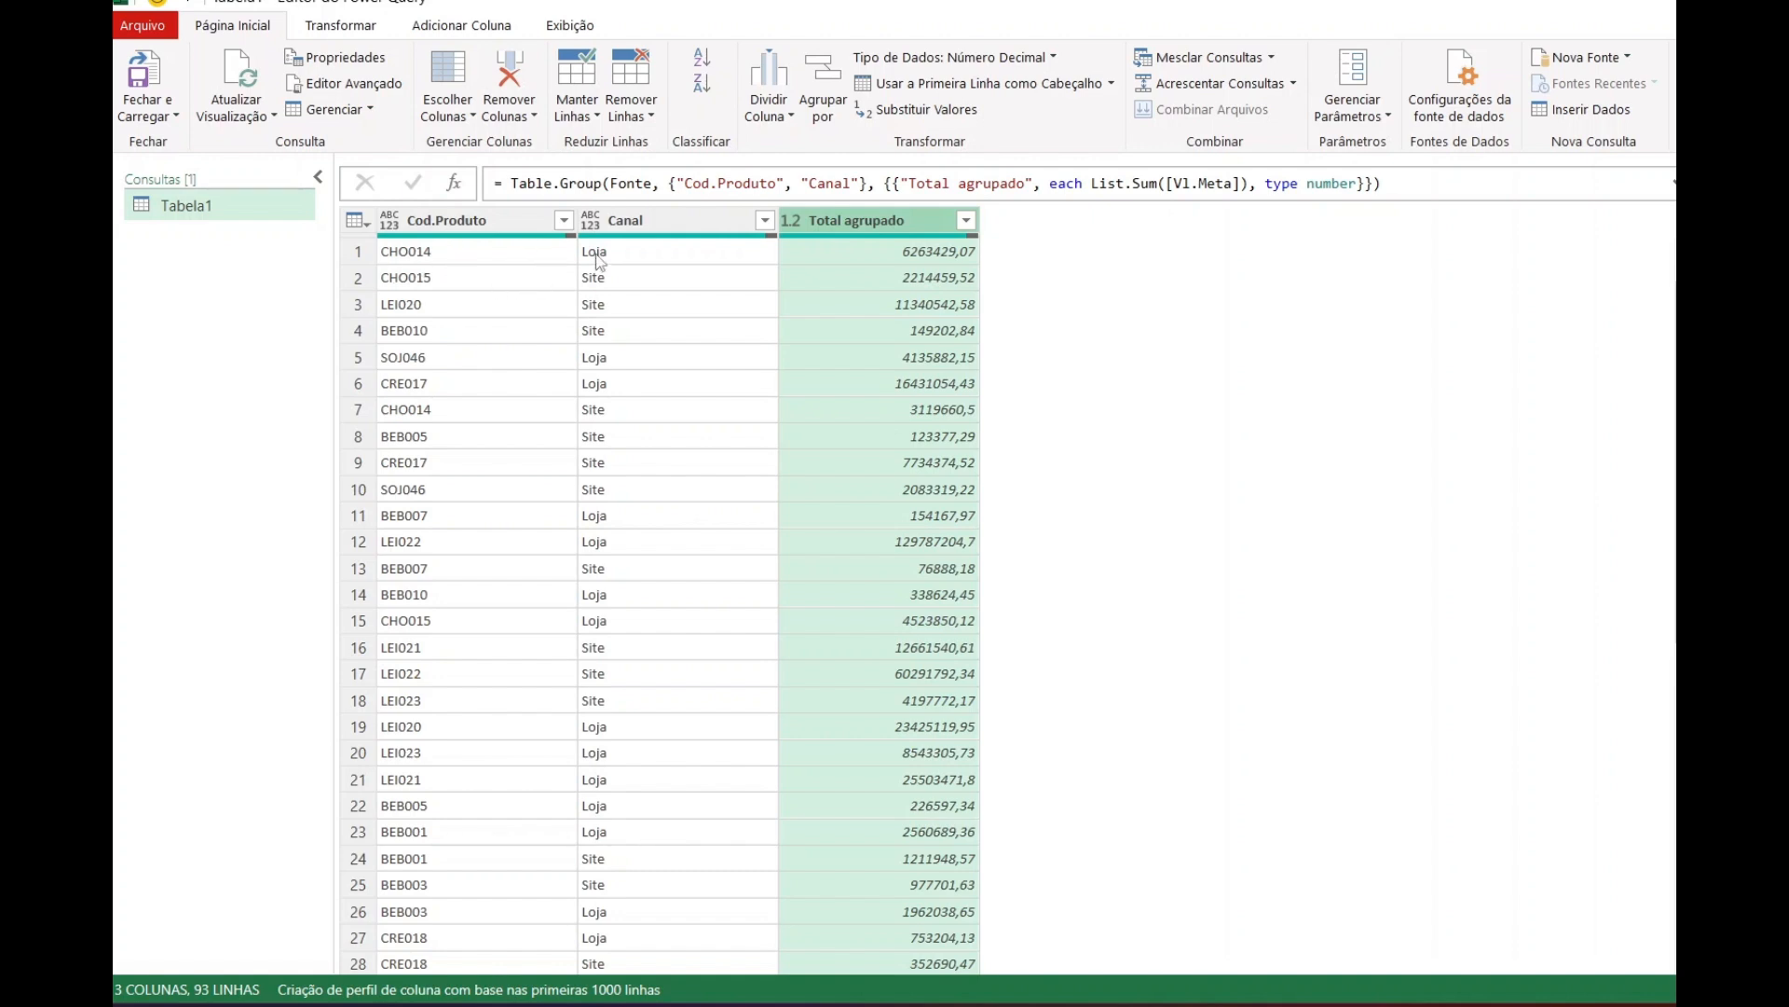
Review the grouped rows and compare them with the ungrouped data of the source step
scroll(839, 750, down, 20)
scroll(840, 745, up, 20)
click(1725, 373)
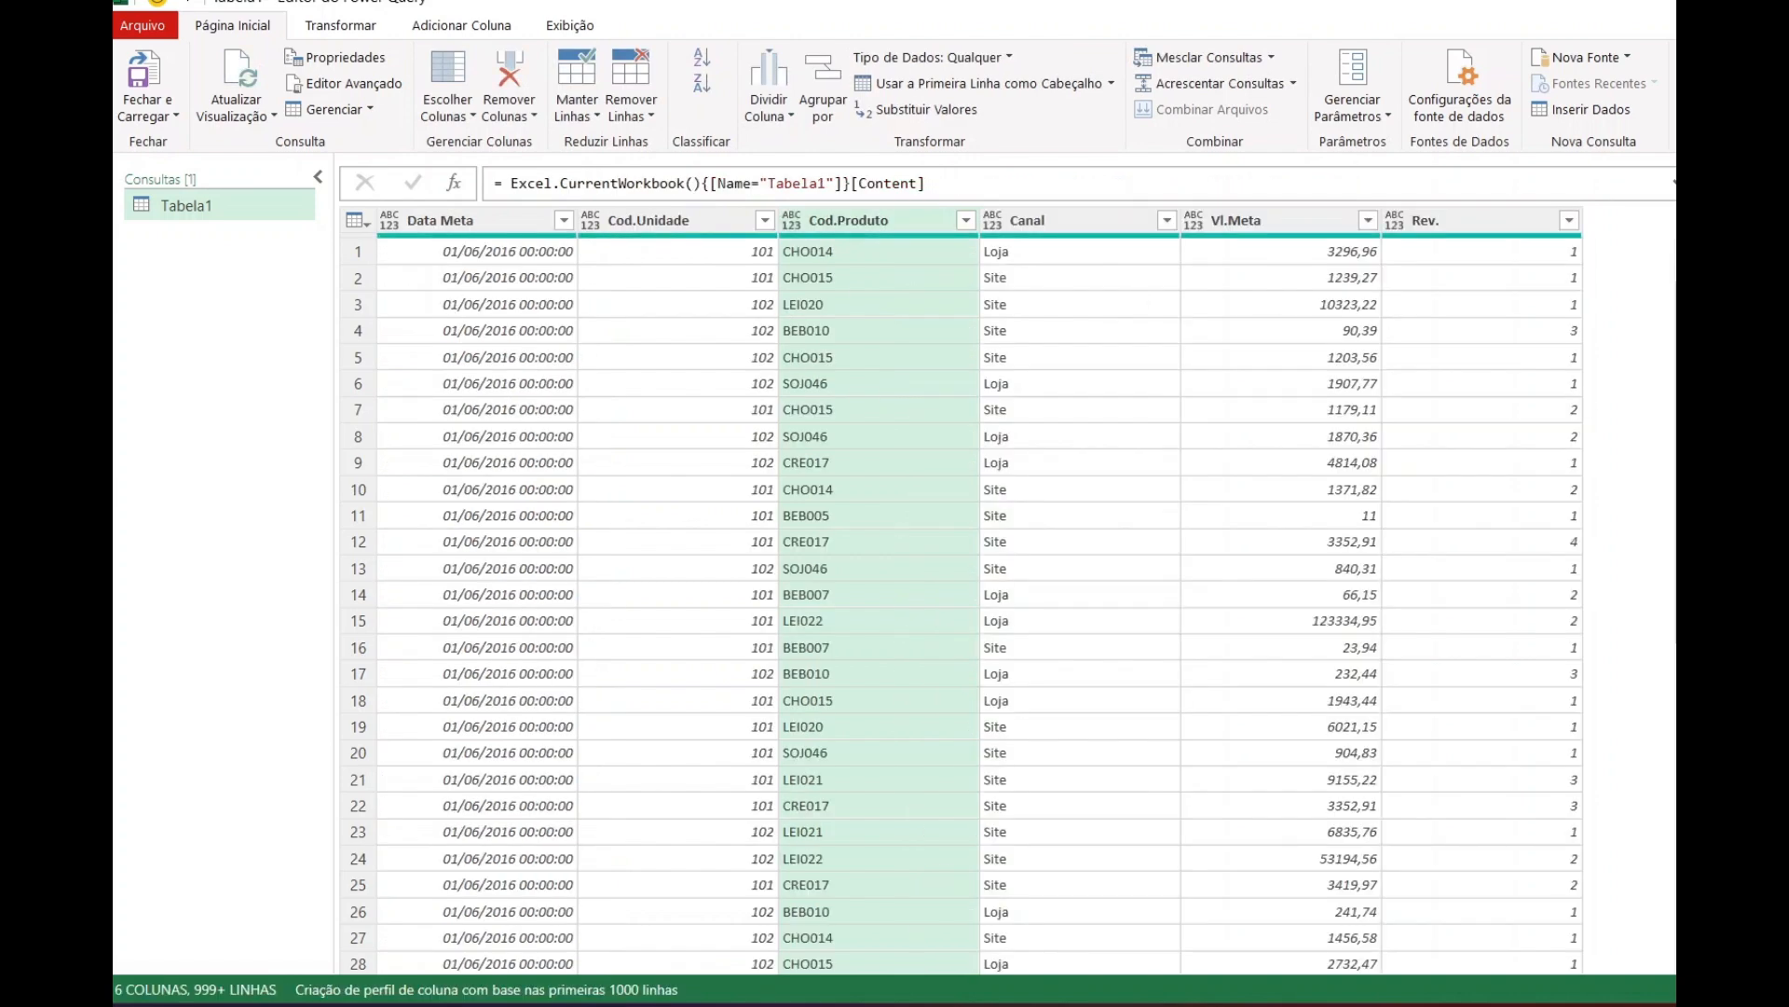
click(1724, 398)
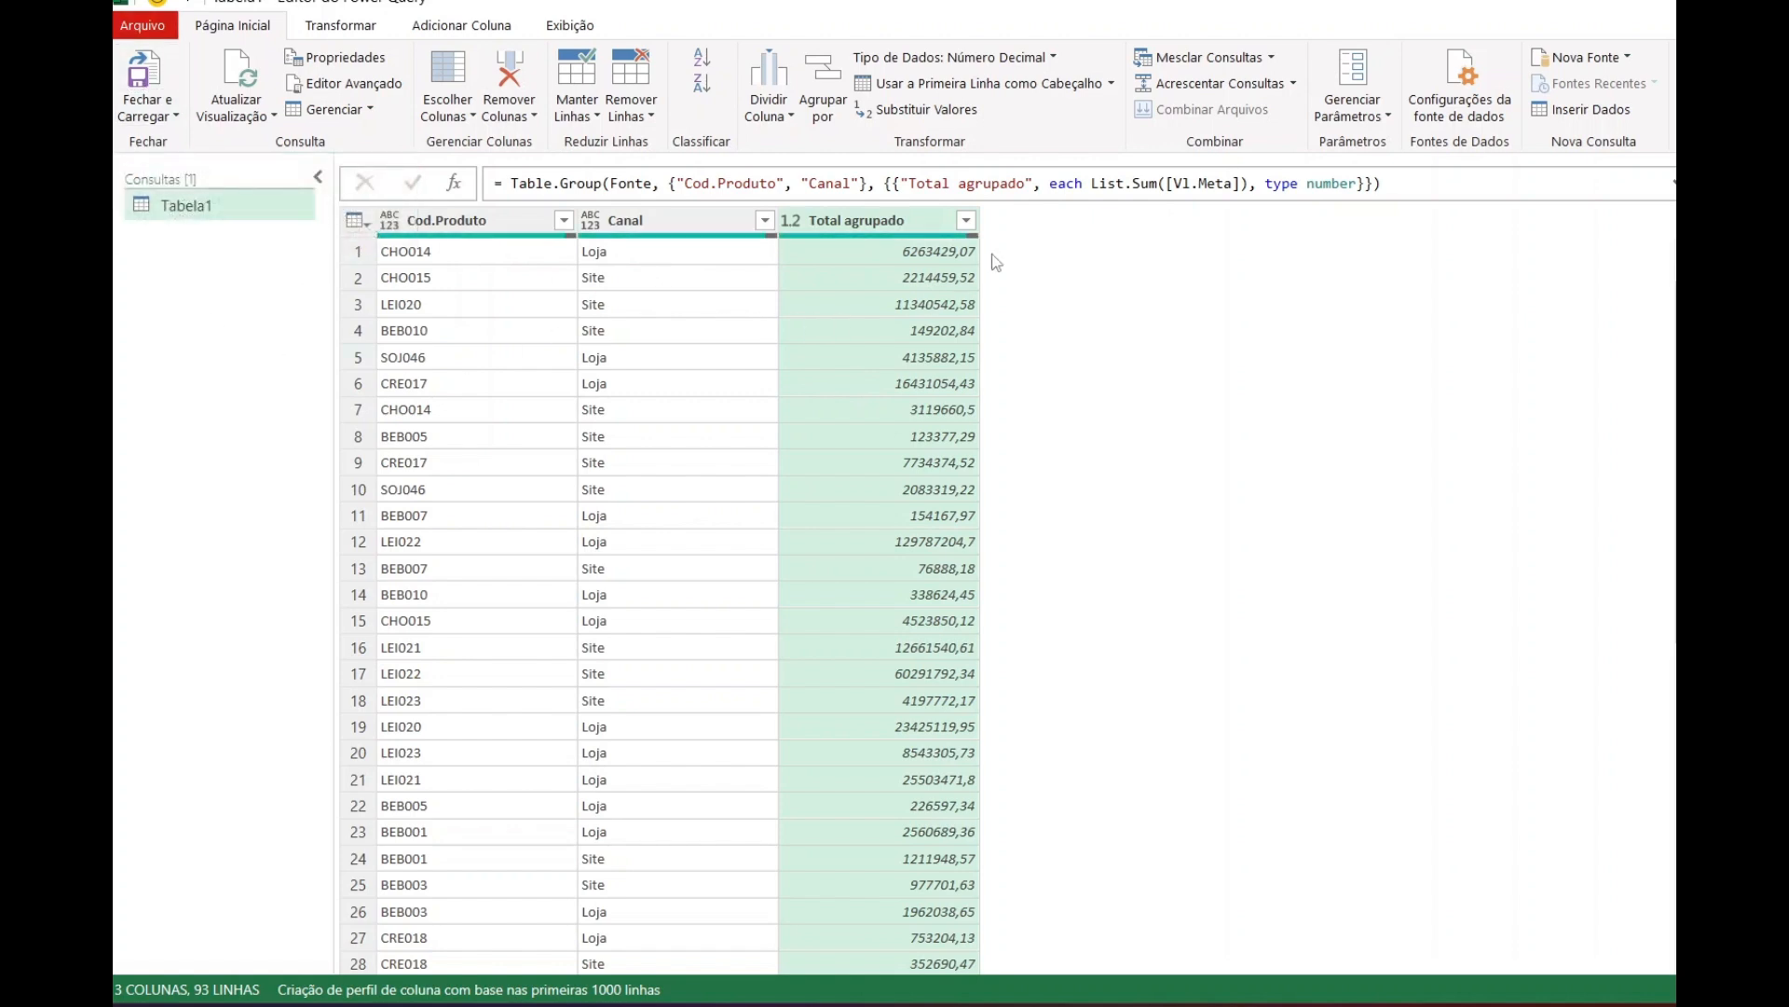
Load the grouped query into a new worksheet and widen the queries and connections pane
click(145, 73)
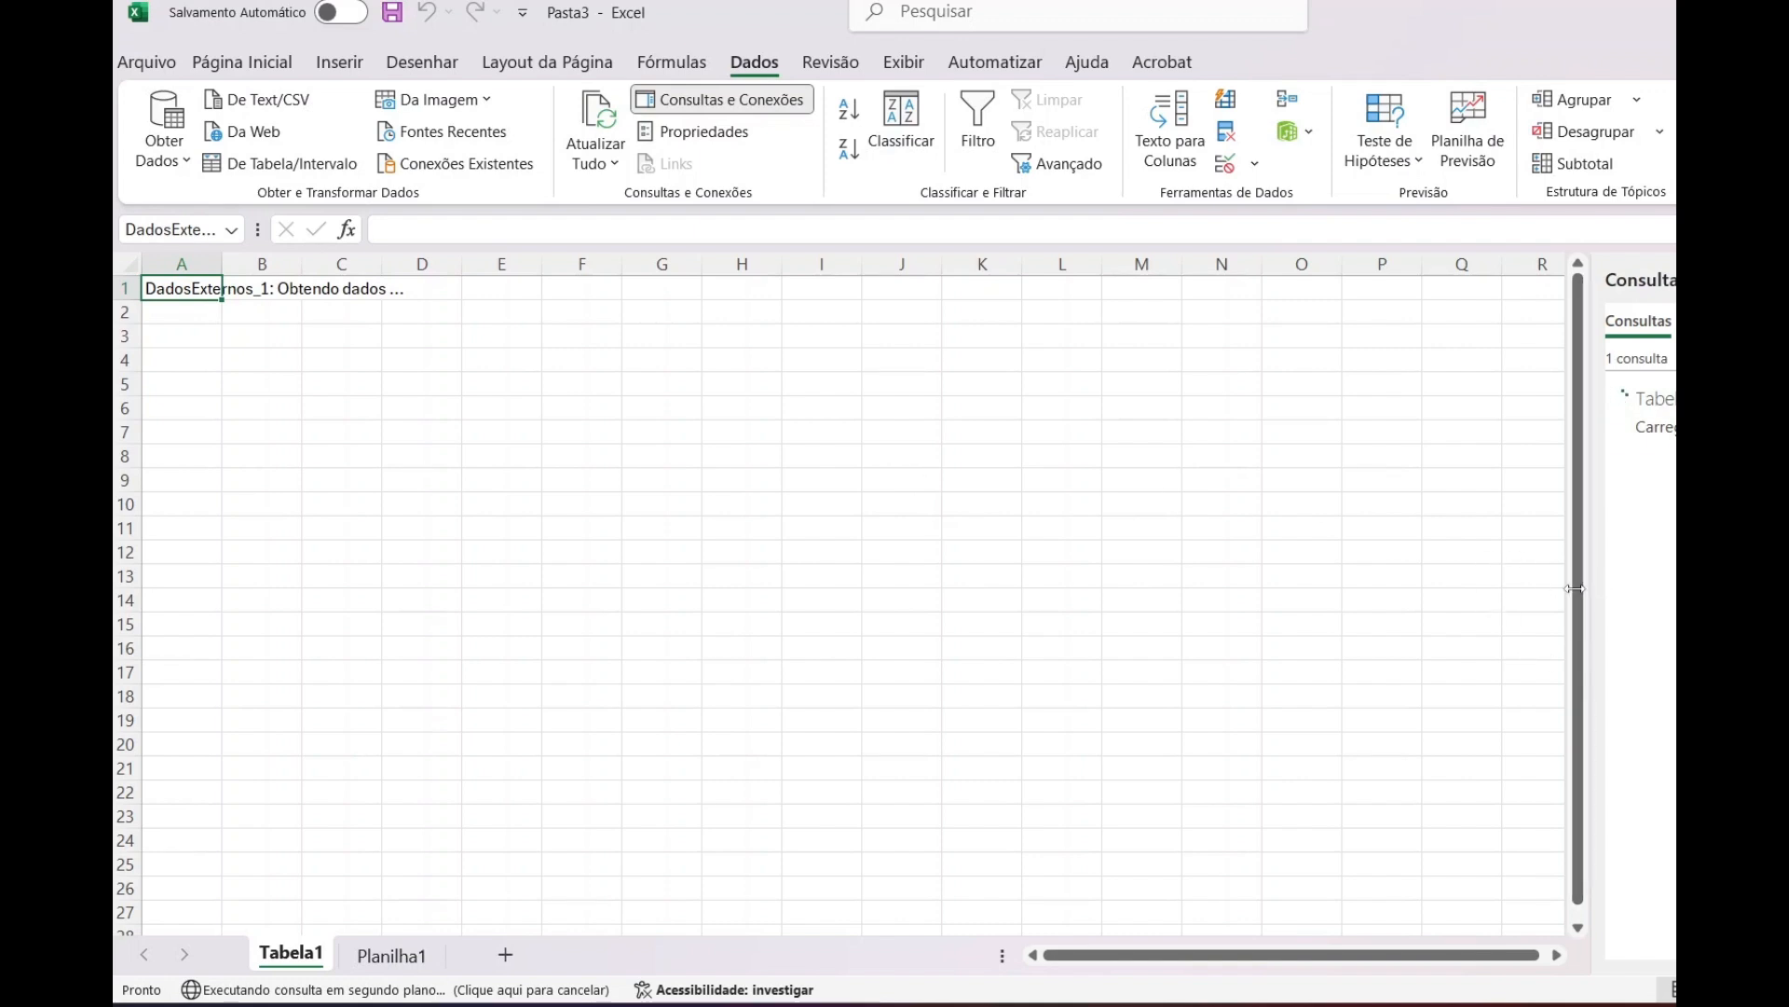
drag(1589, 597, 1096, 610)
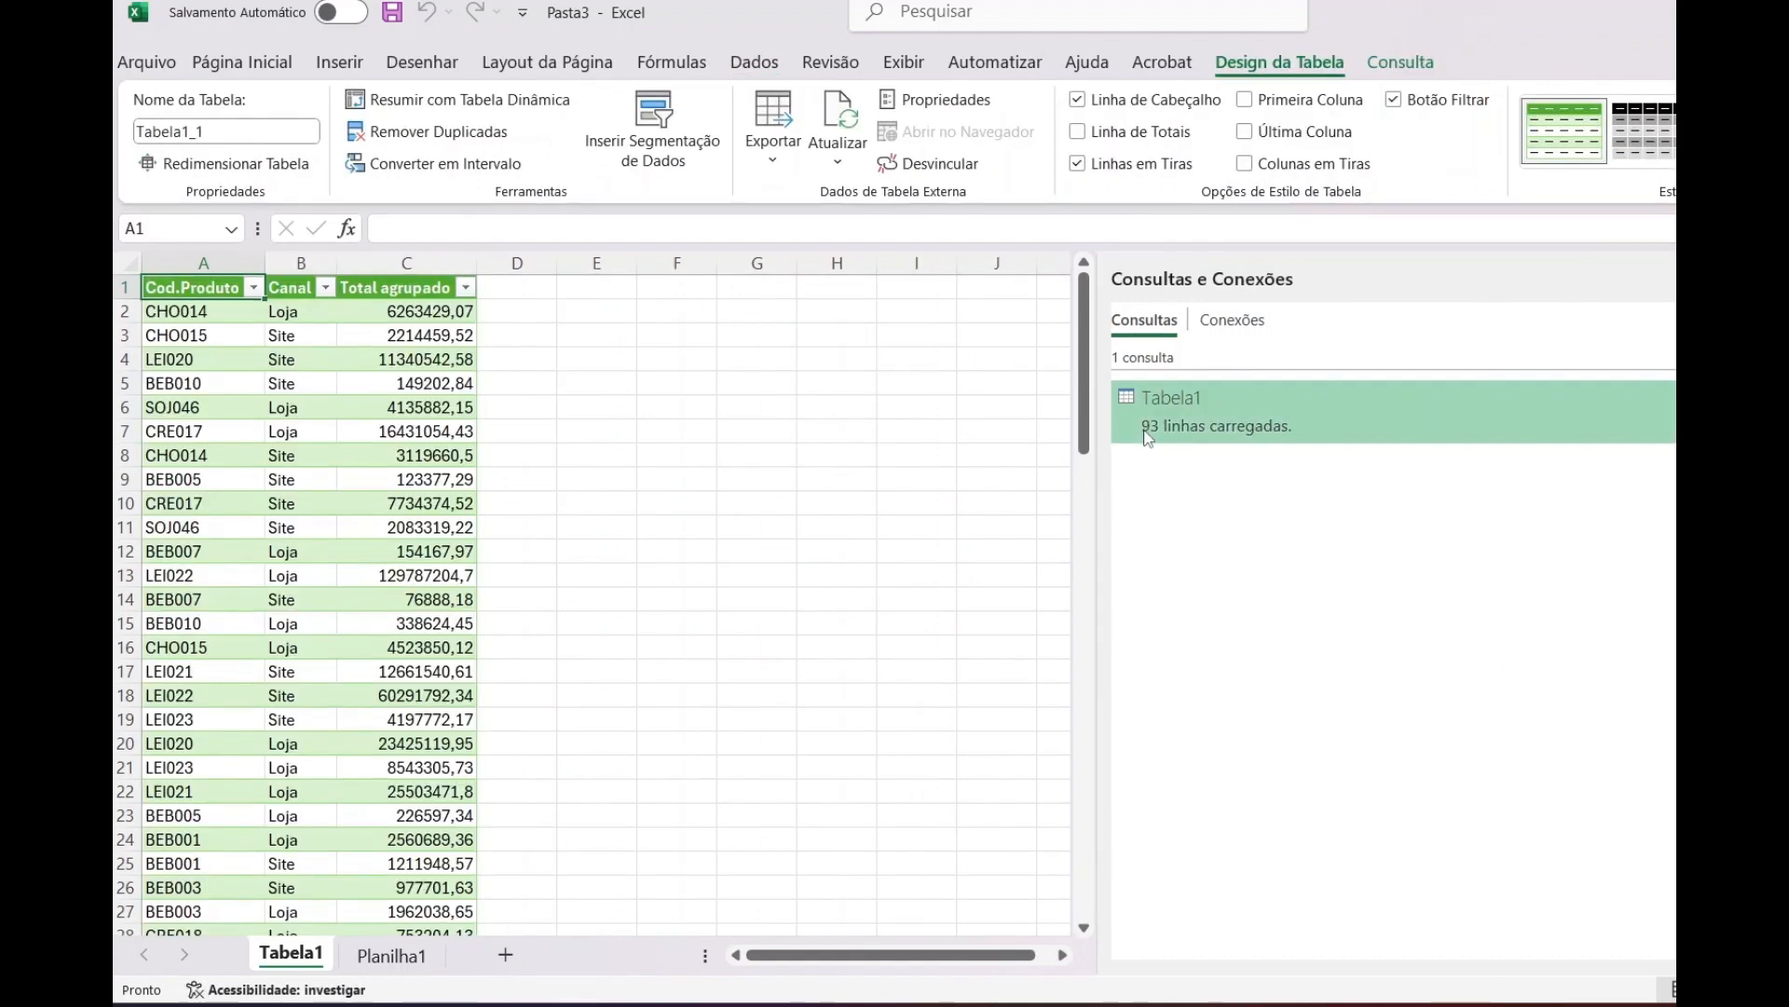
Dismiss the query preview and close the queries and connections pane
mouse_move(1148, 438)
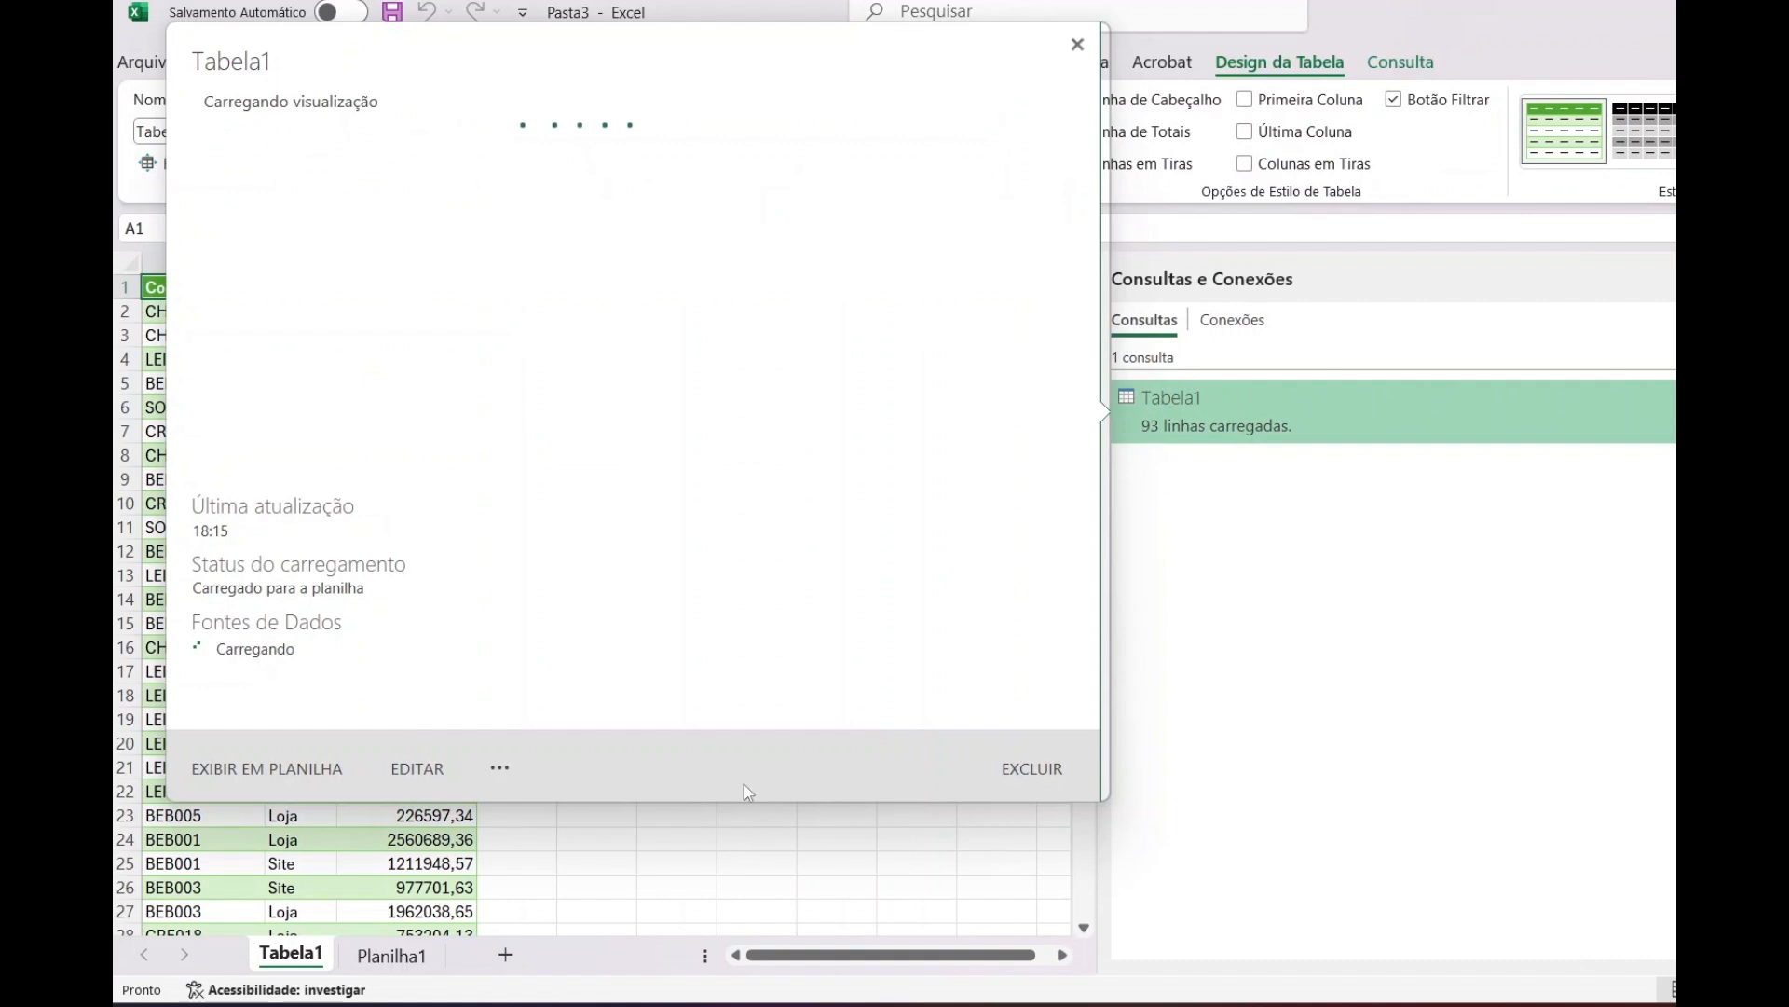
click(843, 881)
drag(1098, 591, 1785, 591)
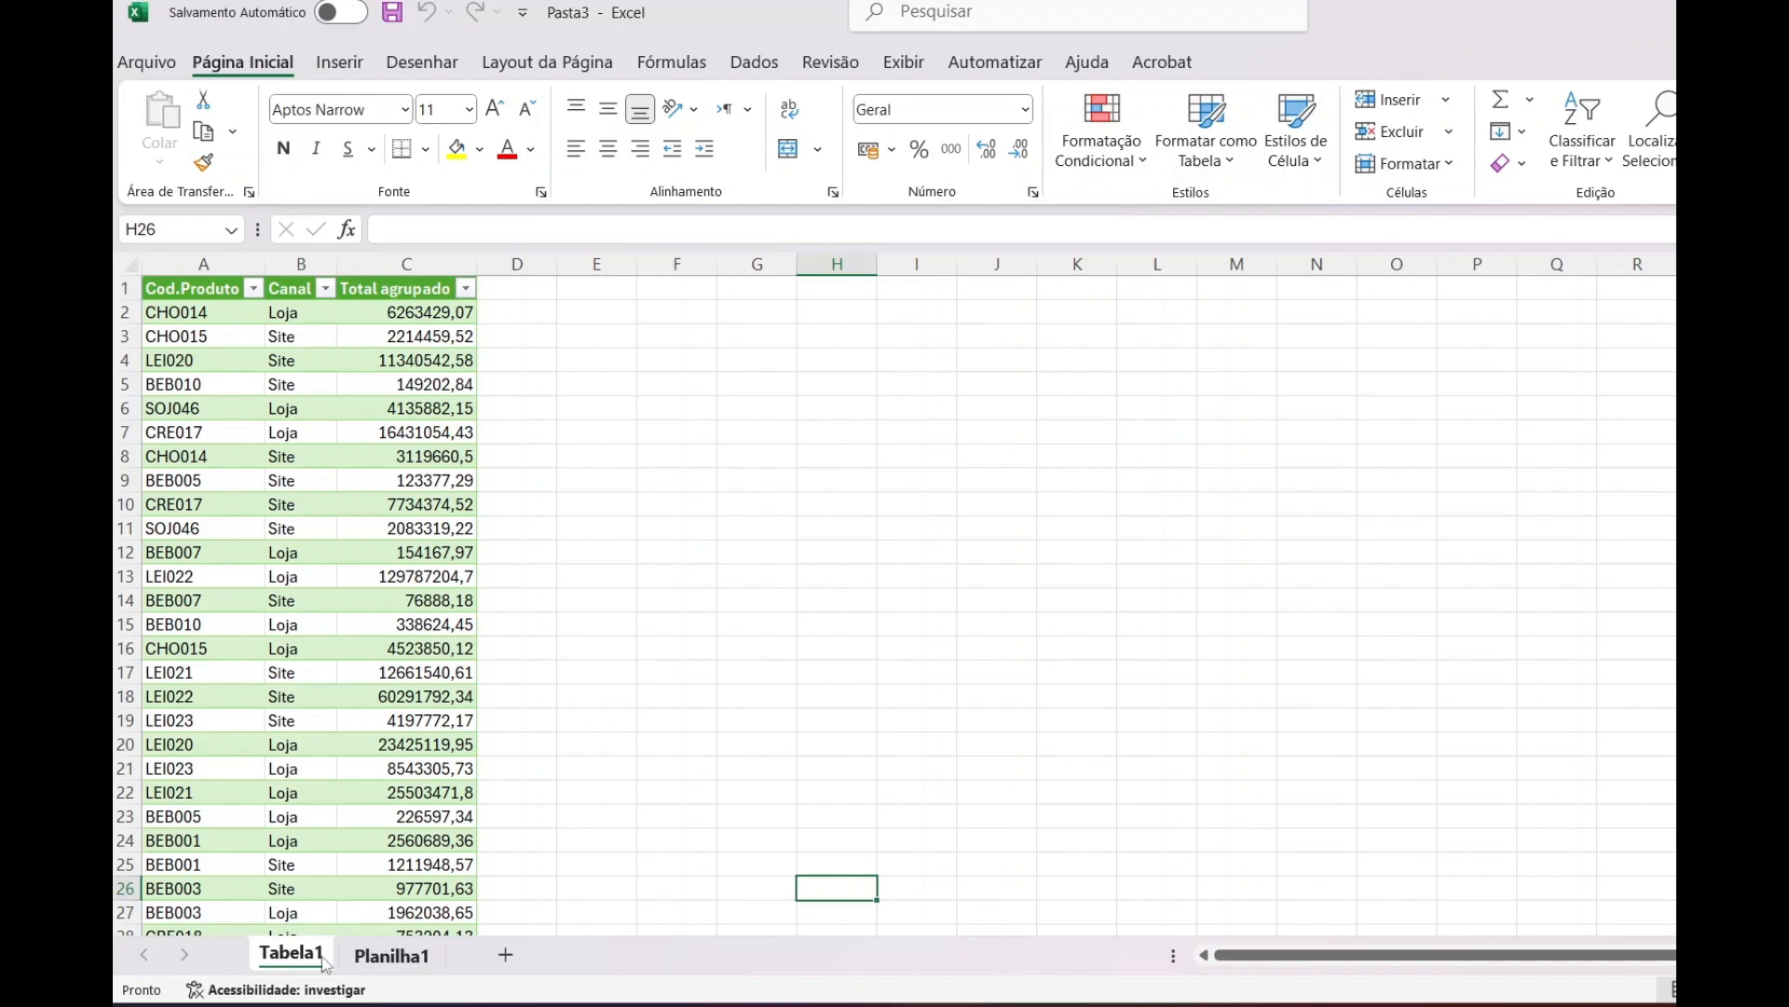
Rename the Planilha1 sheet to Inicial and the Tabela1 sheet to Agrupada
click(410, 956)
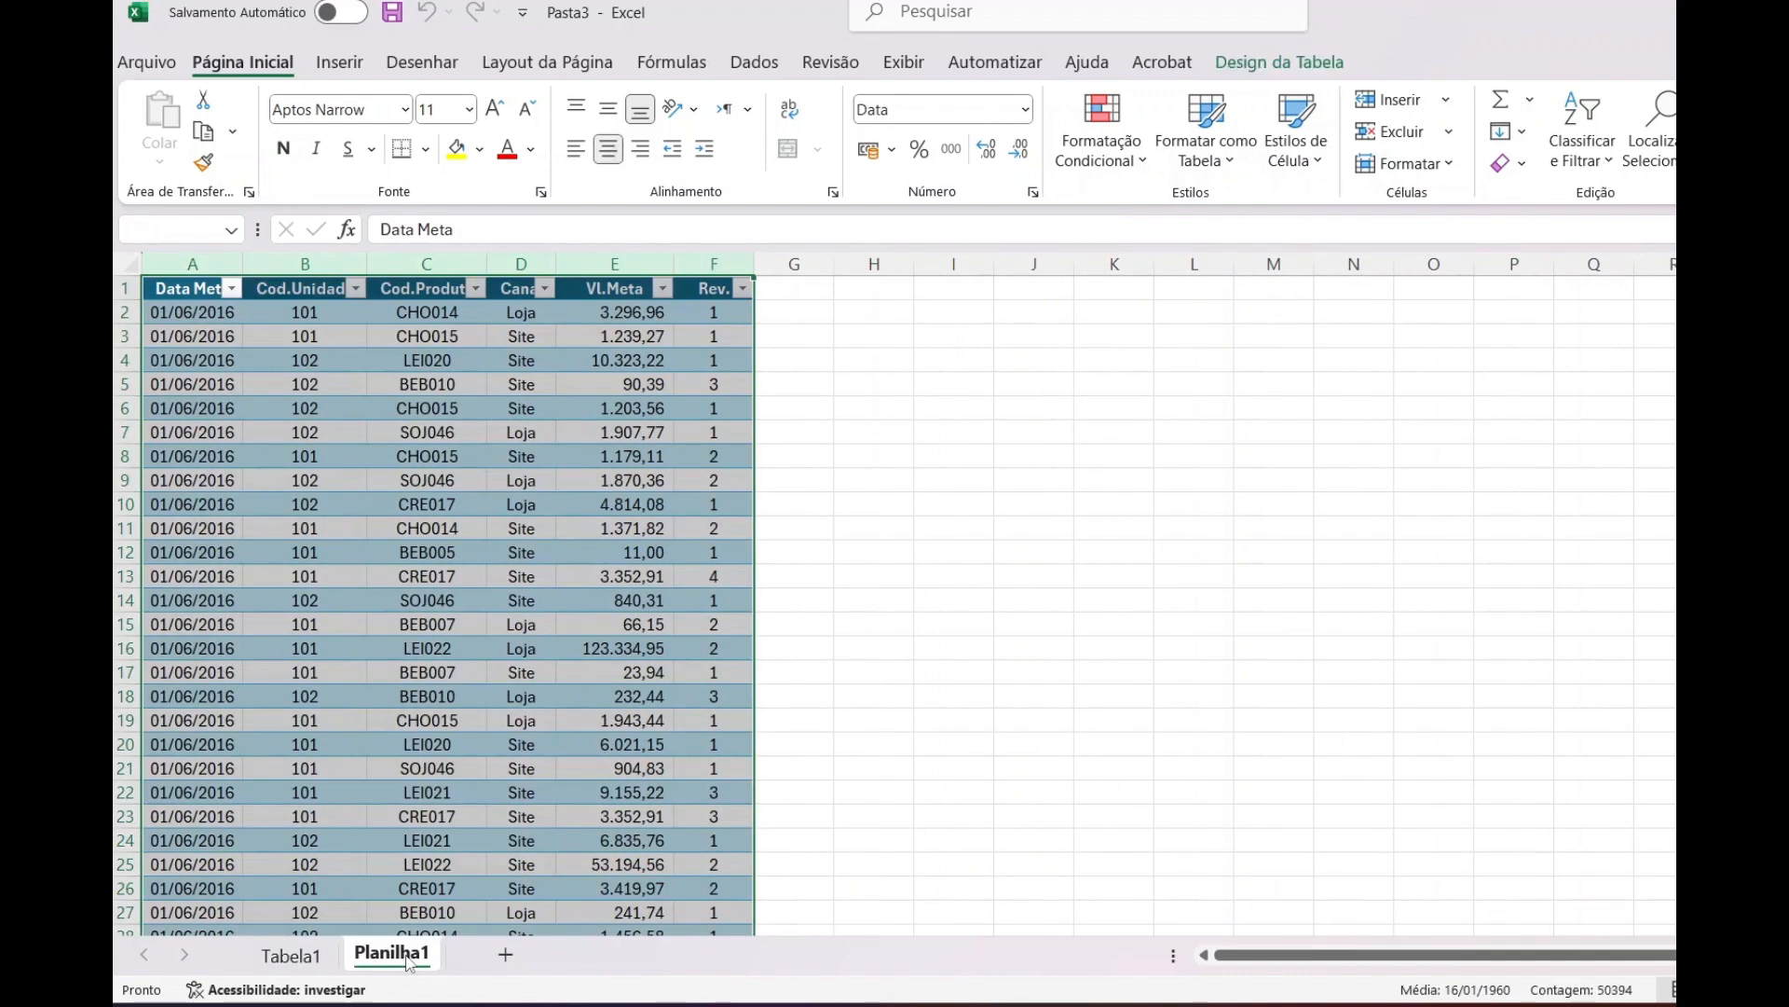
double_click(407, 955)
text(Inicial)
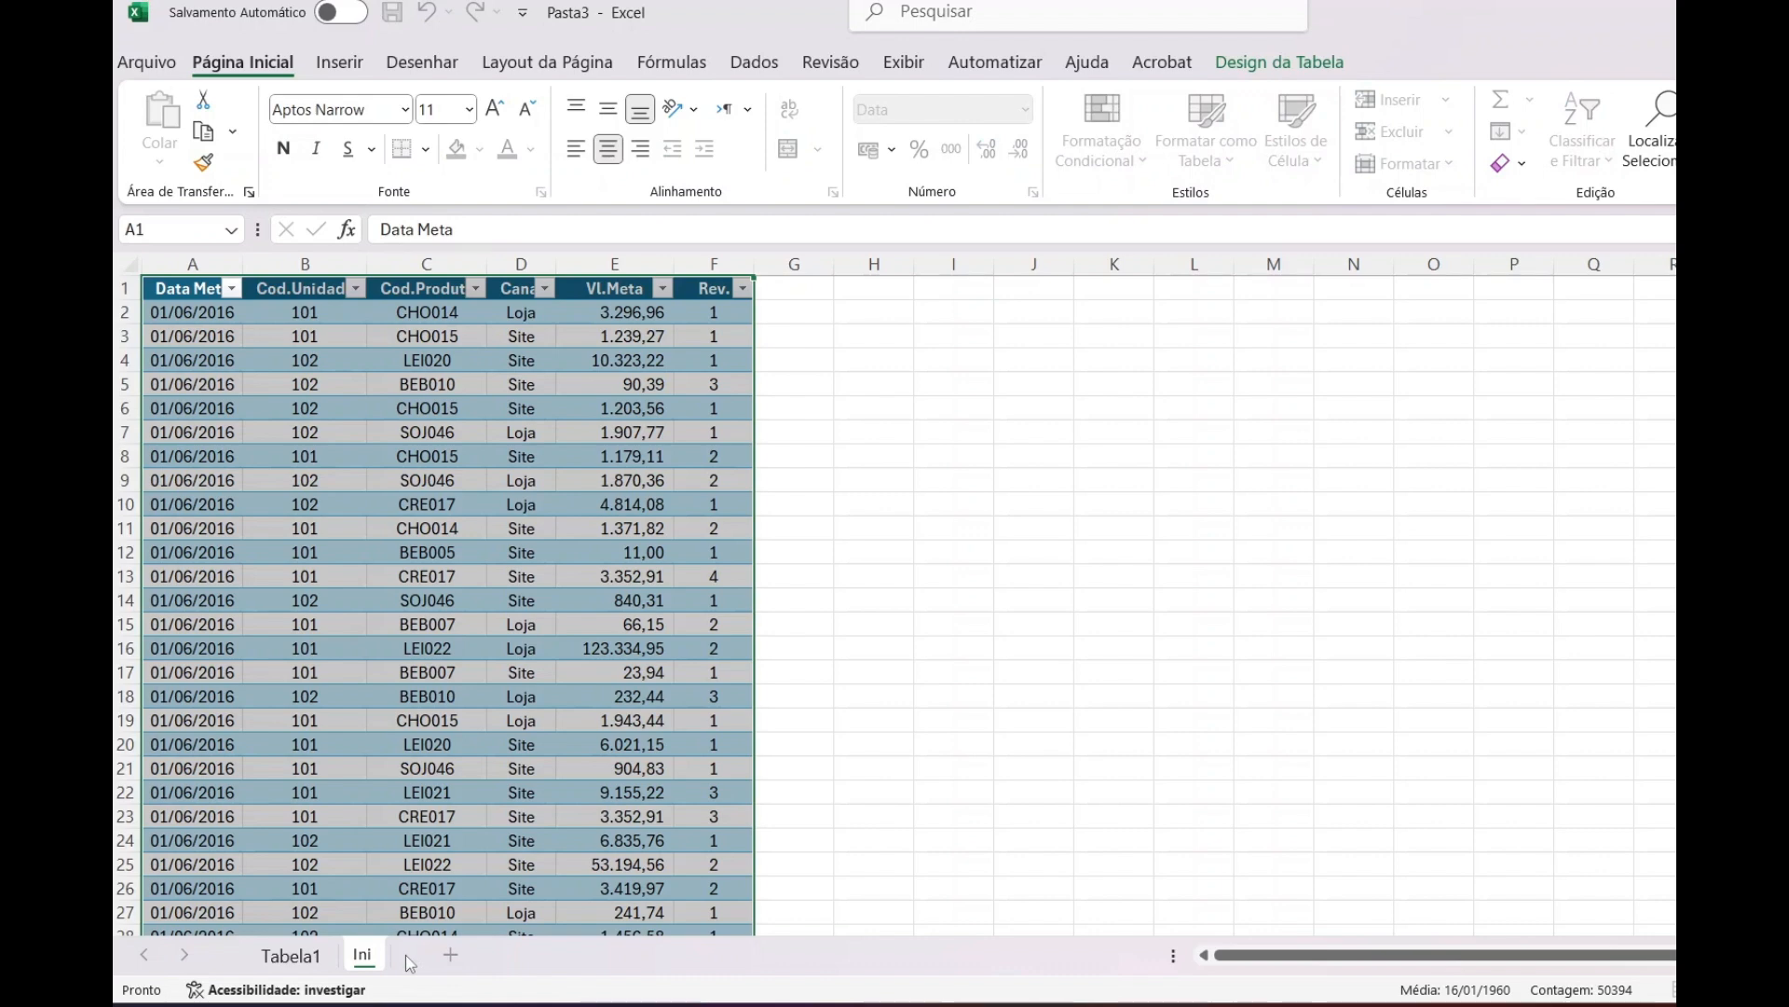
click(851, 798)
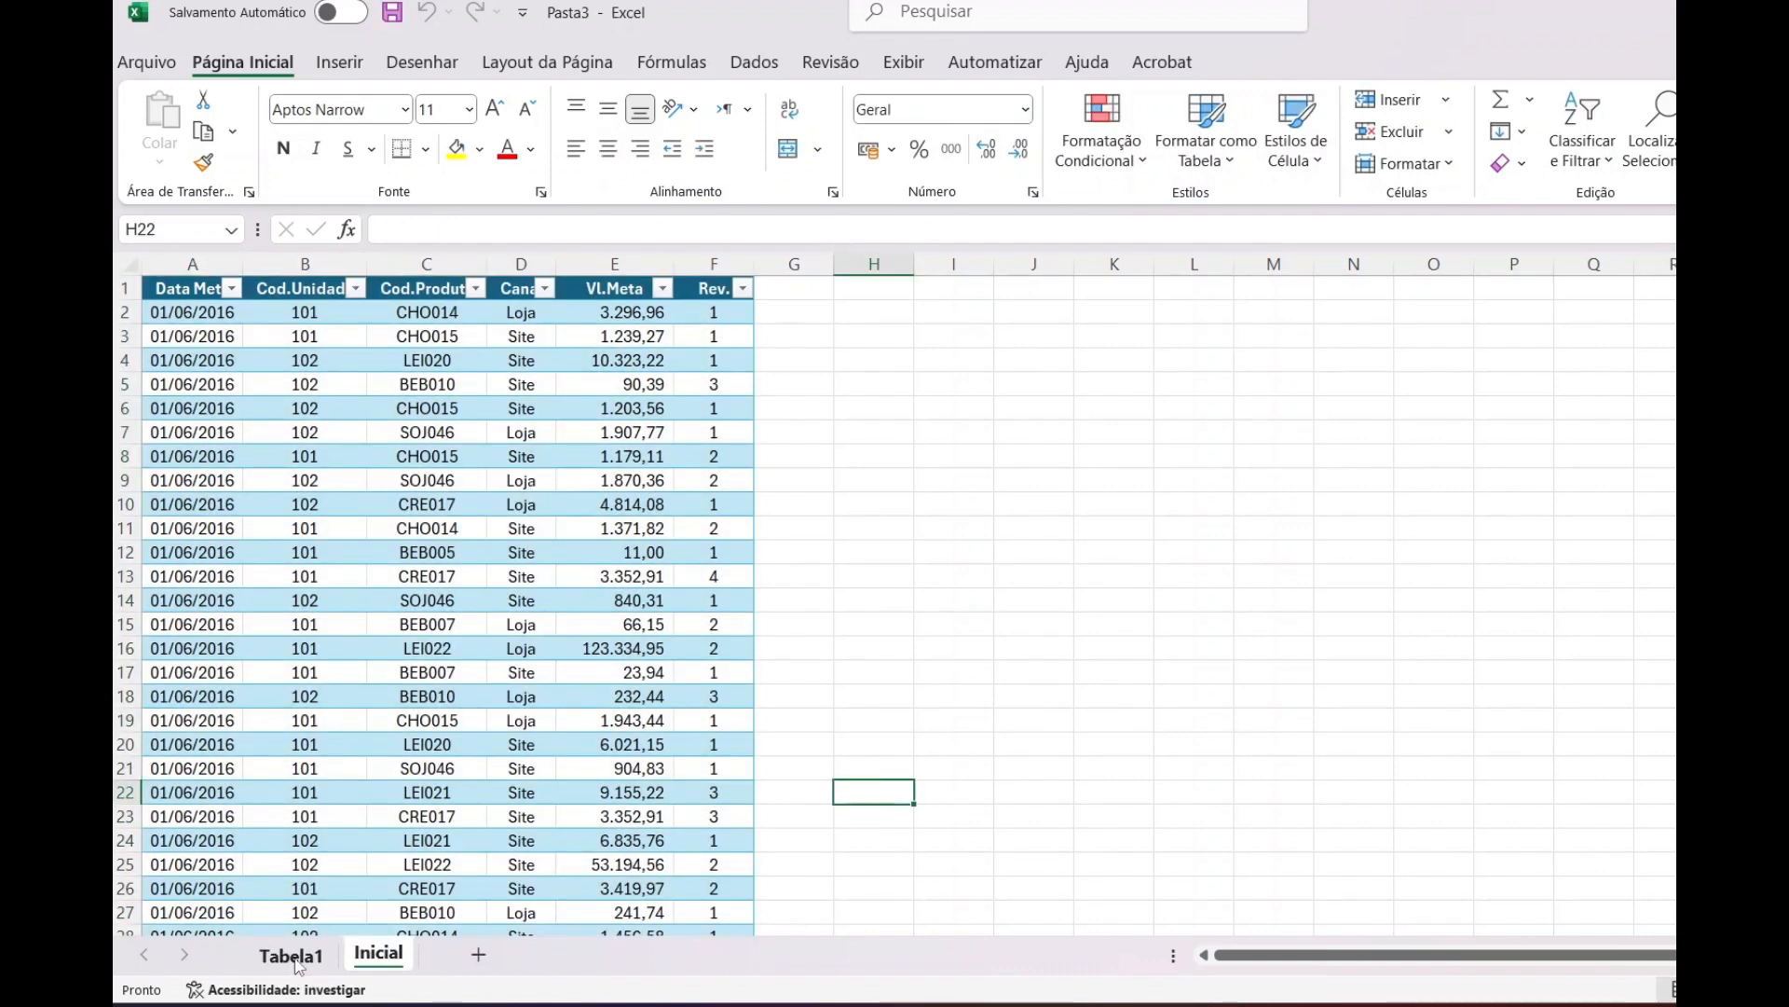
double_click(298, 965)
text(Agrupada)
click(601, 794)
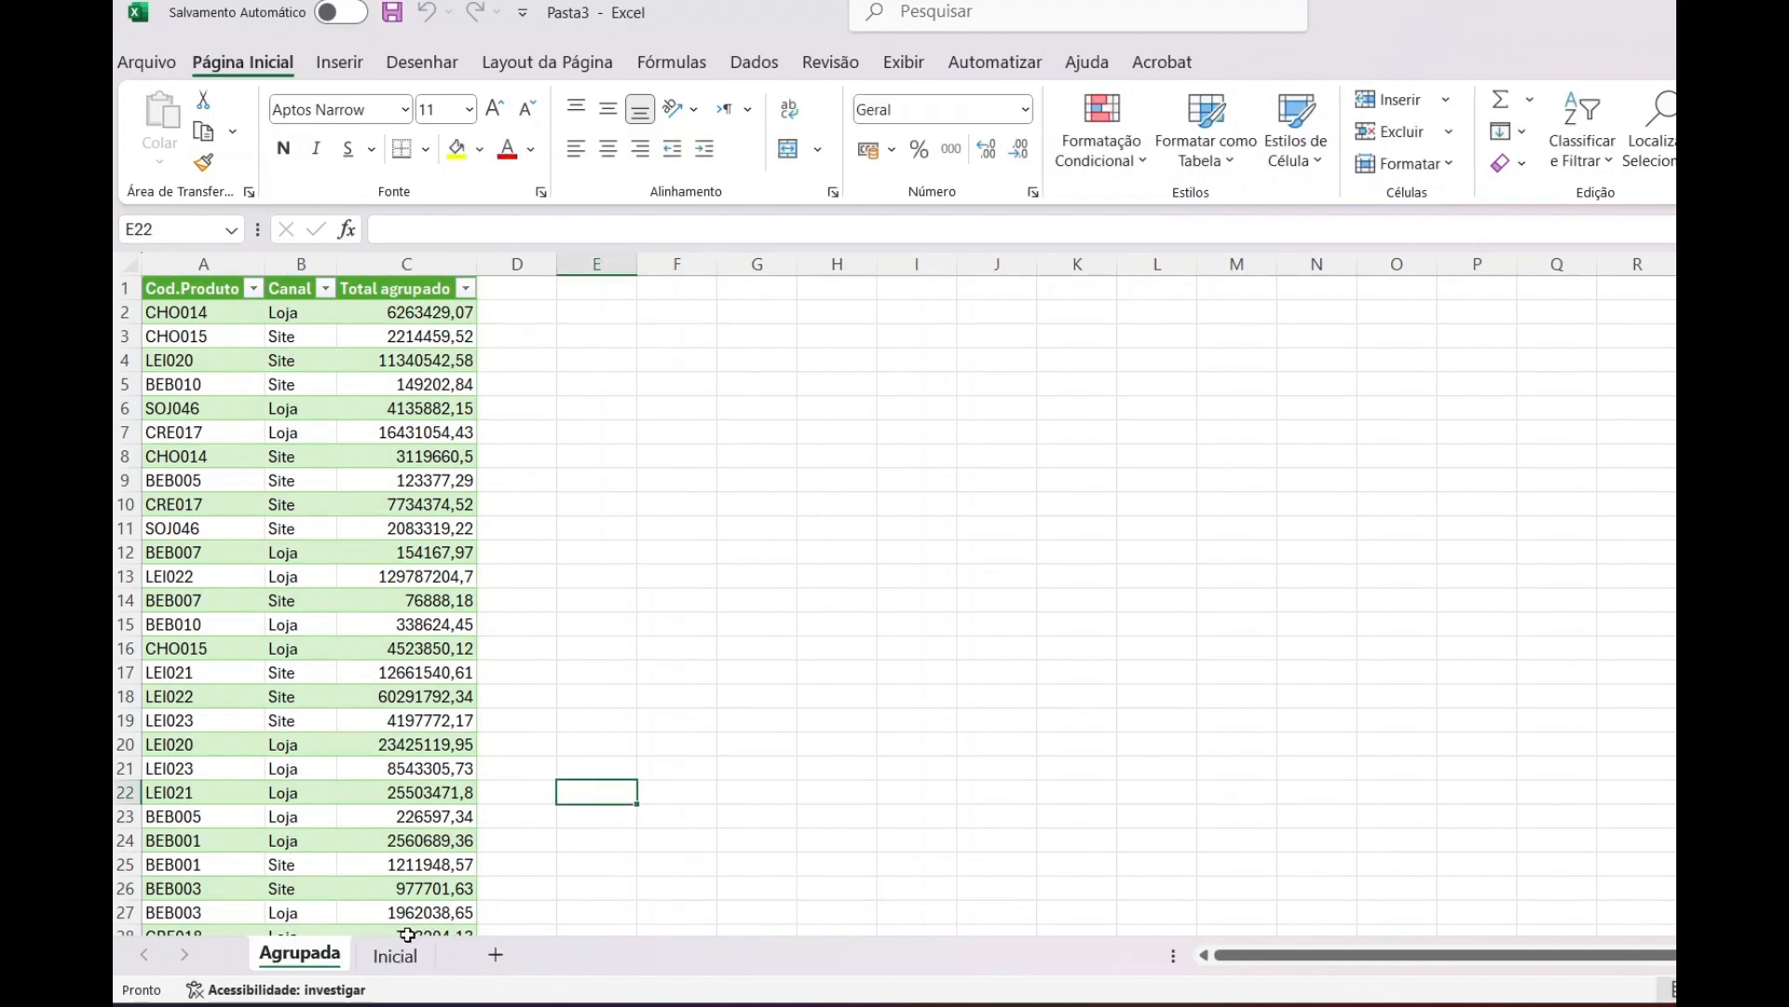
Check how many rows the original data on the Inicial sheet has, from header to last record
click(415, 962)
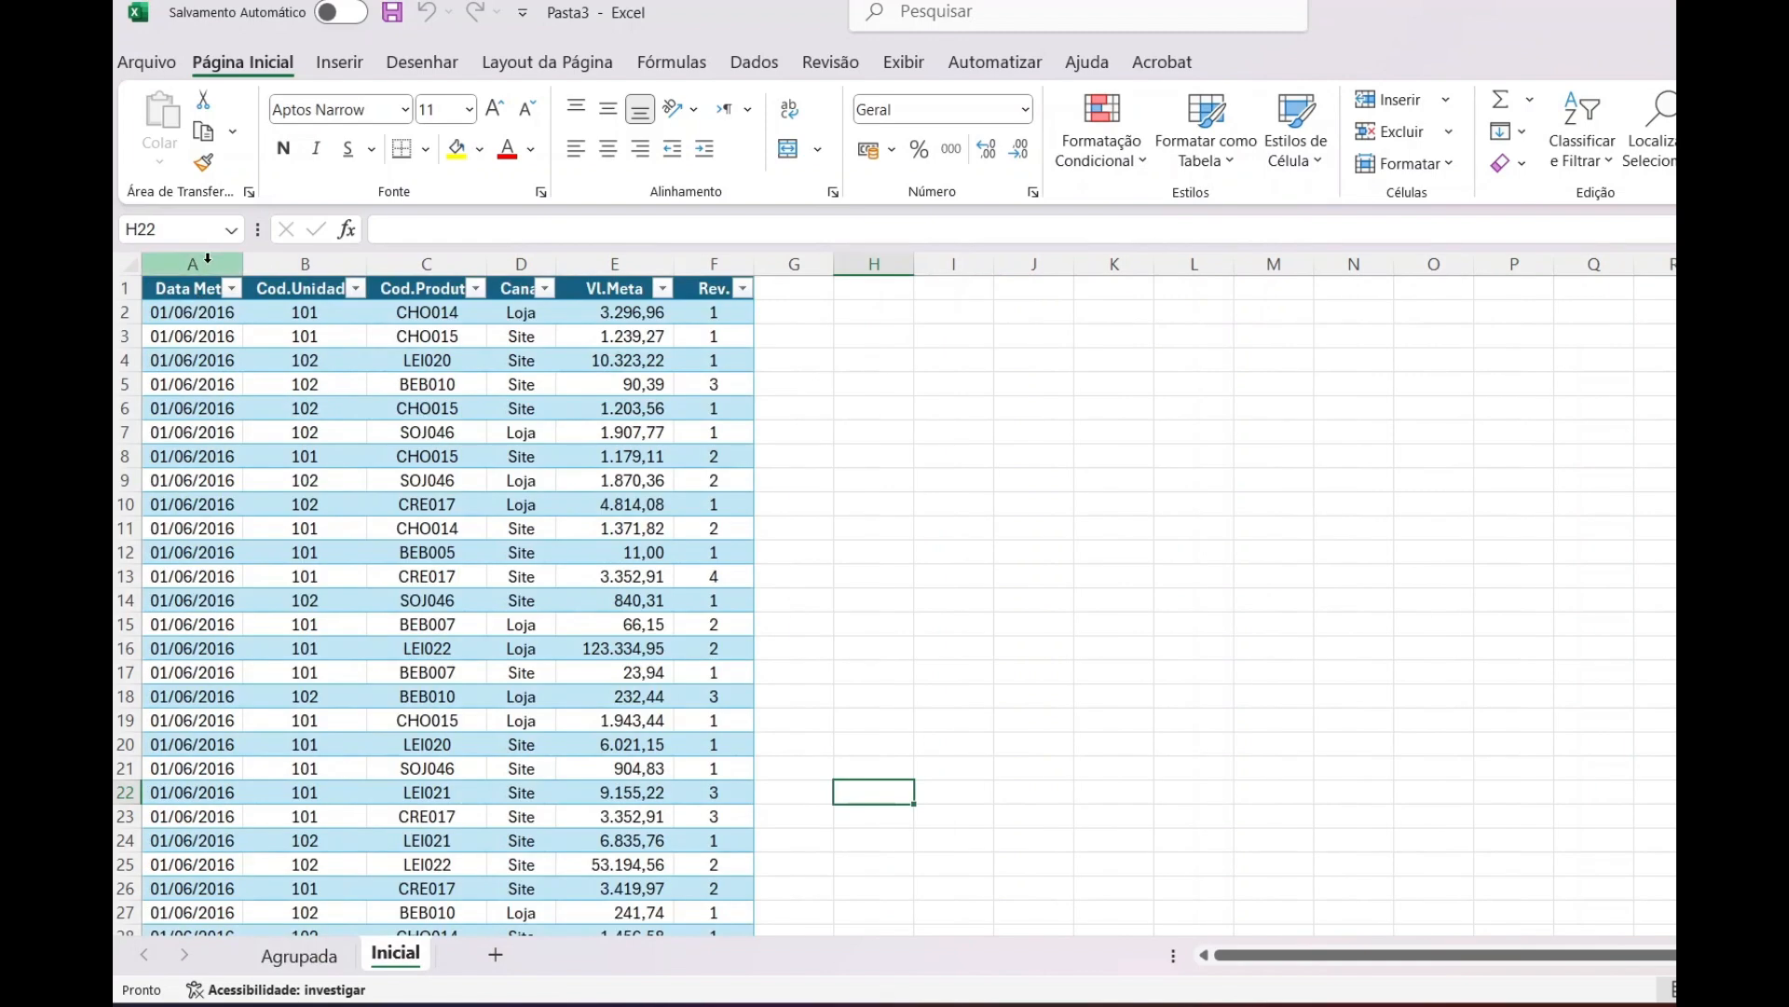
click(209, 264)
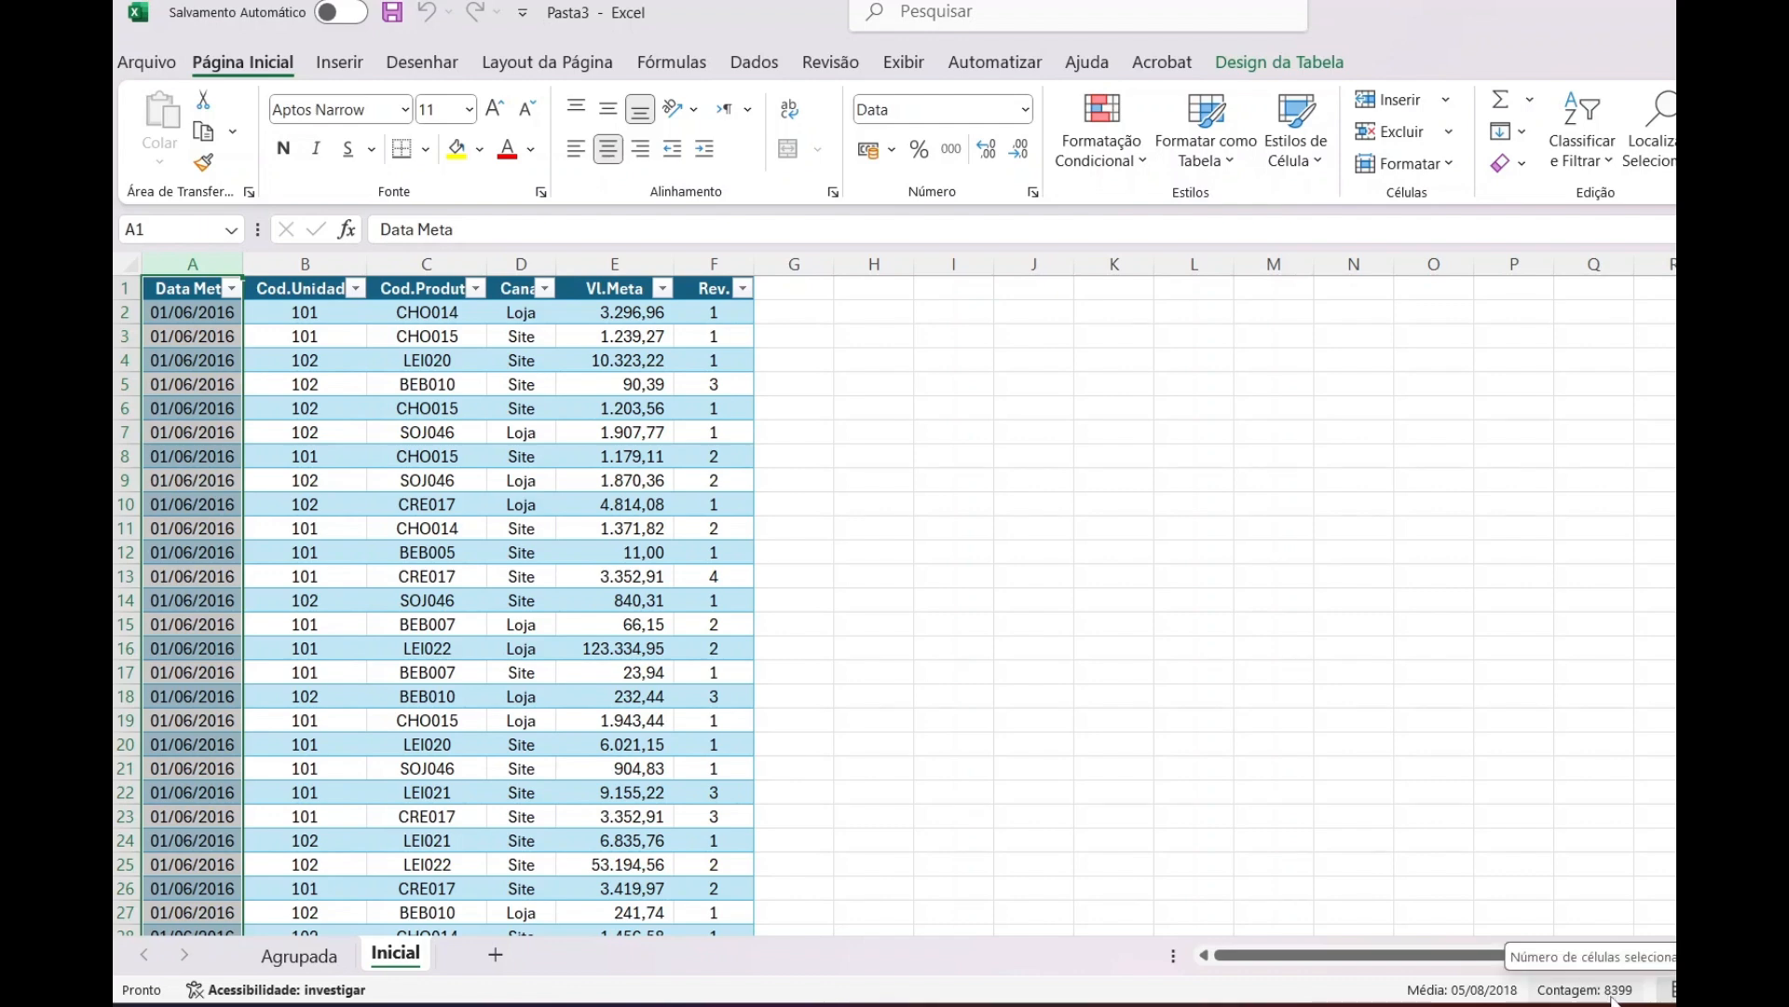
click(194, 503)
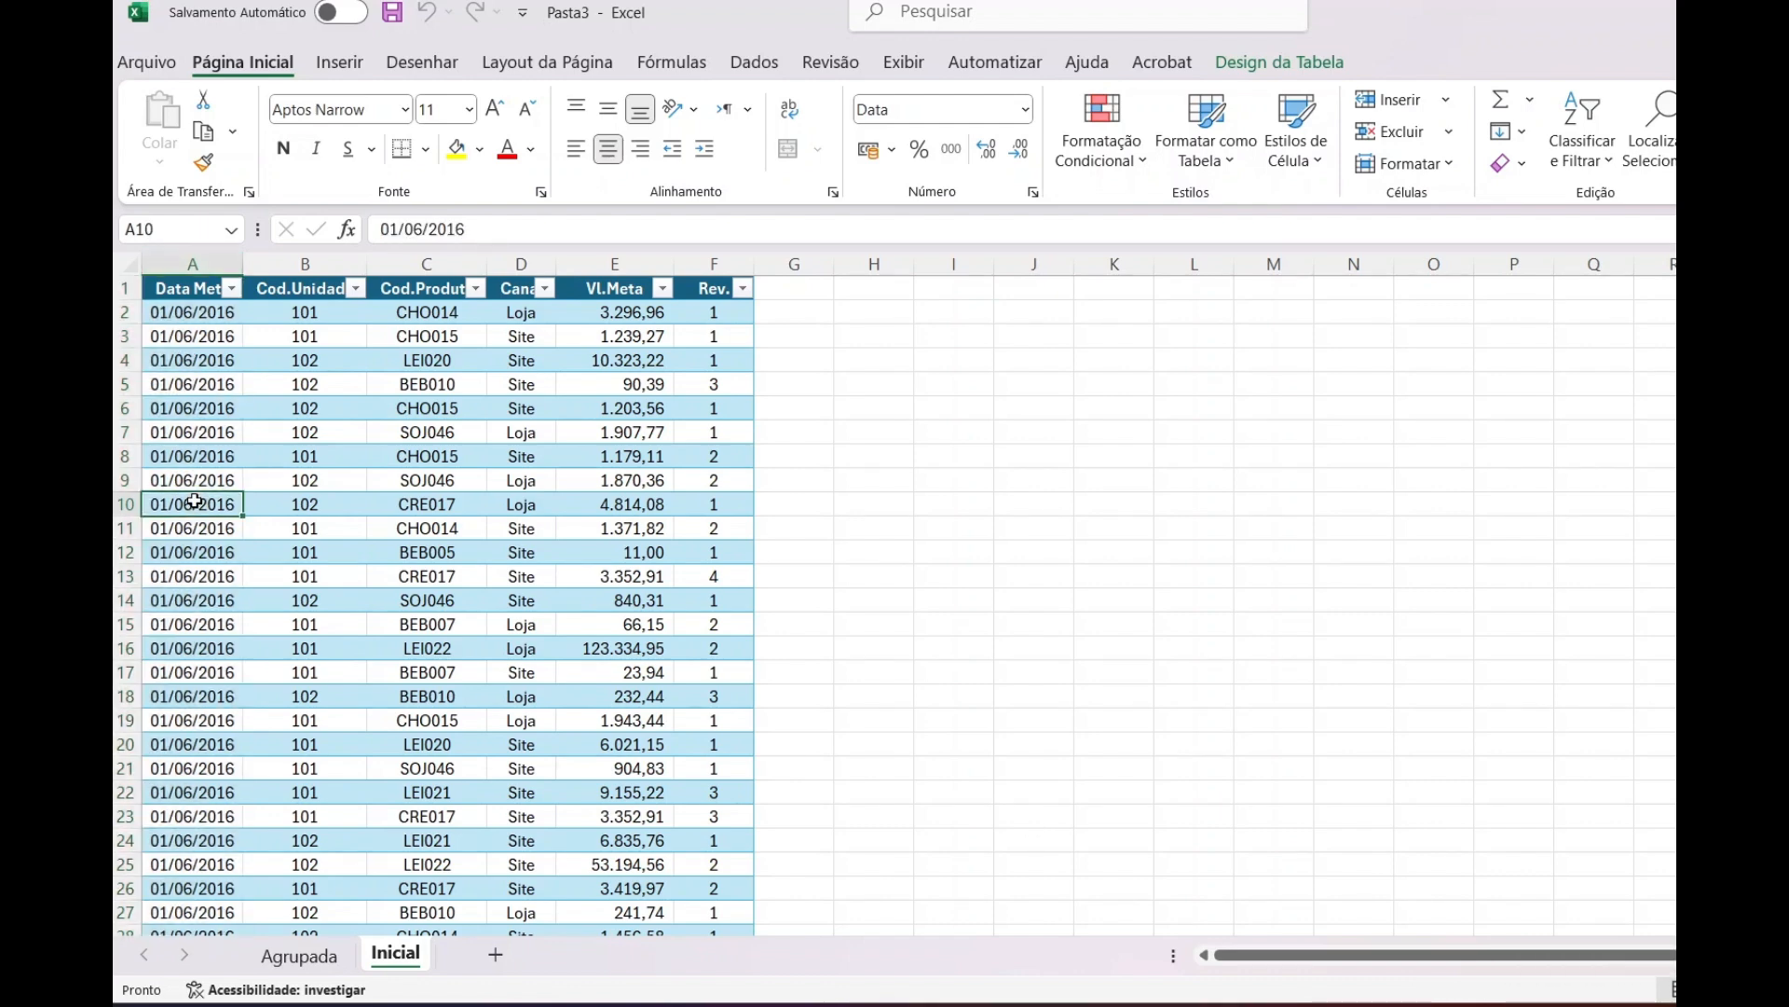
key(ctrl+Down)
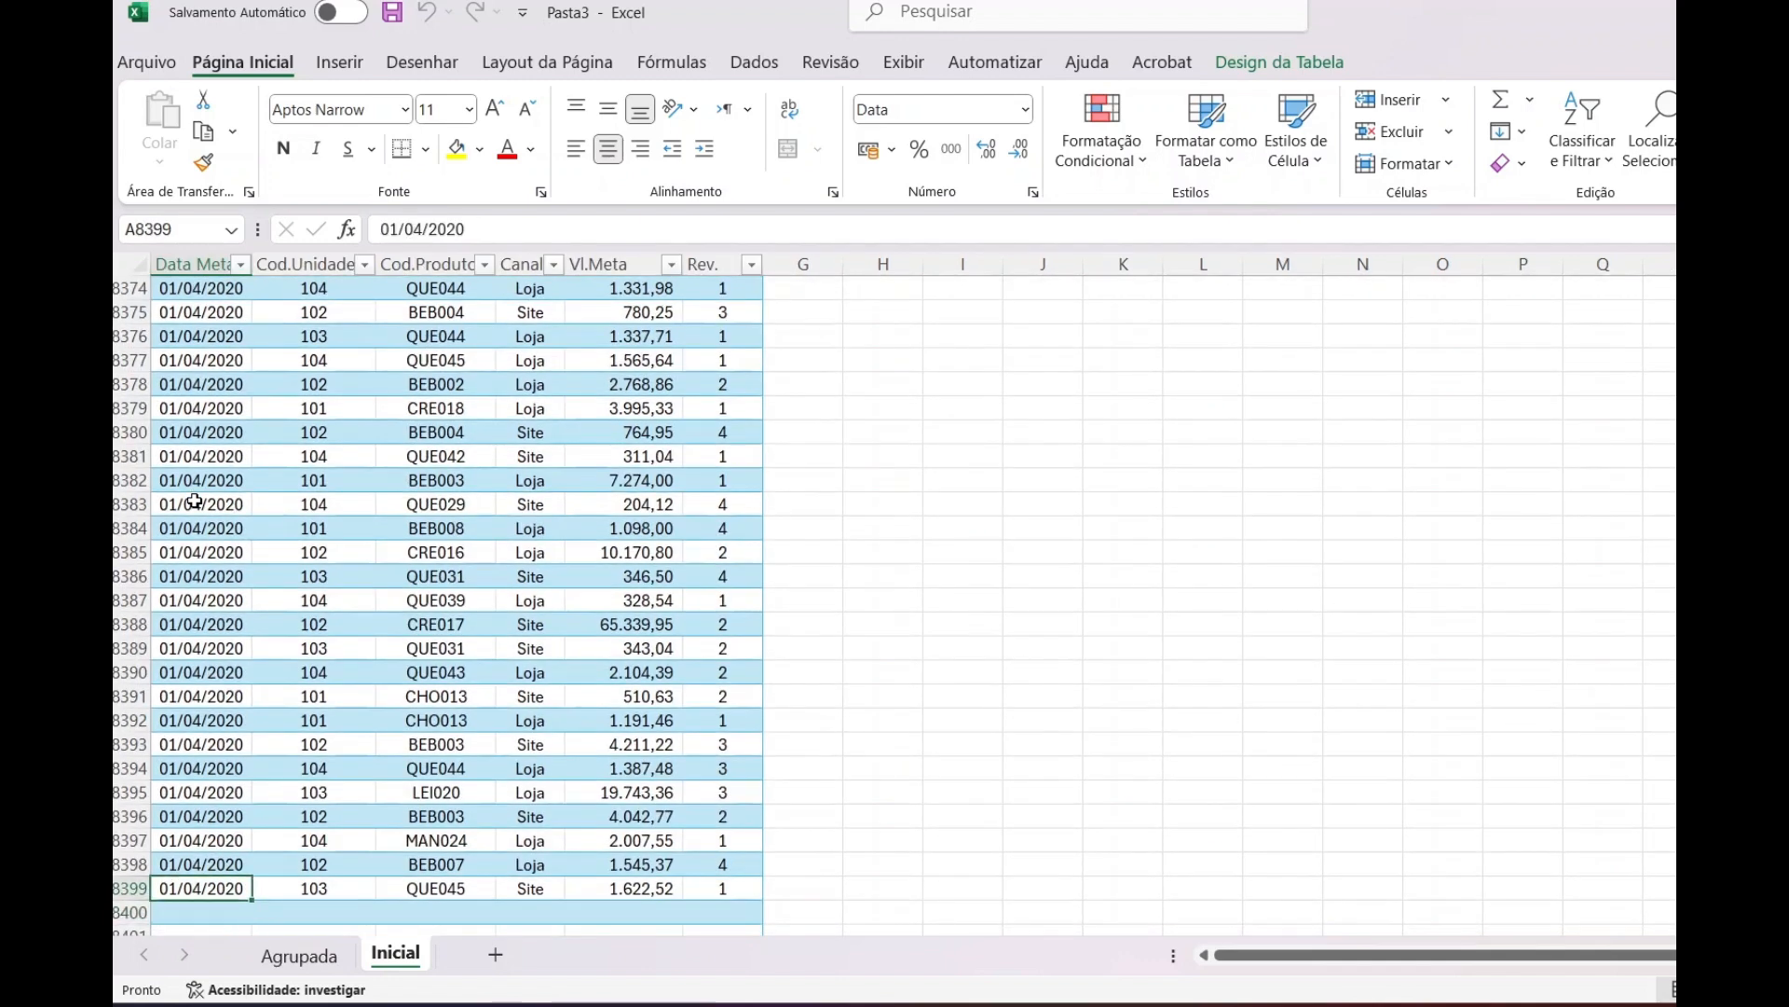
key(Right)
key(ctrl+Up)
key(Left)
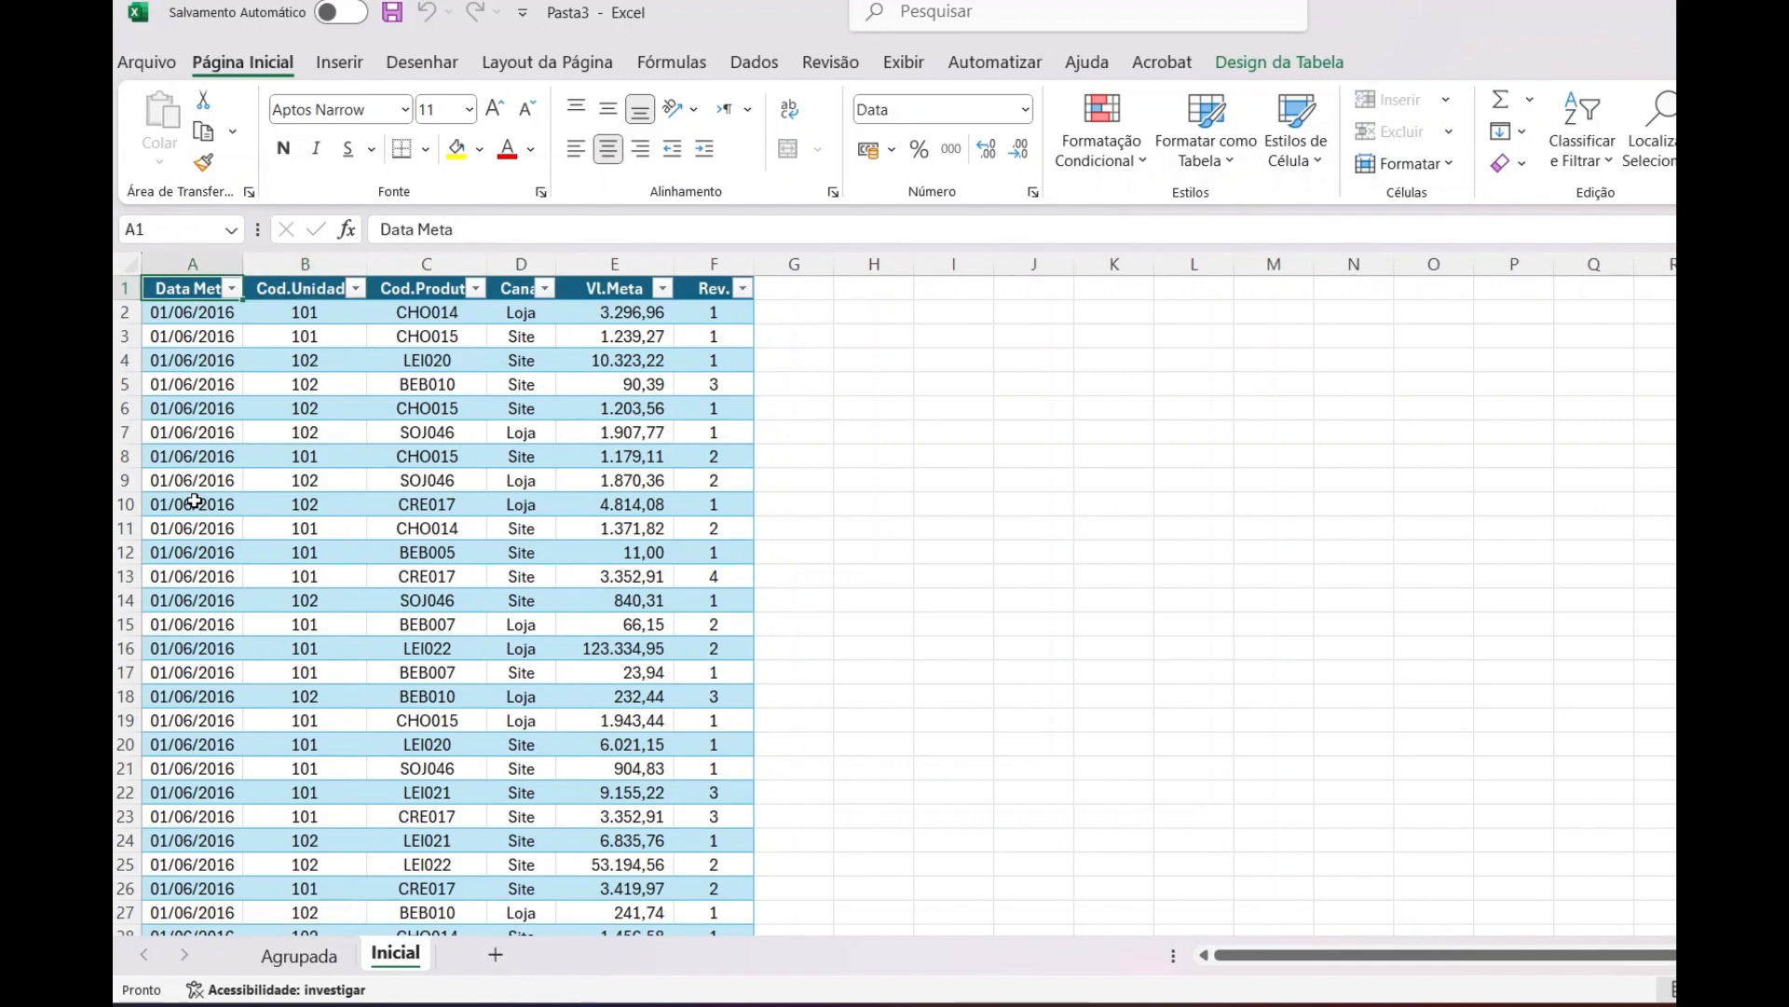
Check how many rows and which columns the grouped table on the Agrupada sheet has
click(304, 958)
click(201, 526)
key(ctrl+Down)
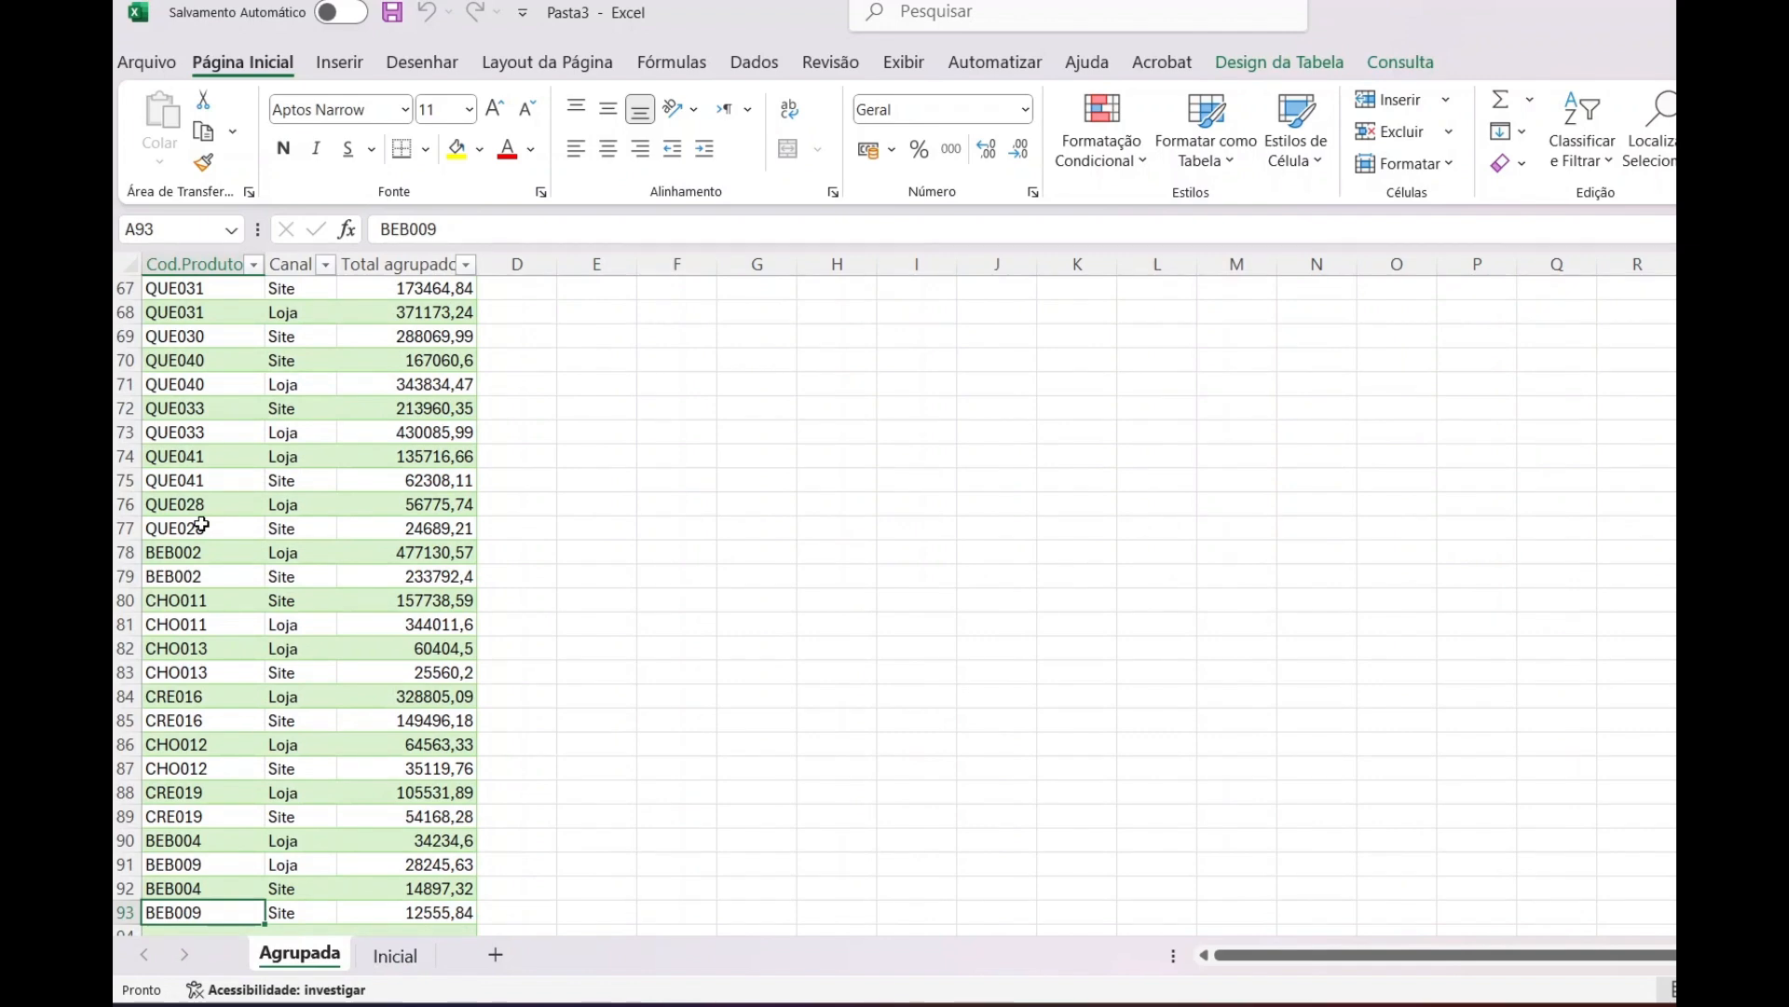
drag(207, 269, 417, 282)
click(250, 344)
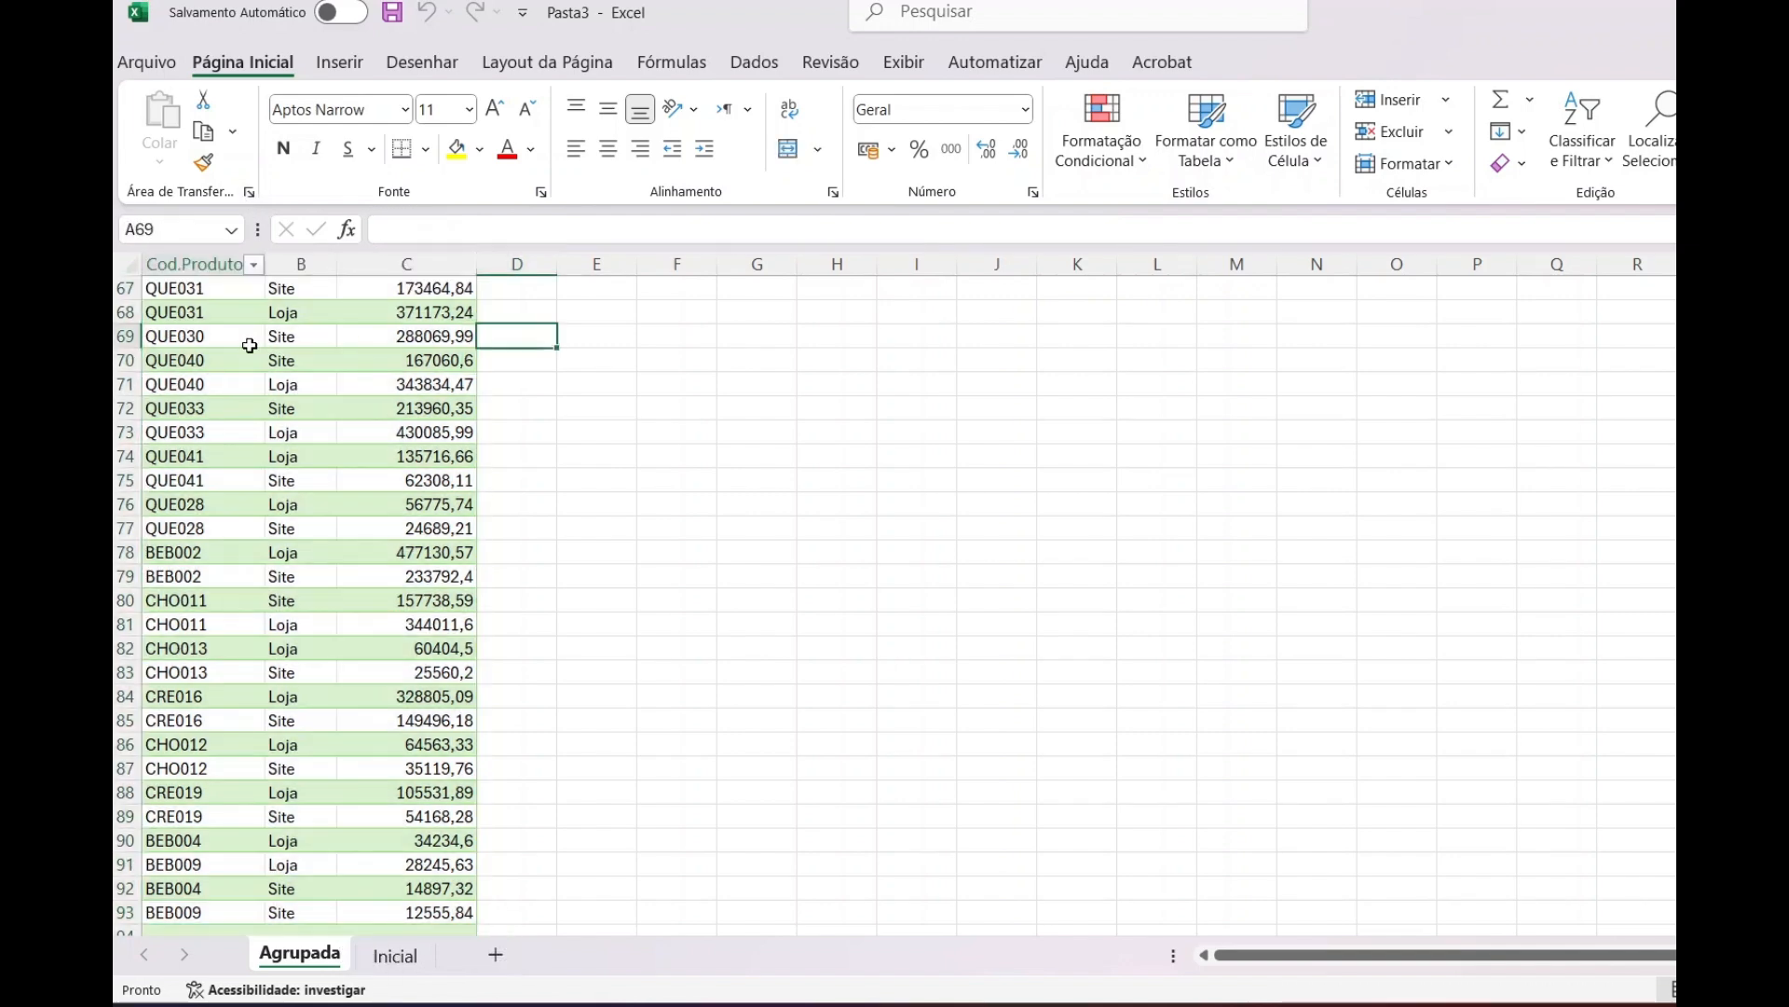
key(ctrl+Home)
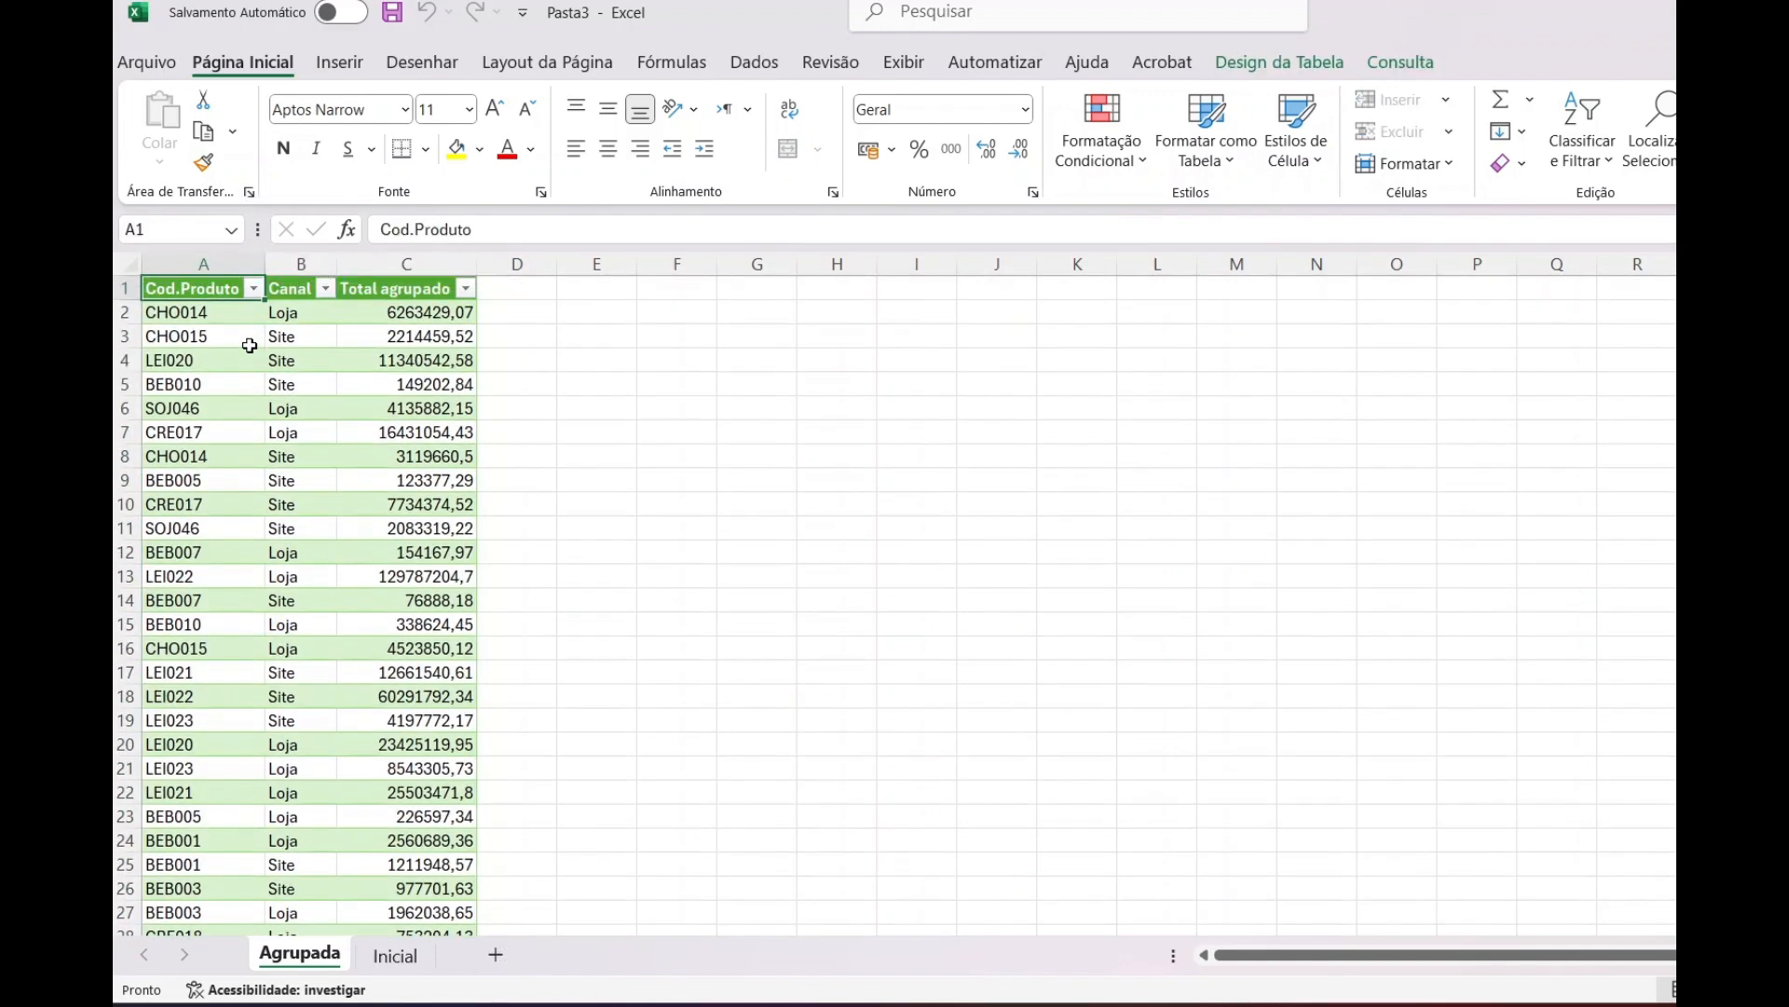
key(shift+Right)
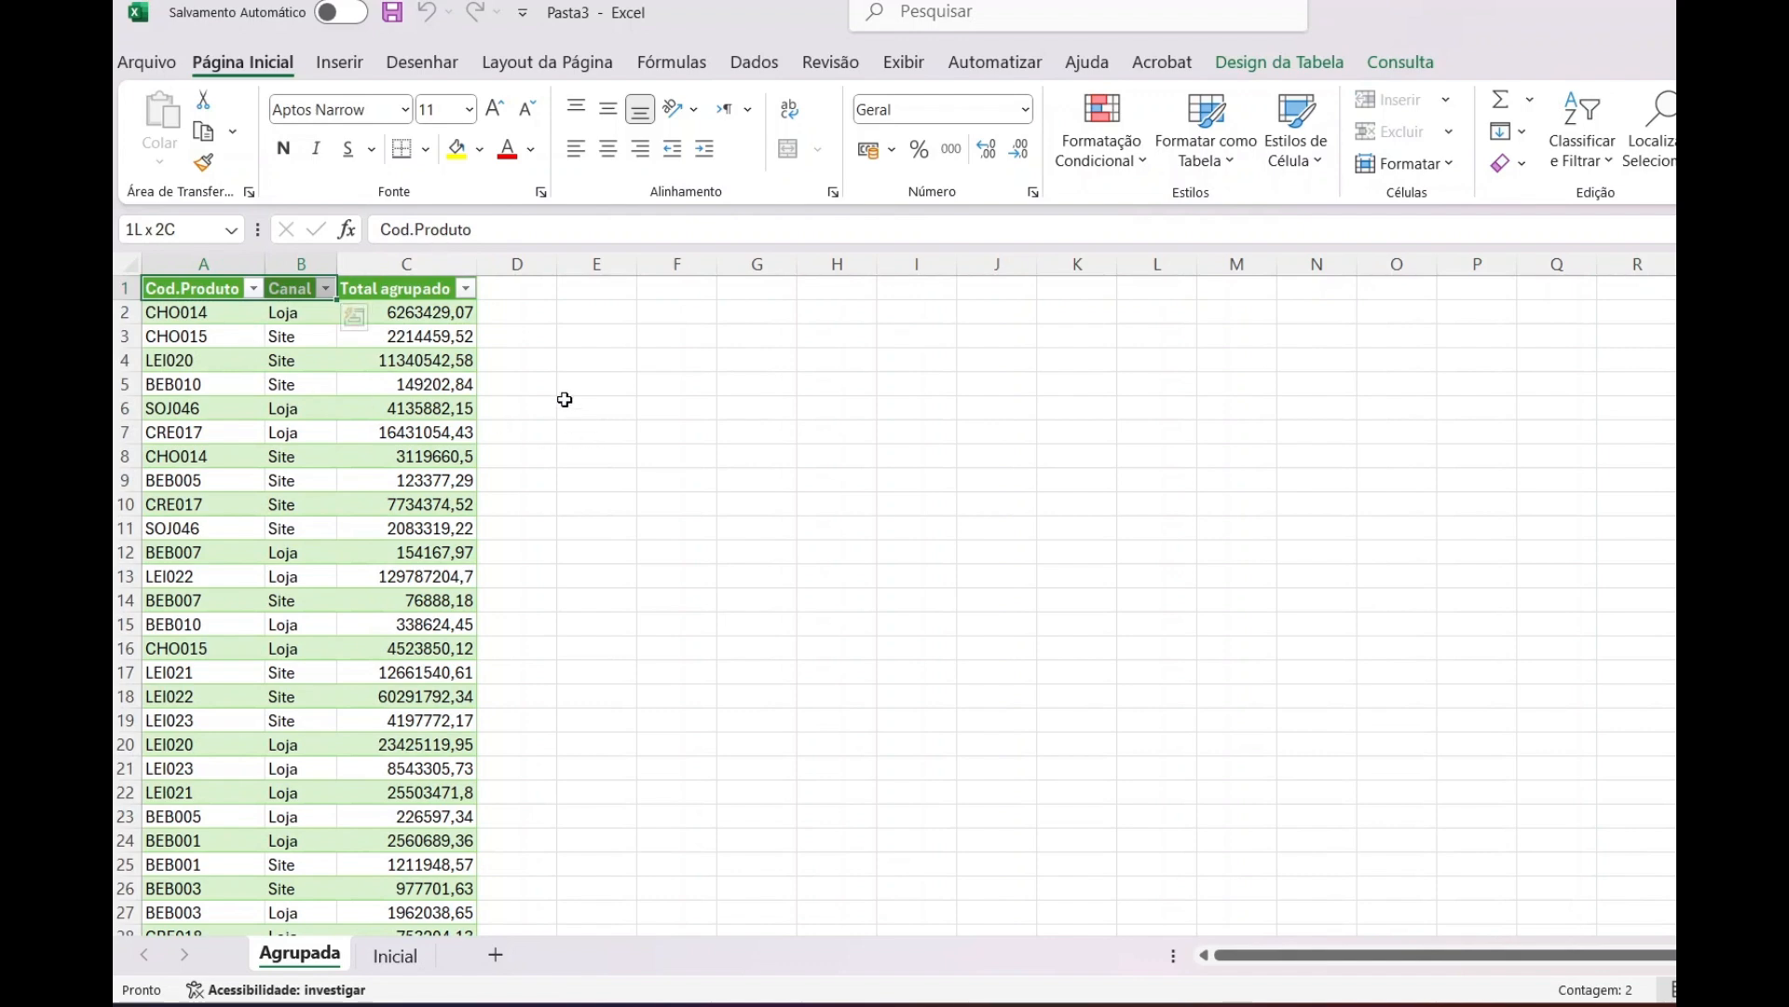
click(564, 400)
Create a pivot table on a new worksheet from columns A to C of the Agrupada sheet, summing Total agrupado by Canal
drag(199, 265, 470, 297)
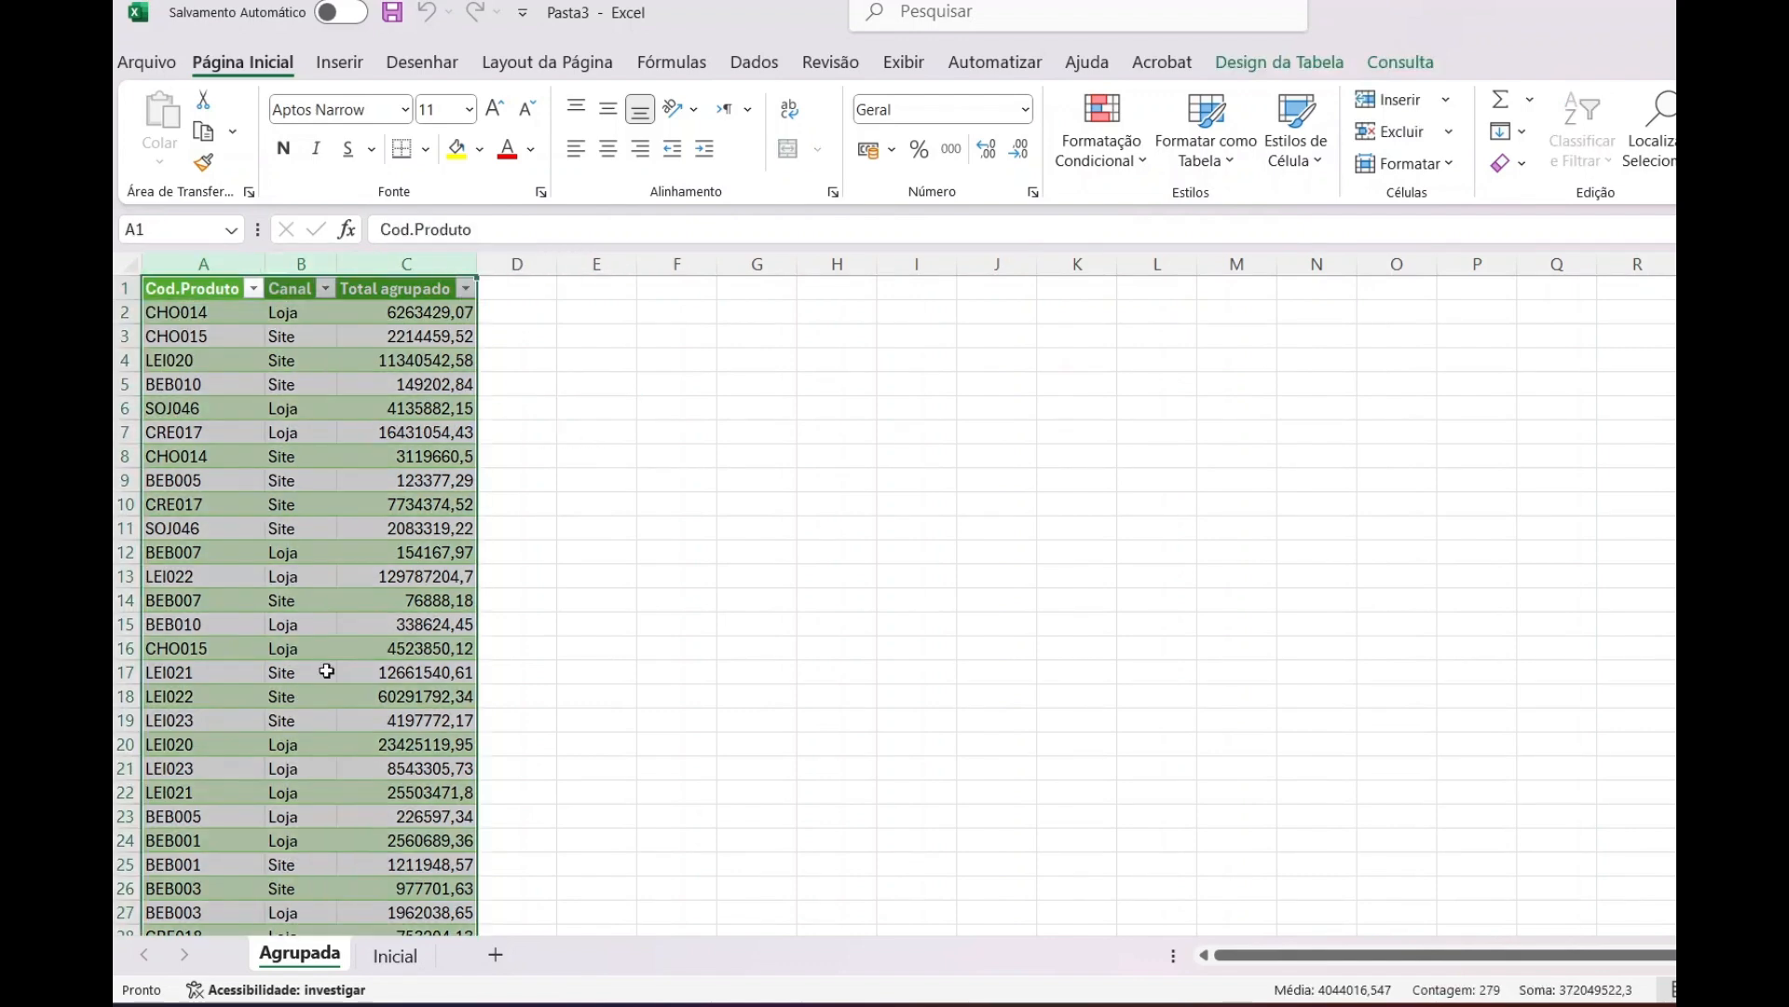
click(340, 63)
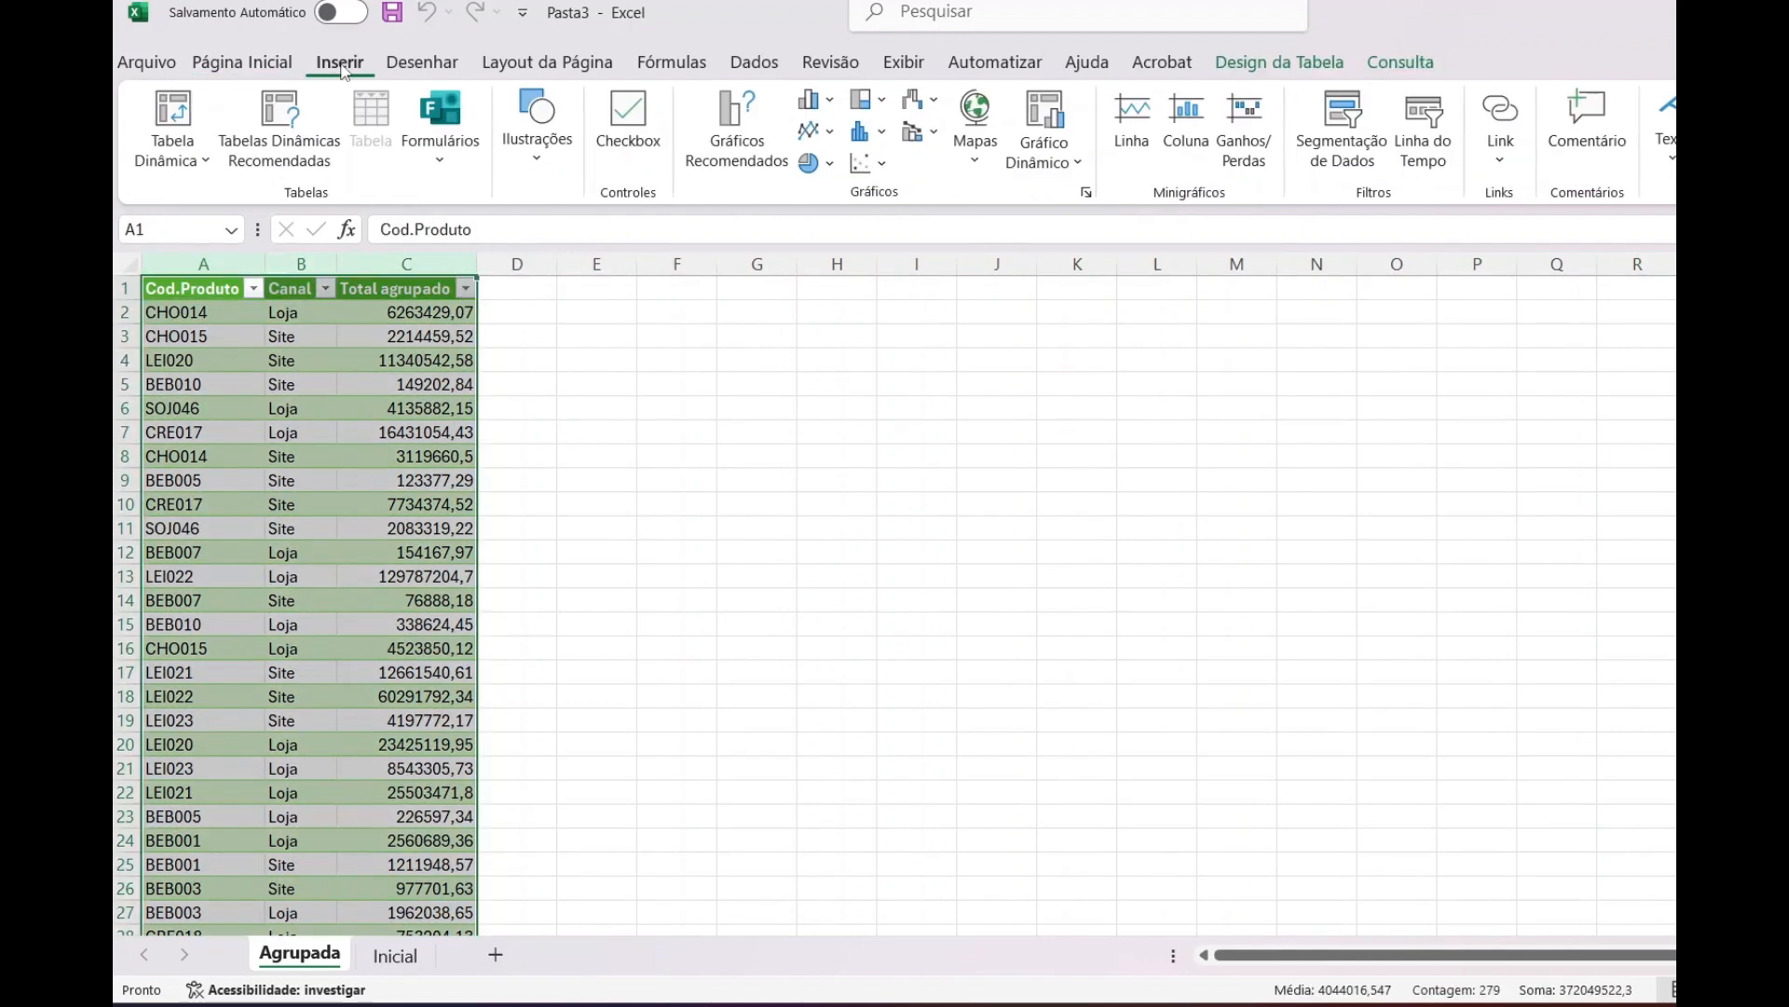
click(177, 135)
click(719, 643)
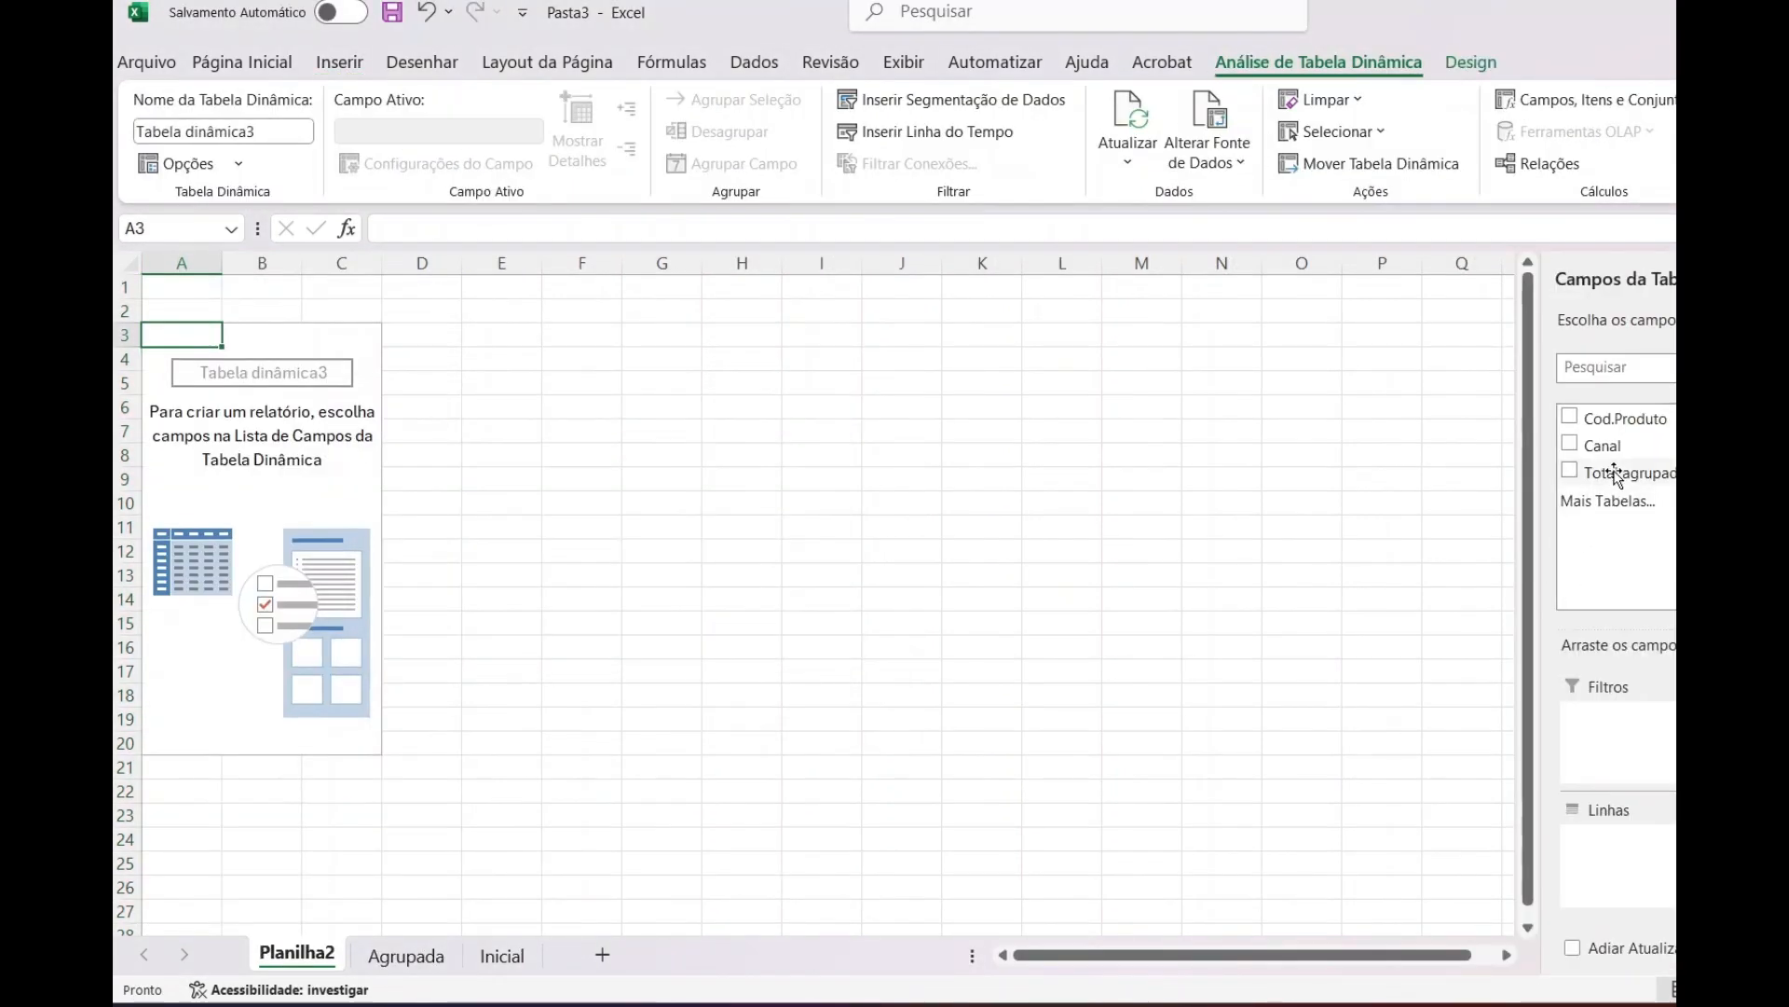
click(1626, 474)
click(1628, 448)
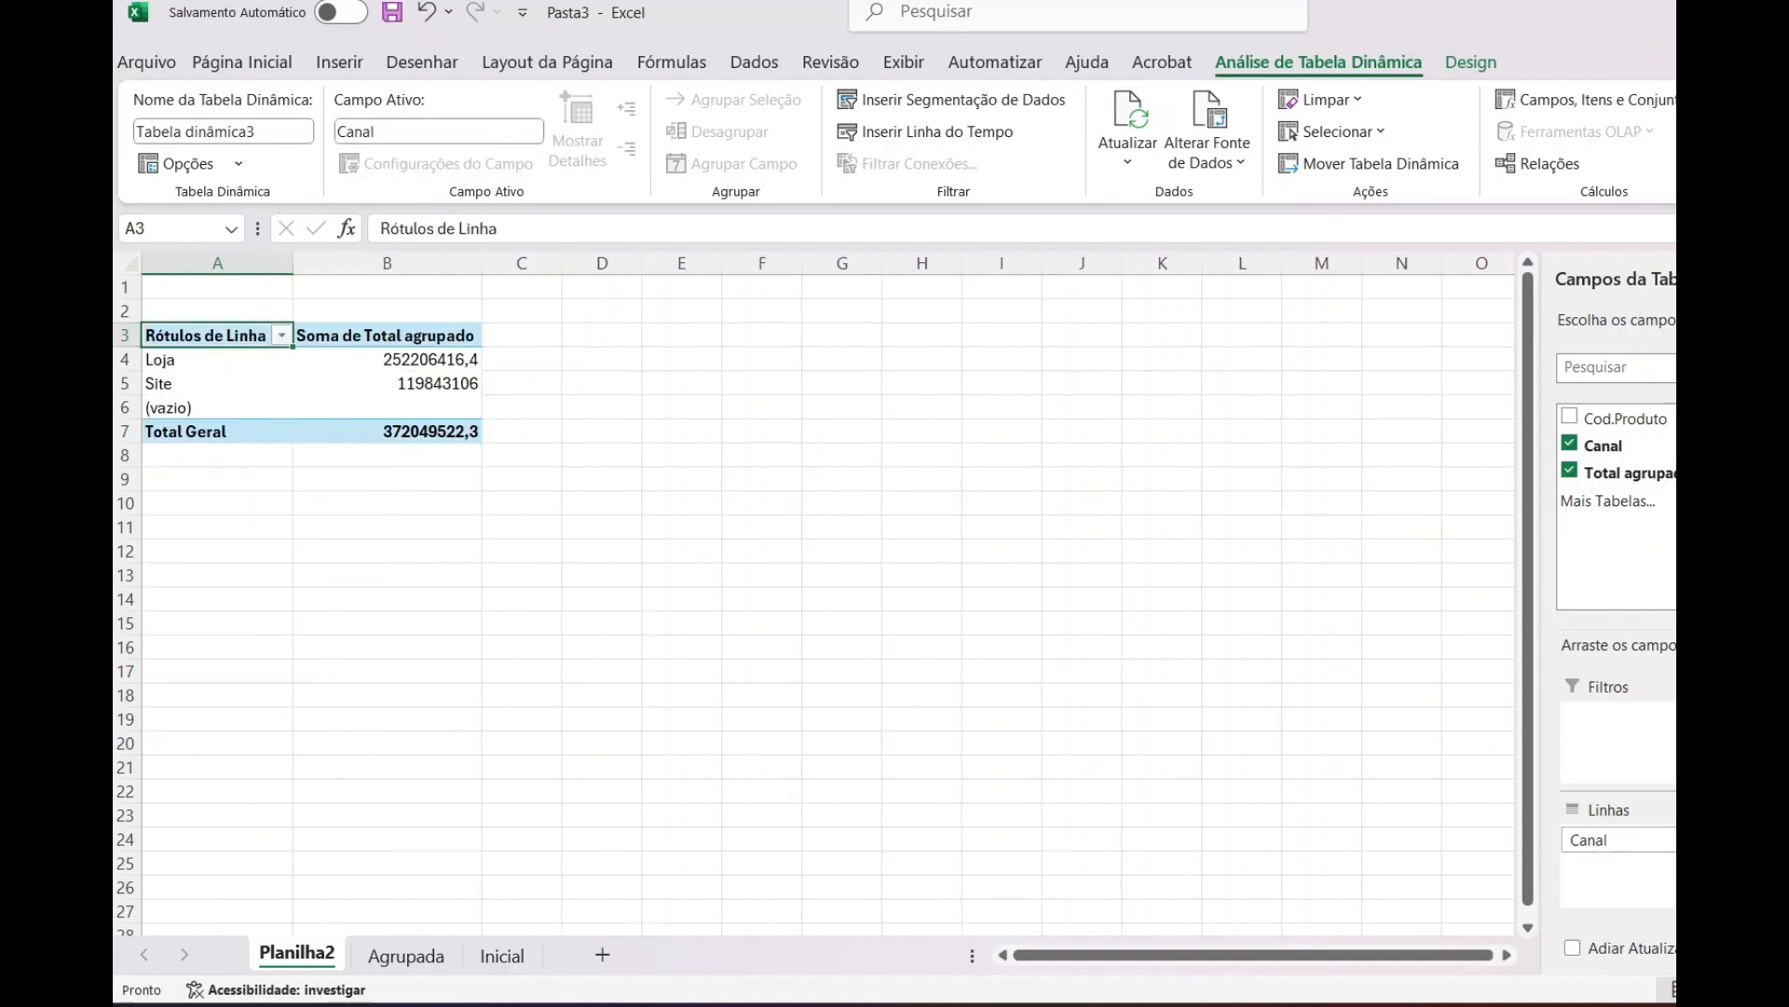
Apply the custom number format #.##0 to the pivot table's Soma de Total agrupado values
click(438, 646)
click(366, 456)
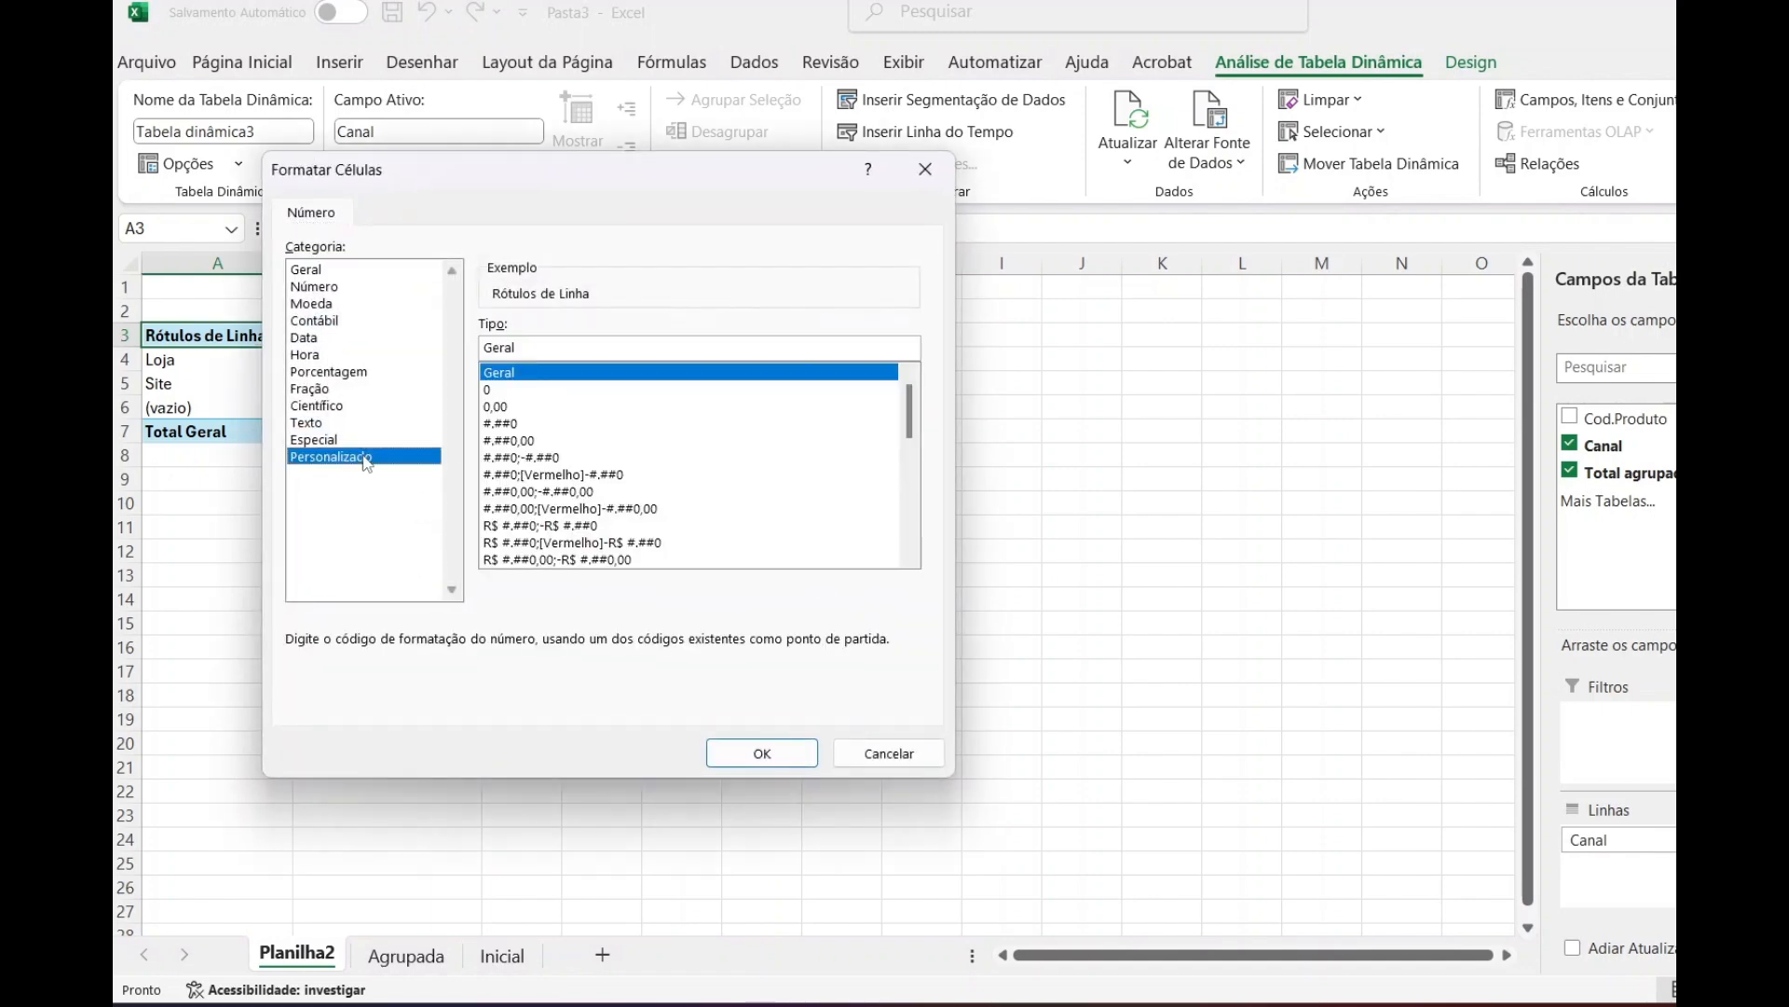
click(535, 425)
click(783, 752)
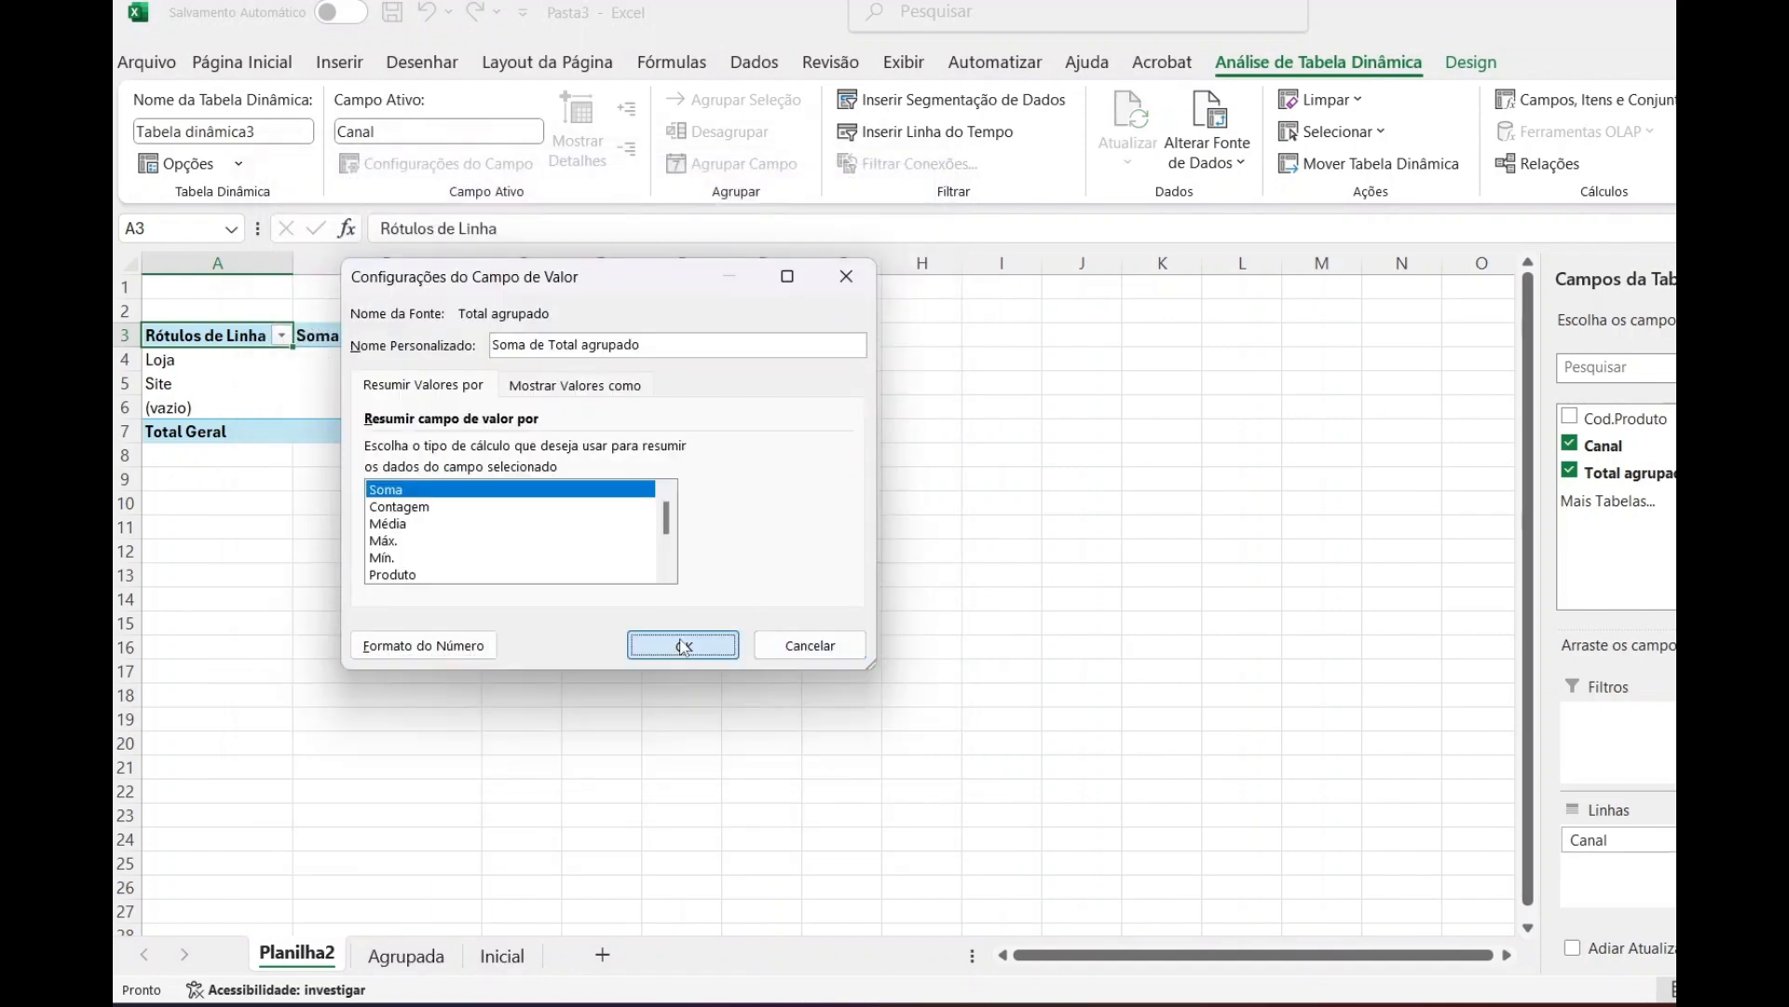
click(686, 641)
Exclude the (vazio) item from the pivot table and insert an empty column before column A
click(194, 407)
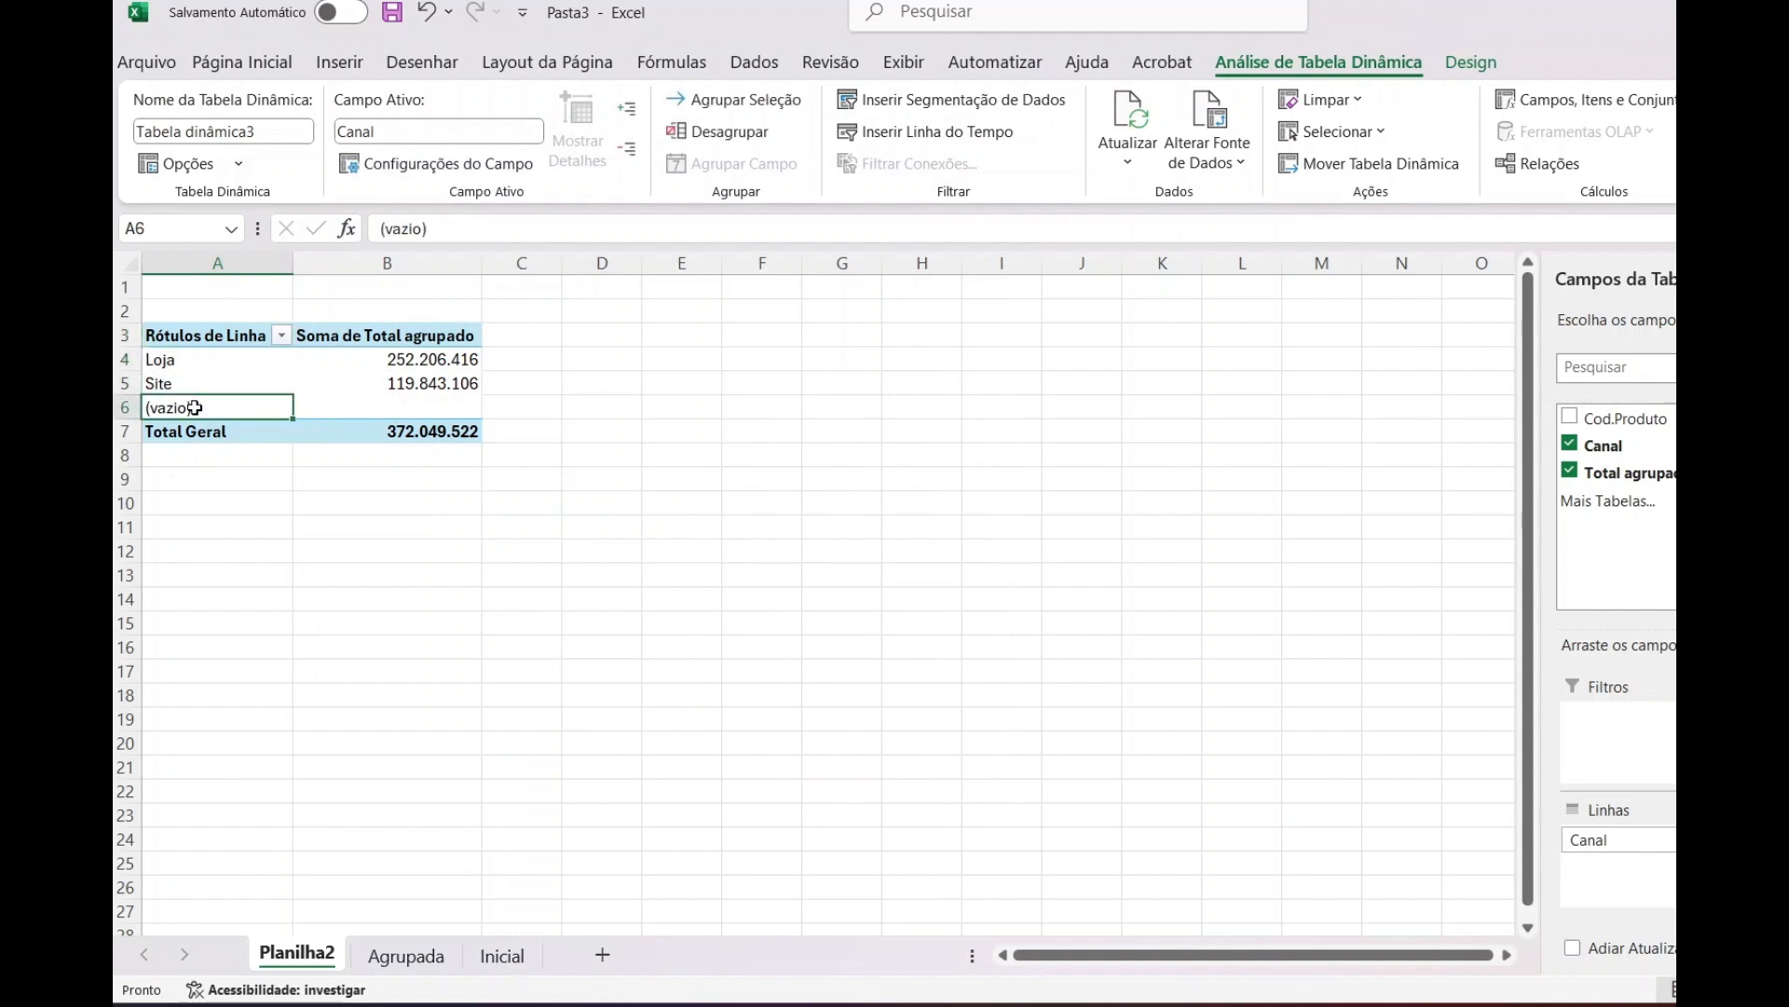
key(ctrl+minus)
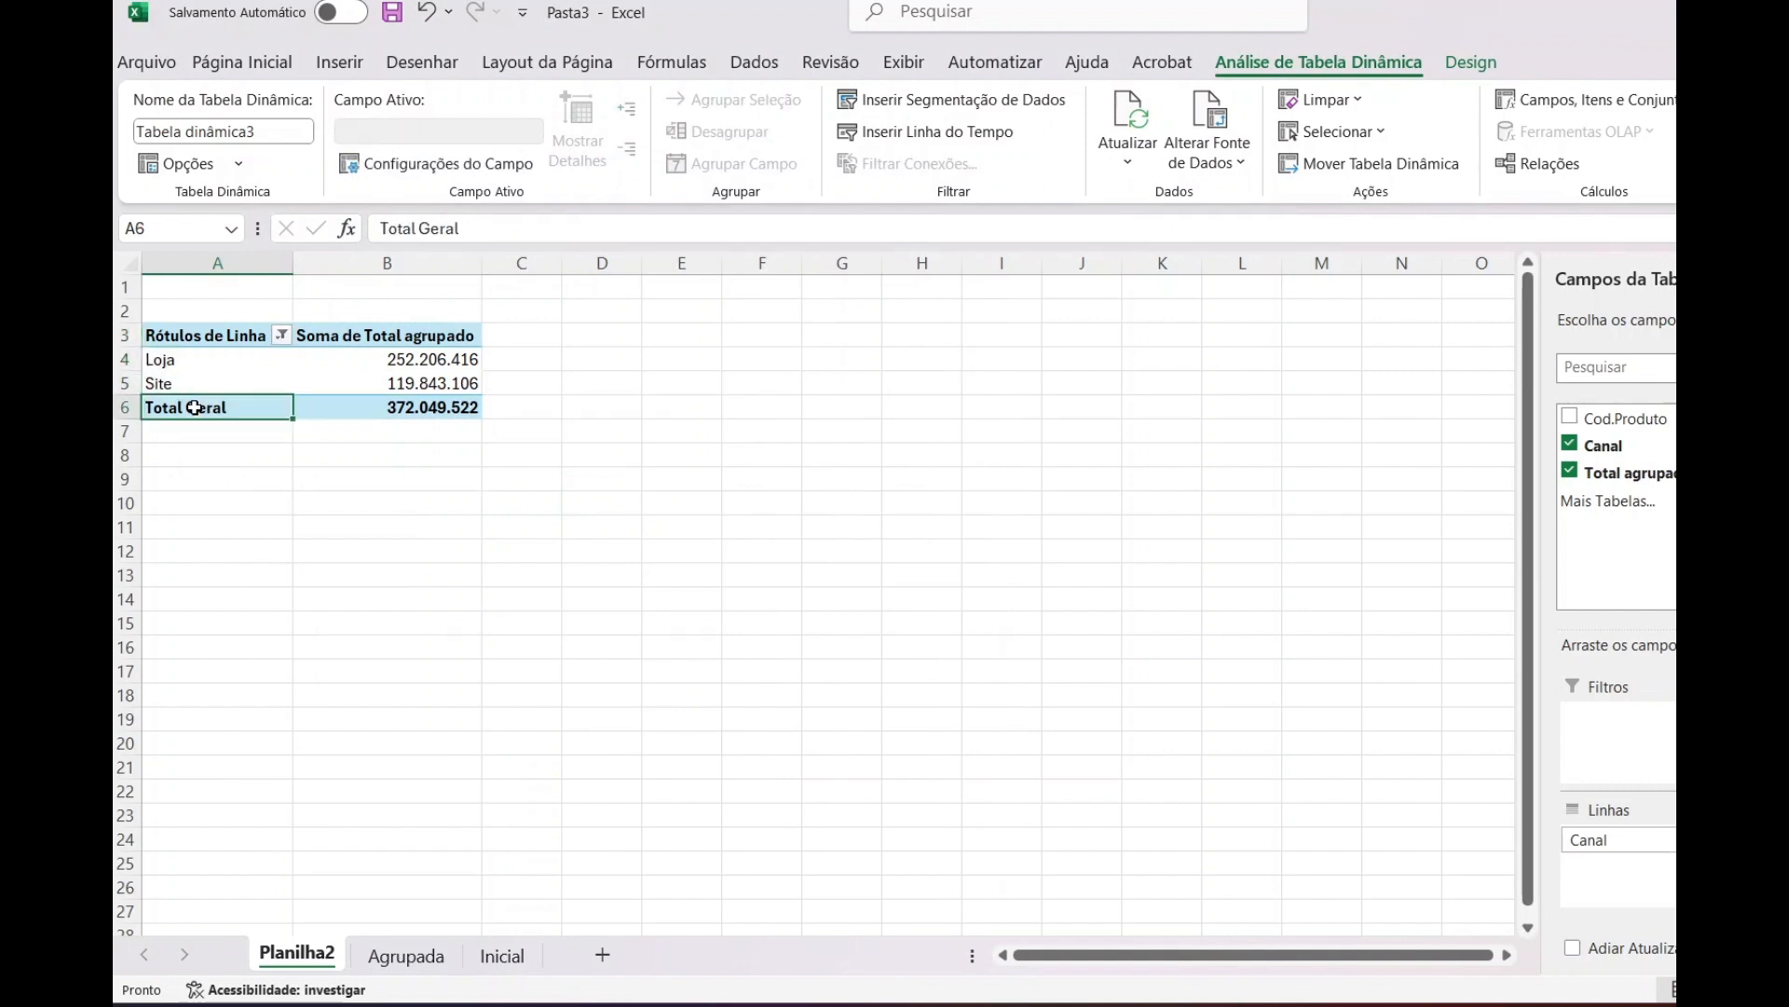
click(170, 263)
key(ctrl+plus)
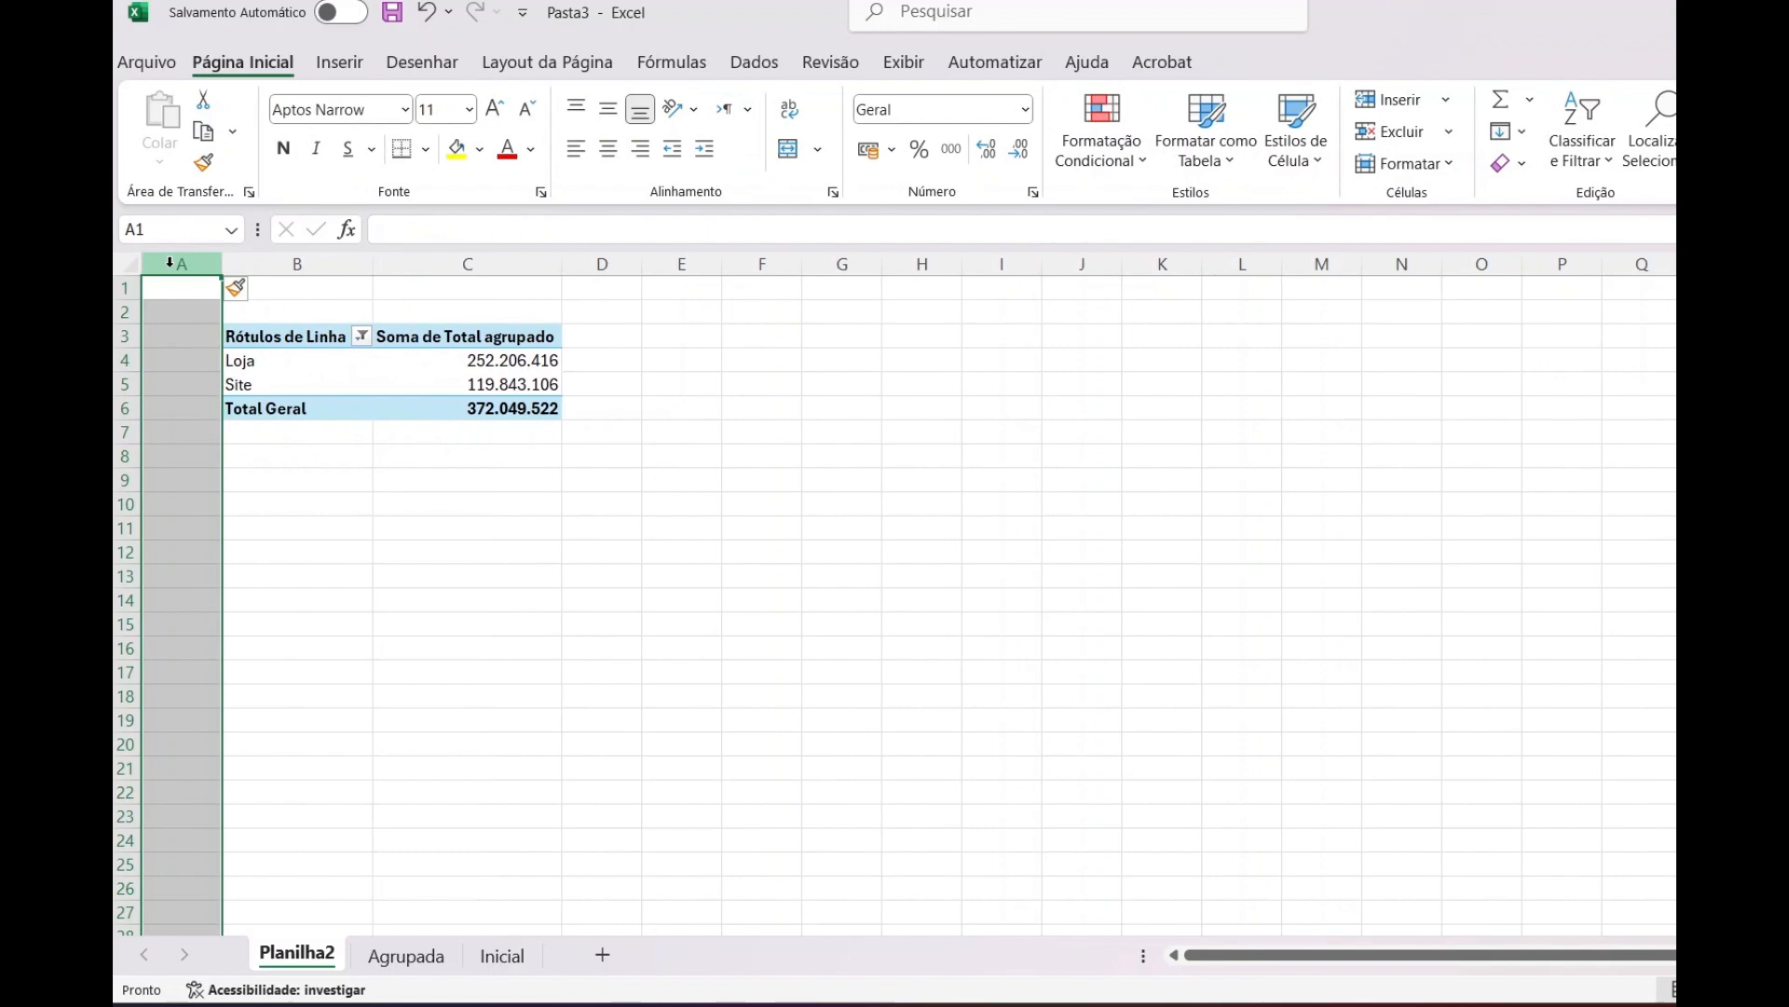
click(472, 583)
click(424, 384)
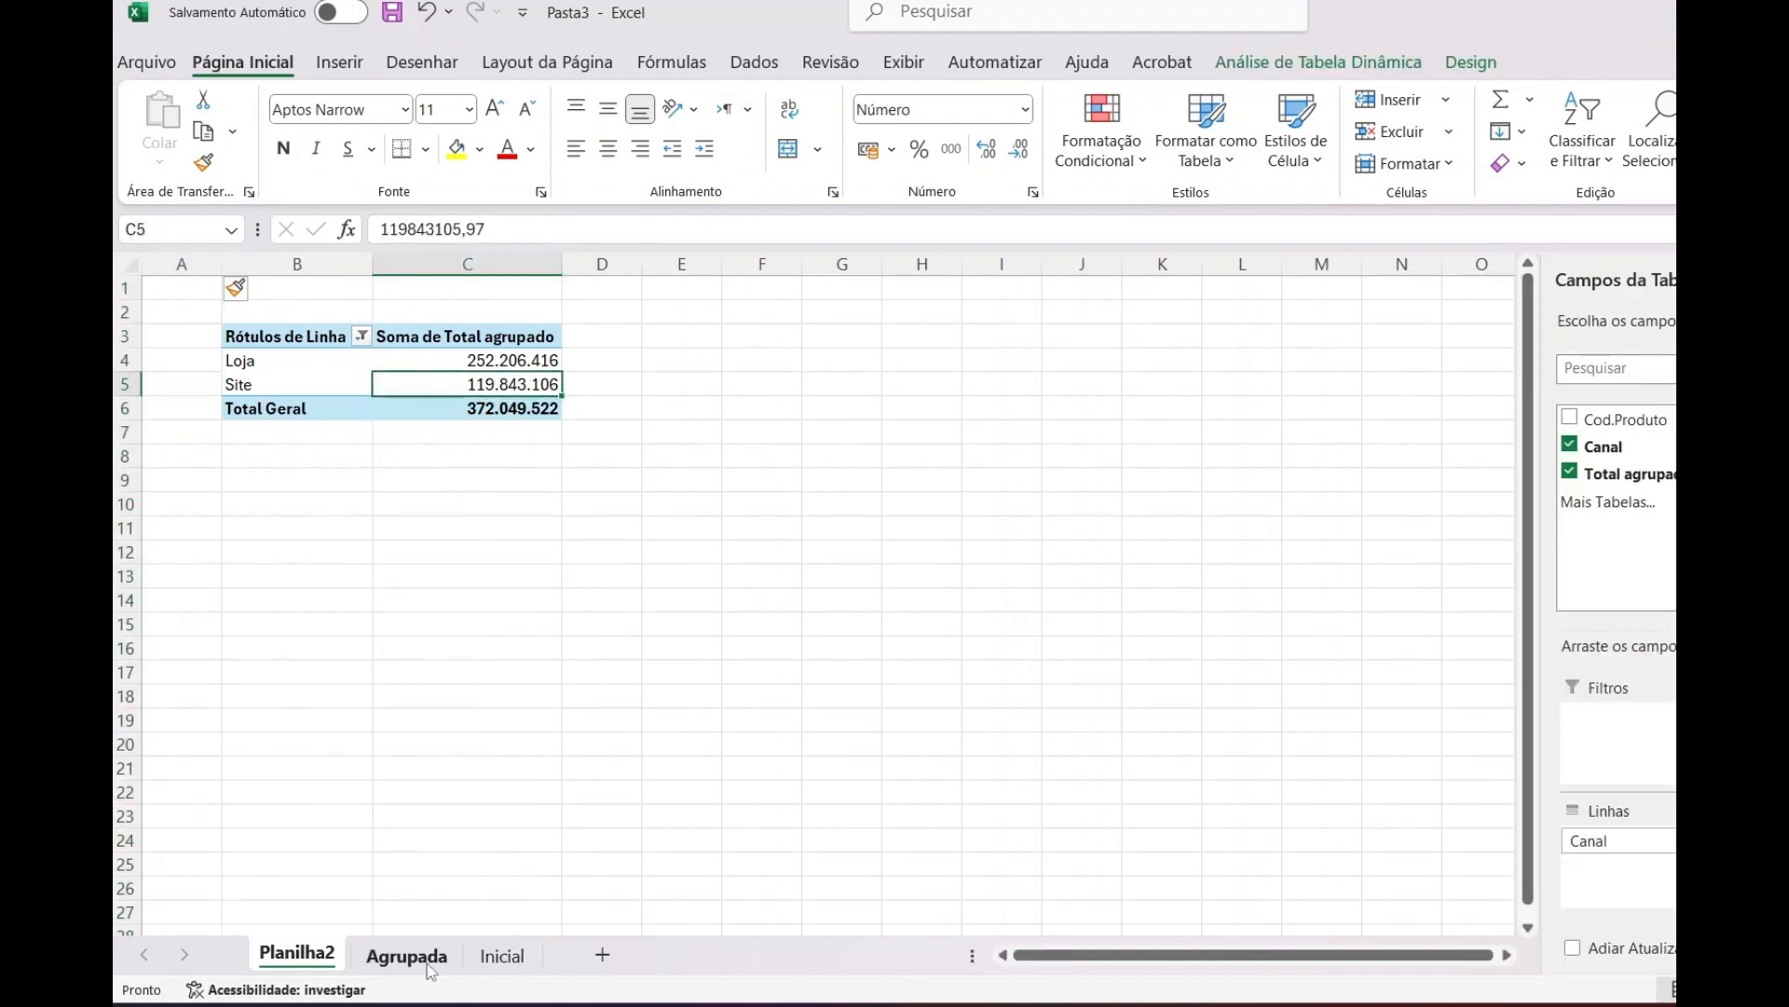
Create a second pivot table from columns A to F of the Inicial sheet, placed at cell B10 of Planilha2
click(501, 956)
drag(184, 264, 714, 264)
click(339, 62)
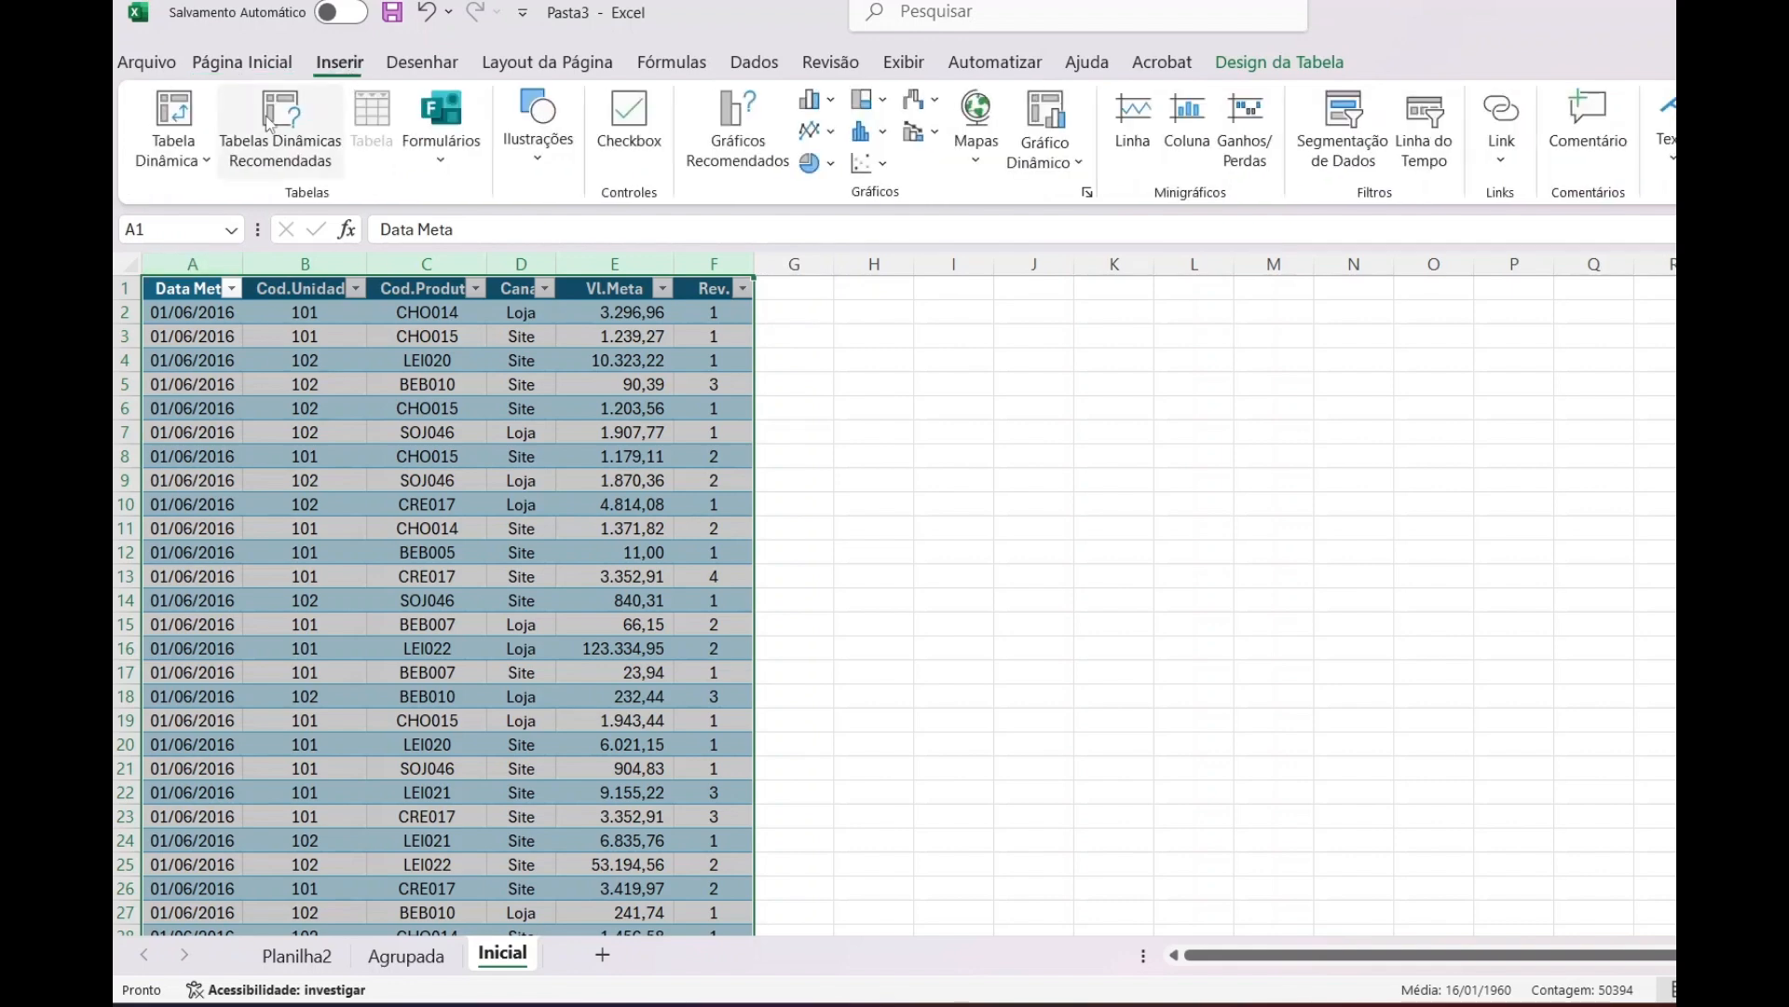
click(173, 117)
click(436, 520)
click(458, 548)
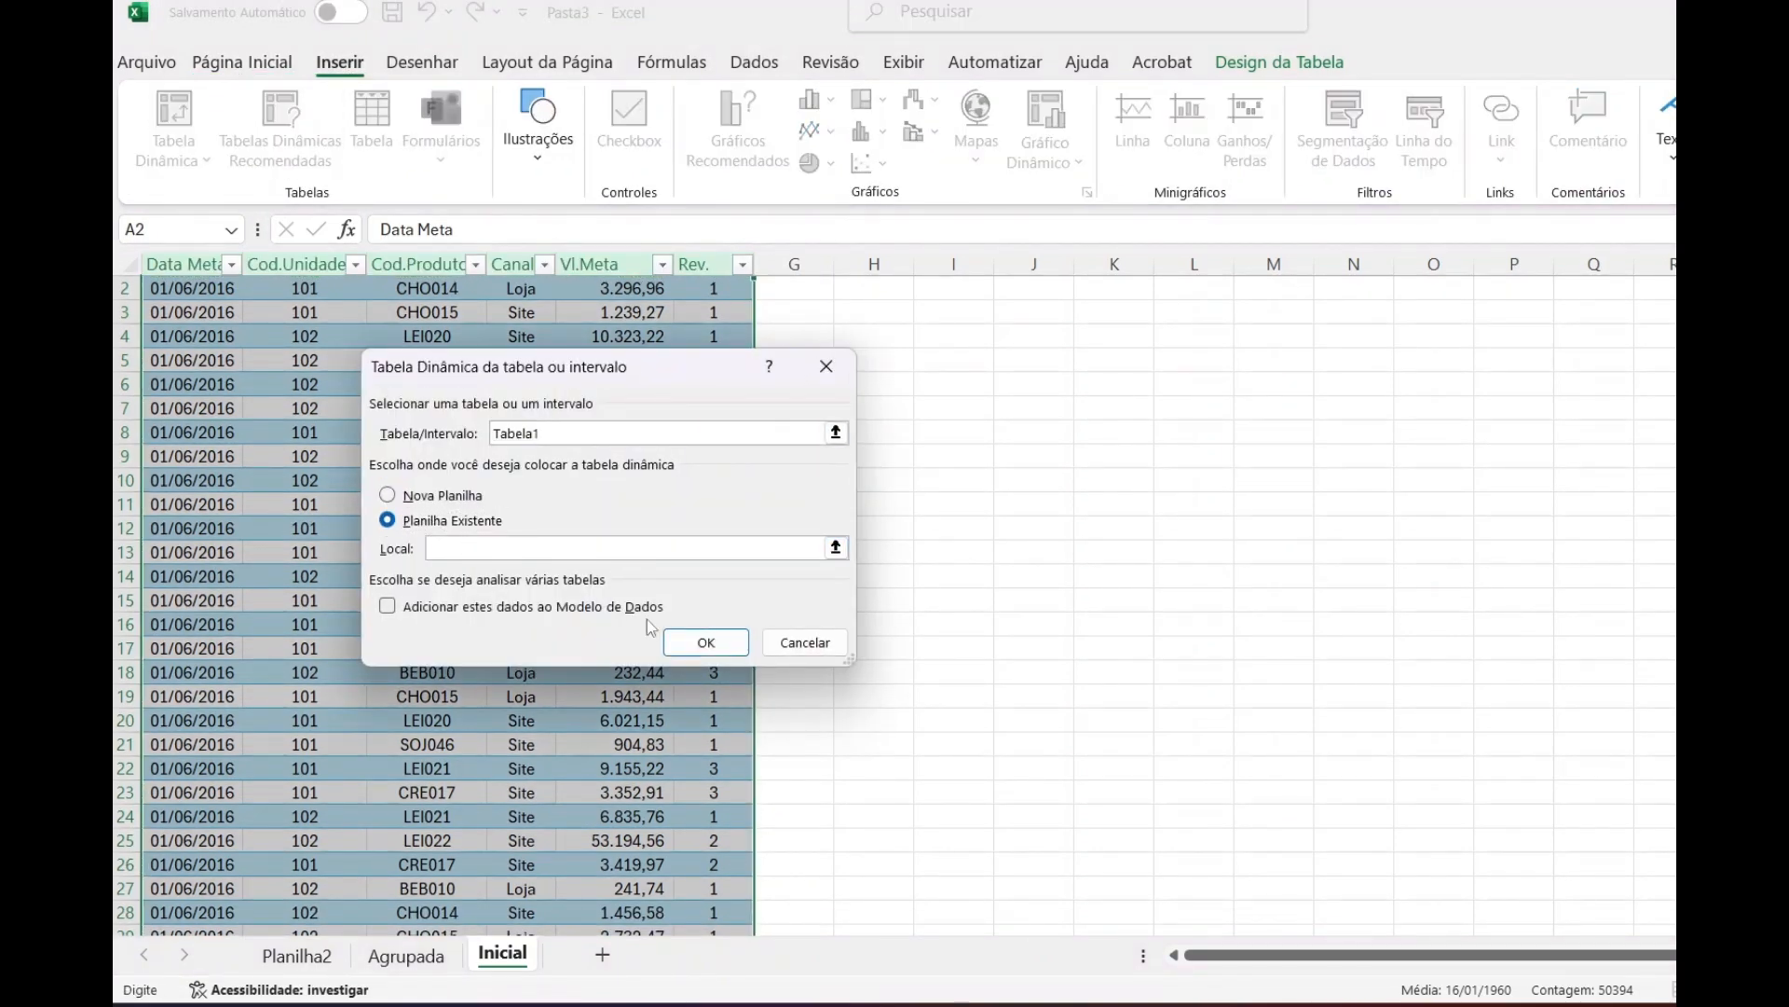
click(297, 955)
click(266, 503)
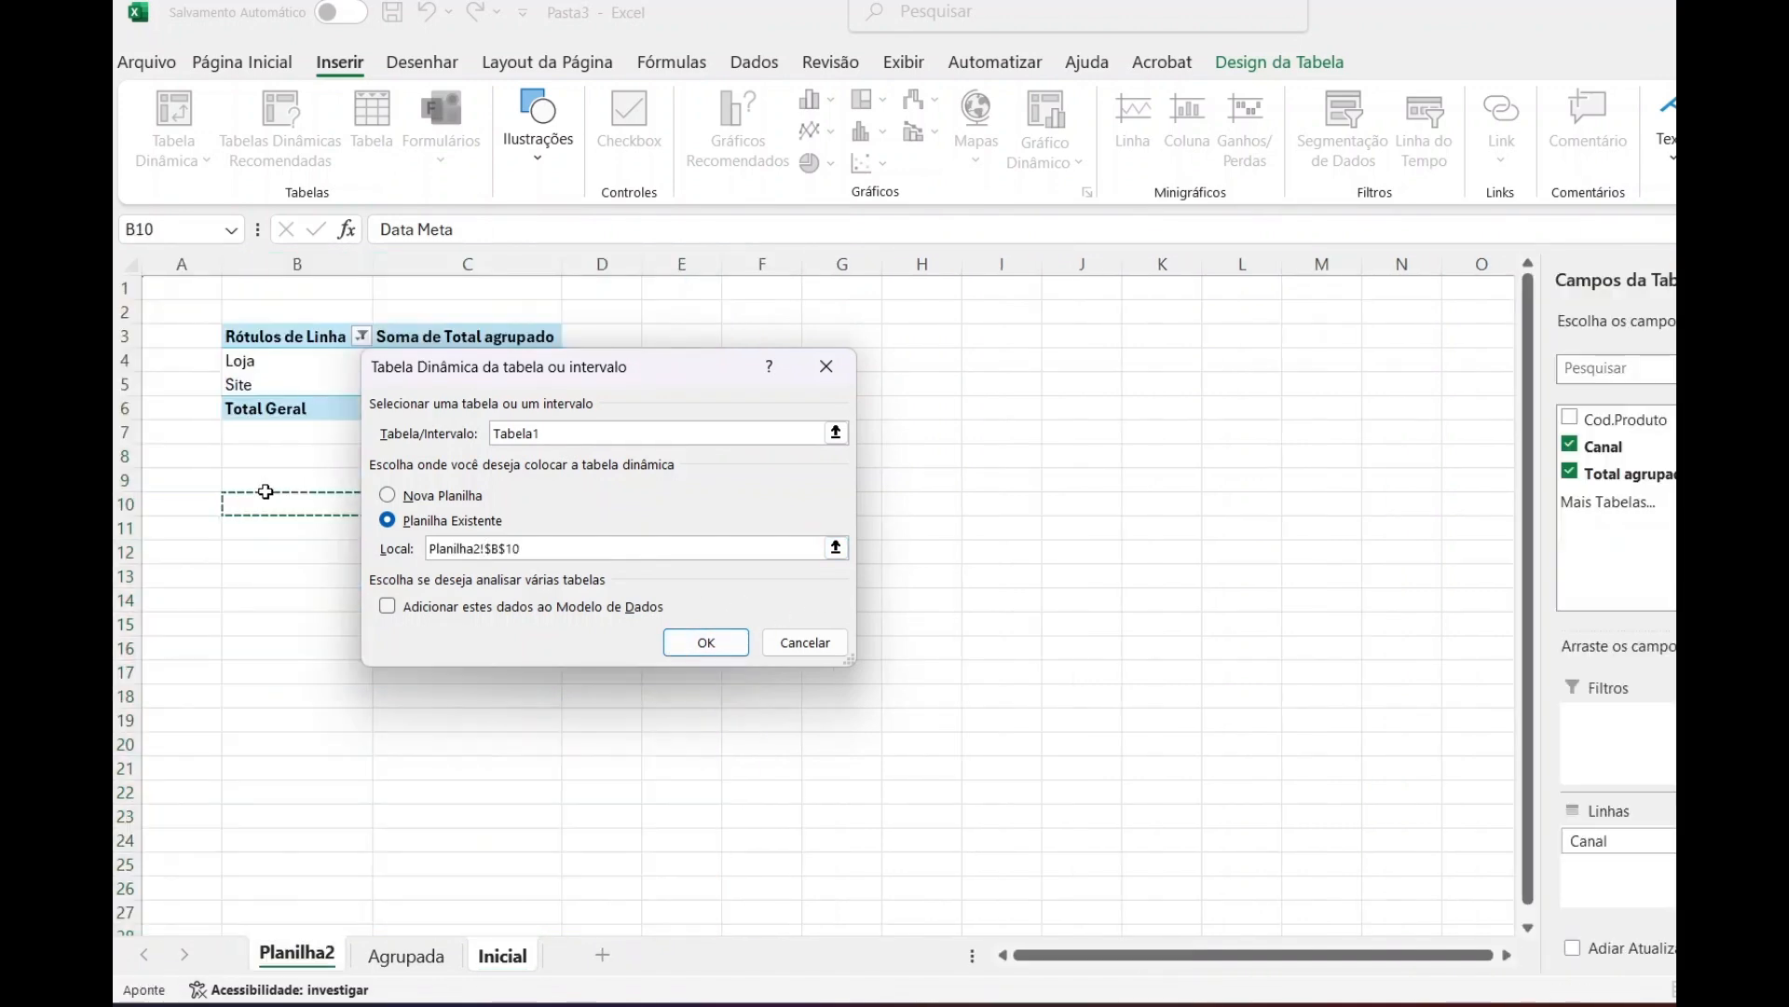
click(706, 642)
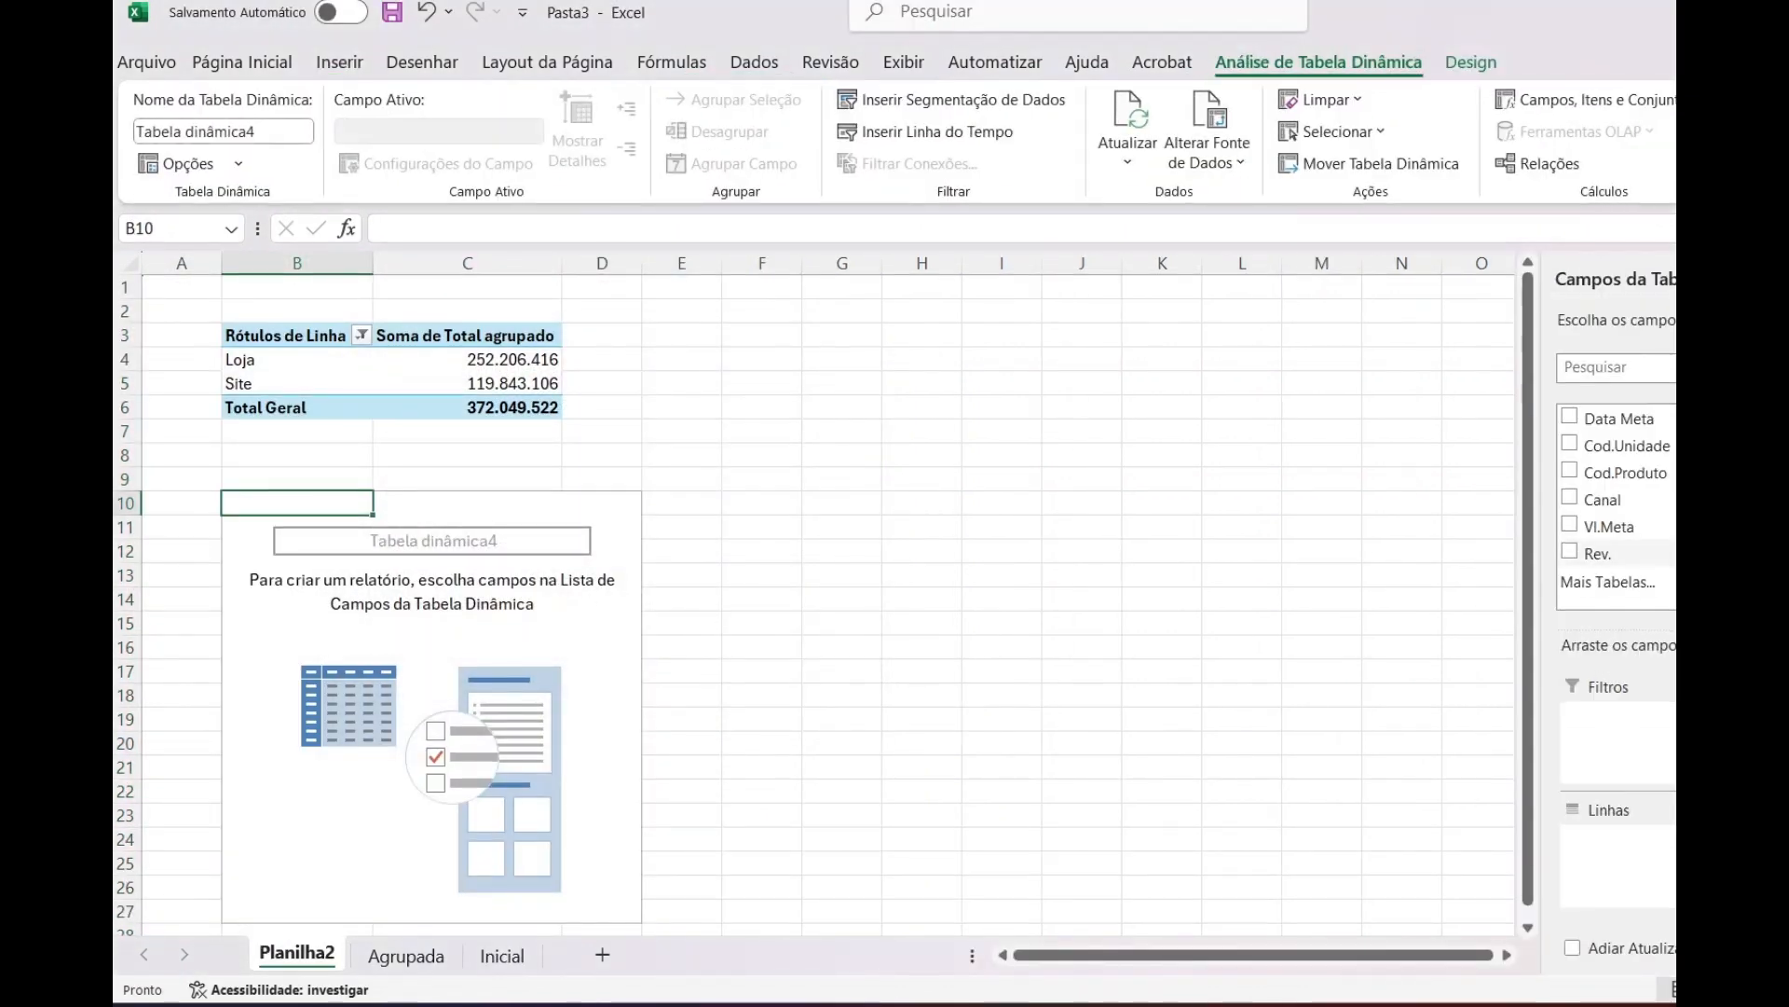
Add Vl.Meta as a summed value to the second pivot table and format it as #.##0
click(1613, 528)
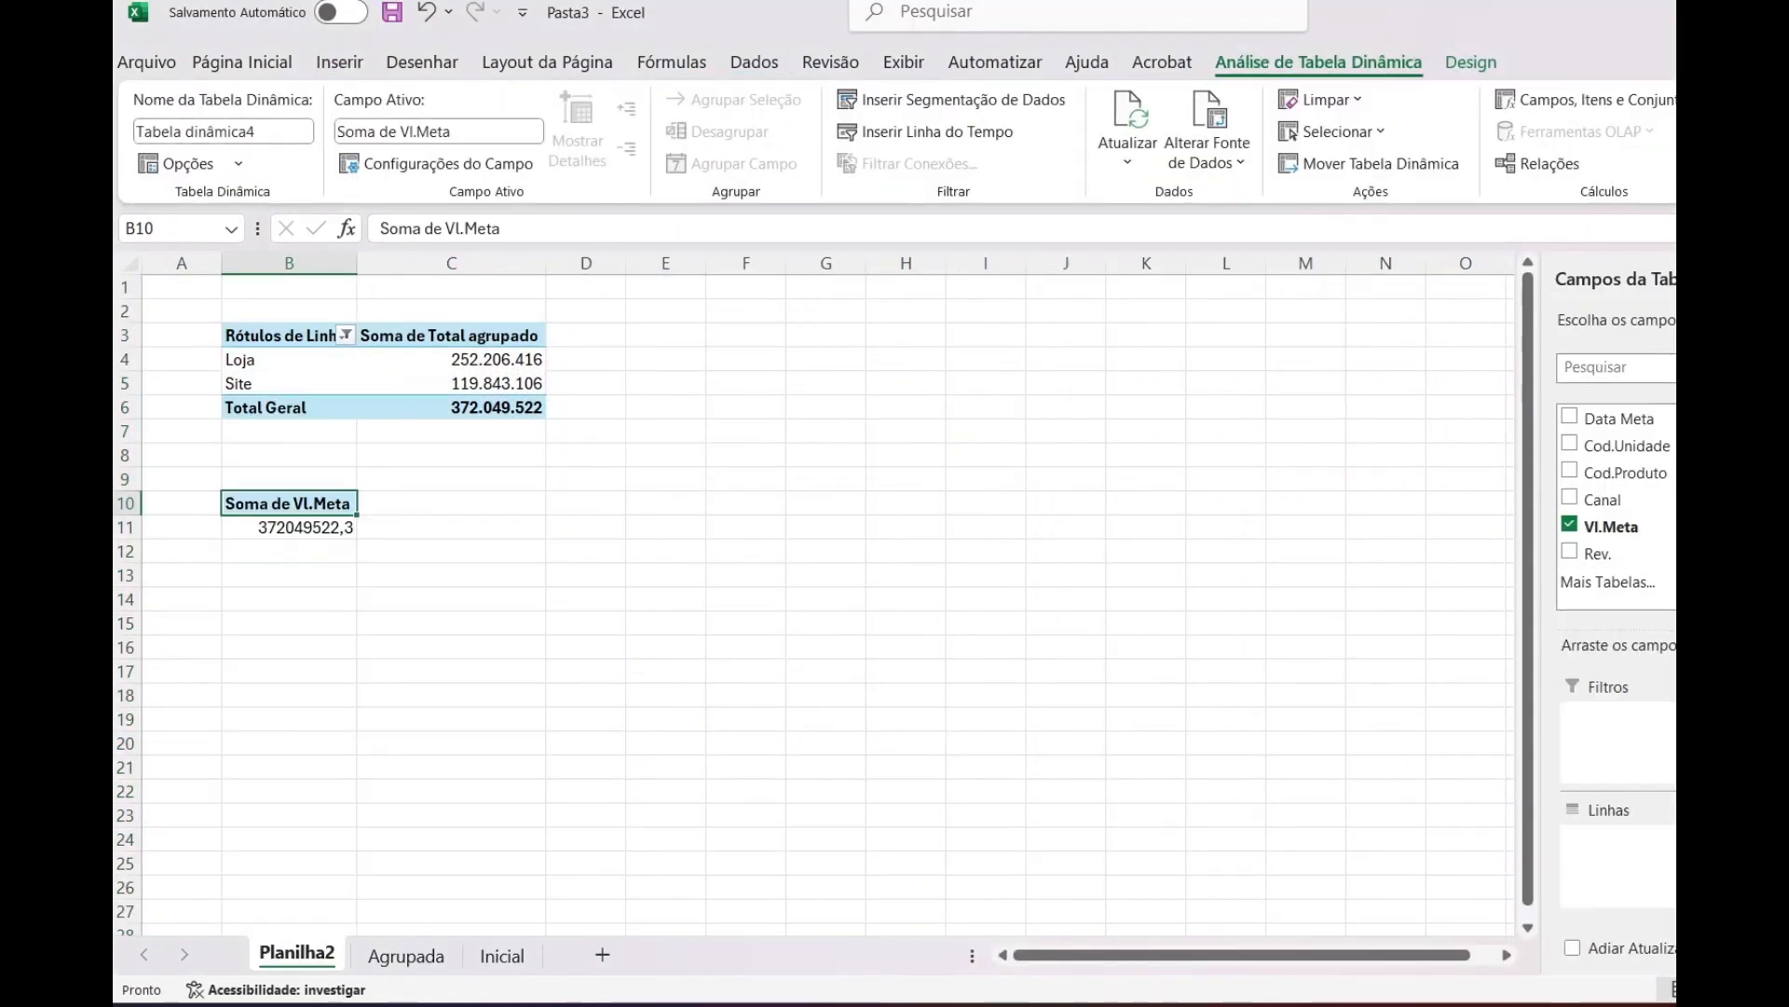
click(1733, 802)
click(454, 652)
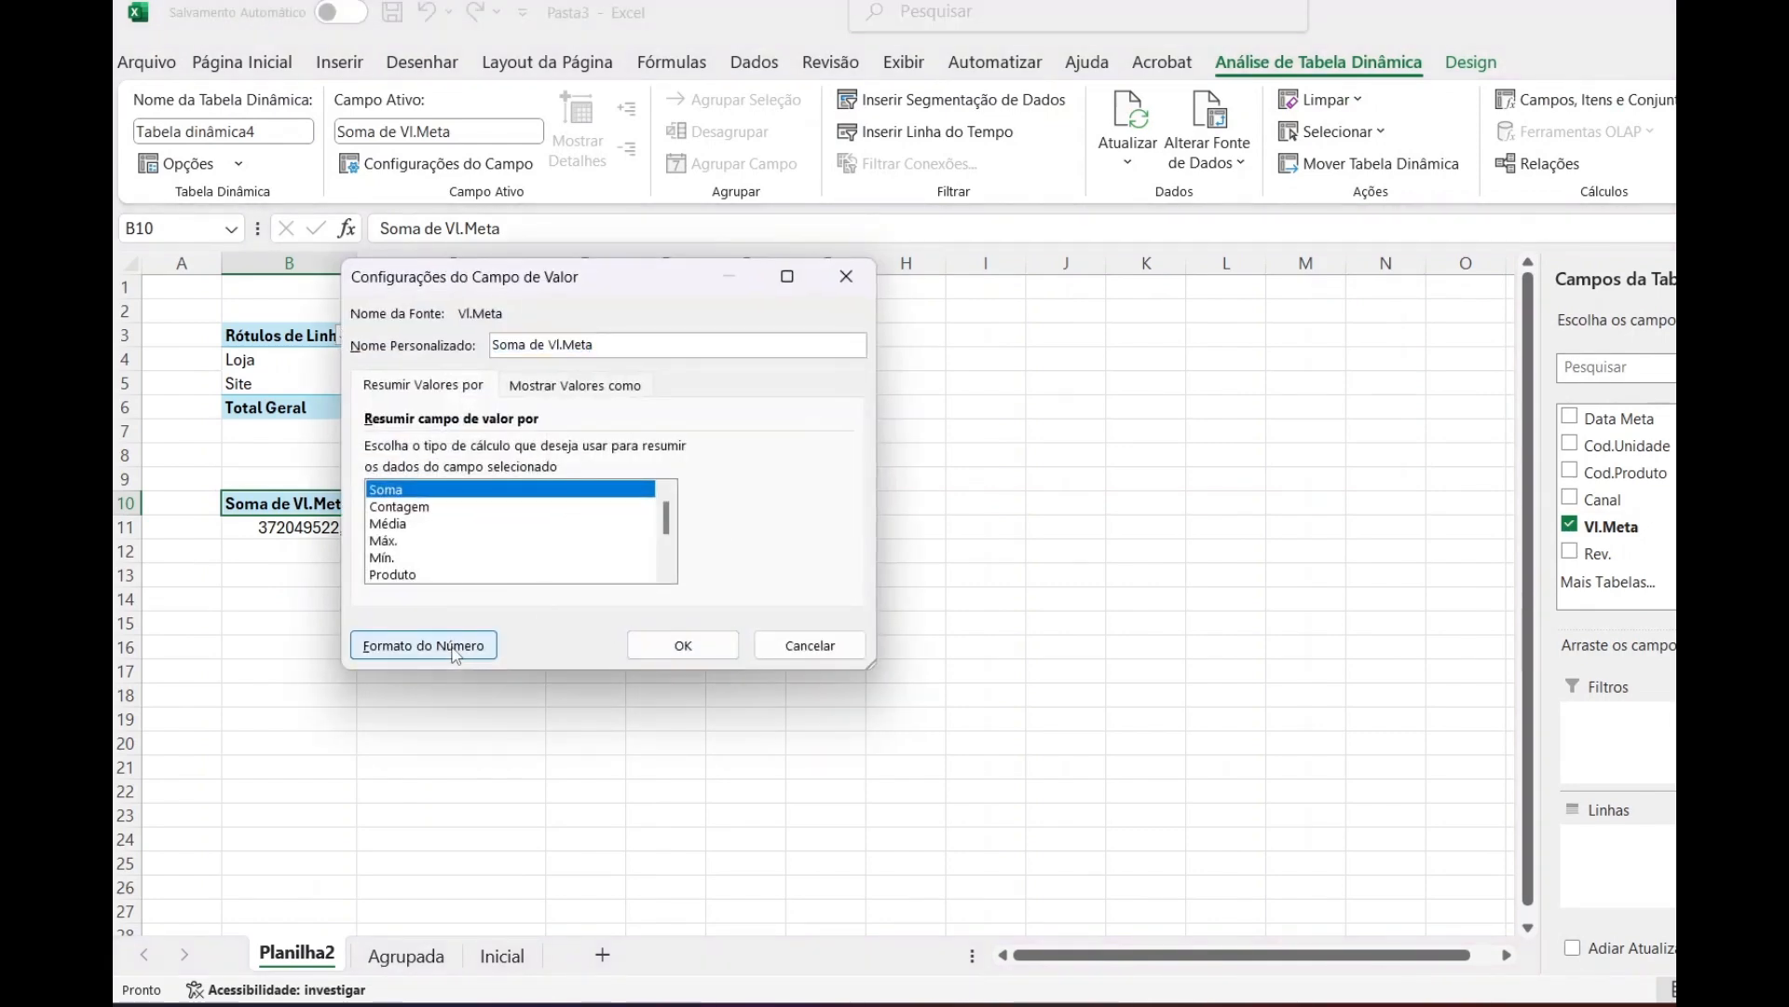
click(345, 456)
click(539, 424)
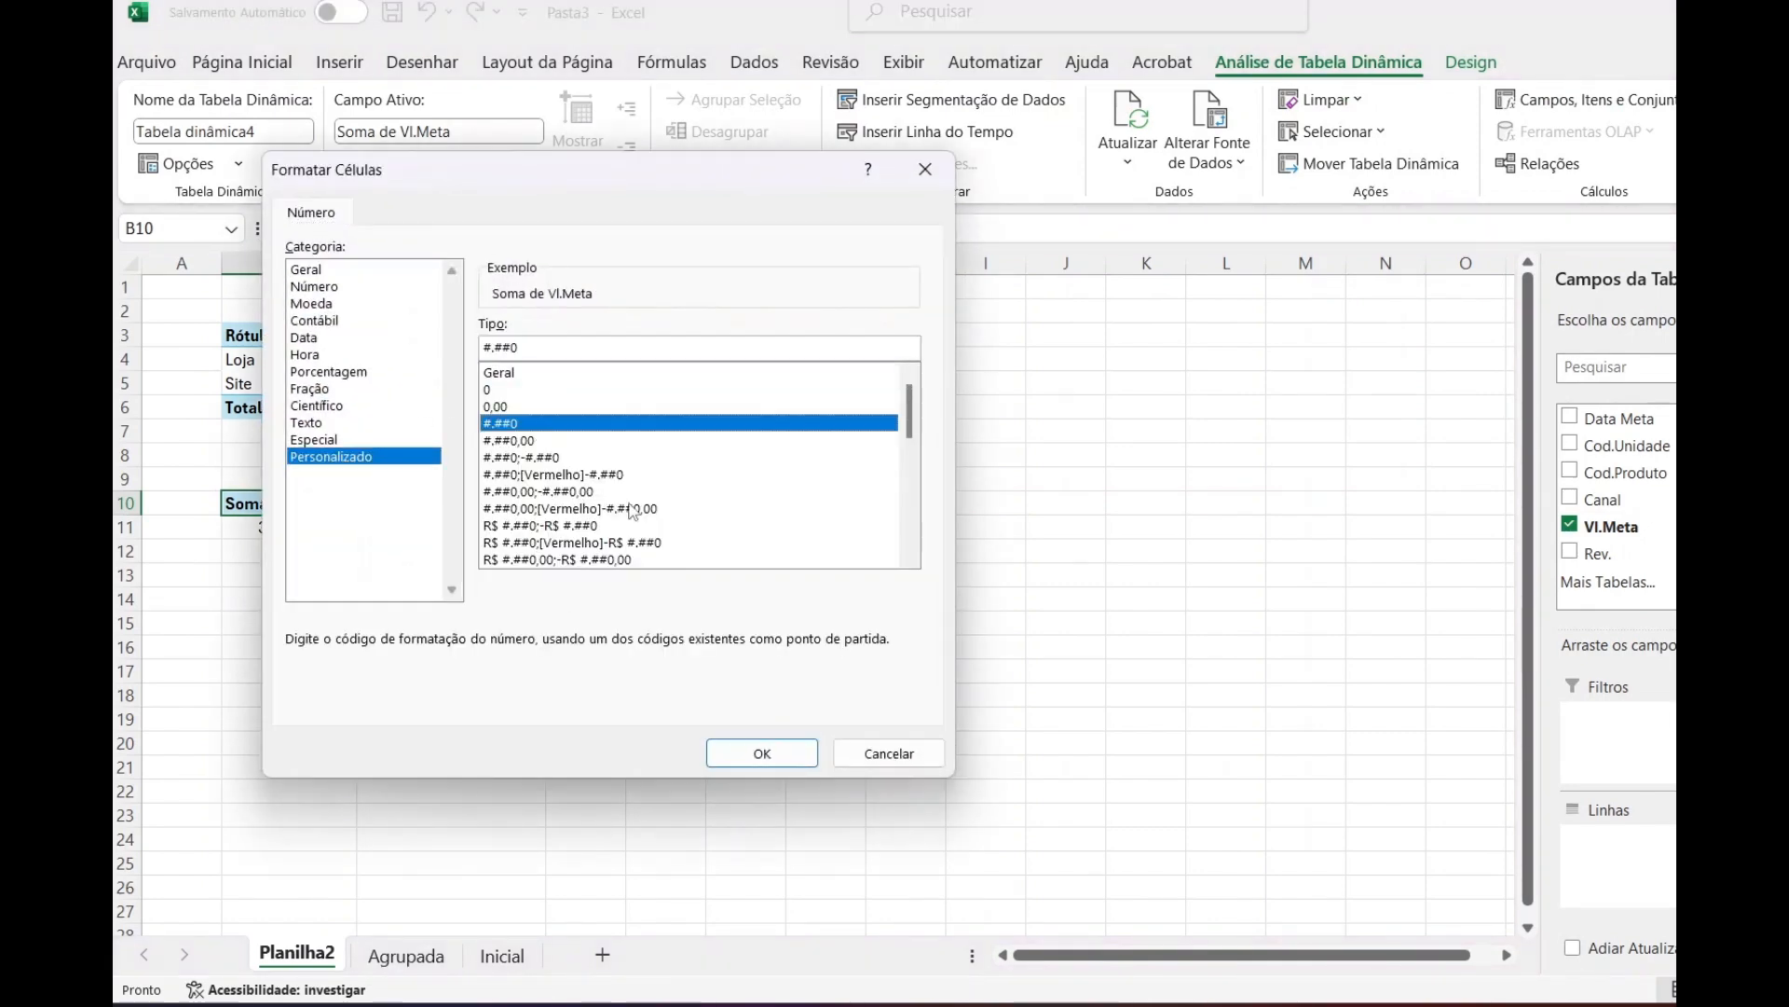
click(763, 753)
click(685, 644)
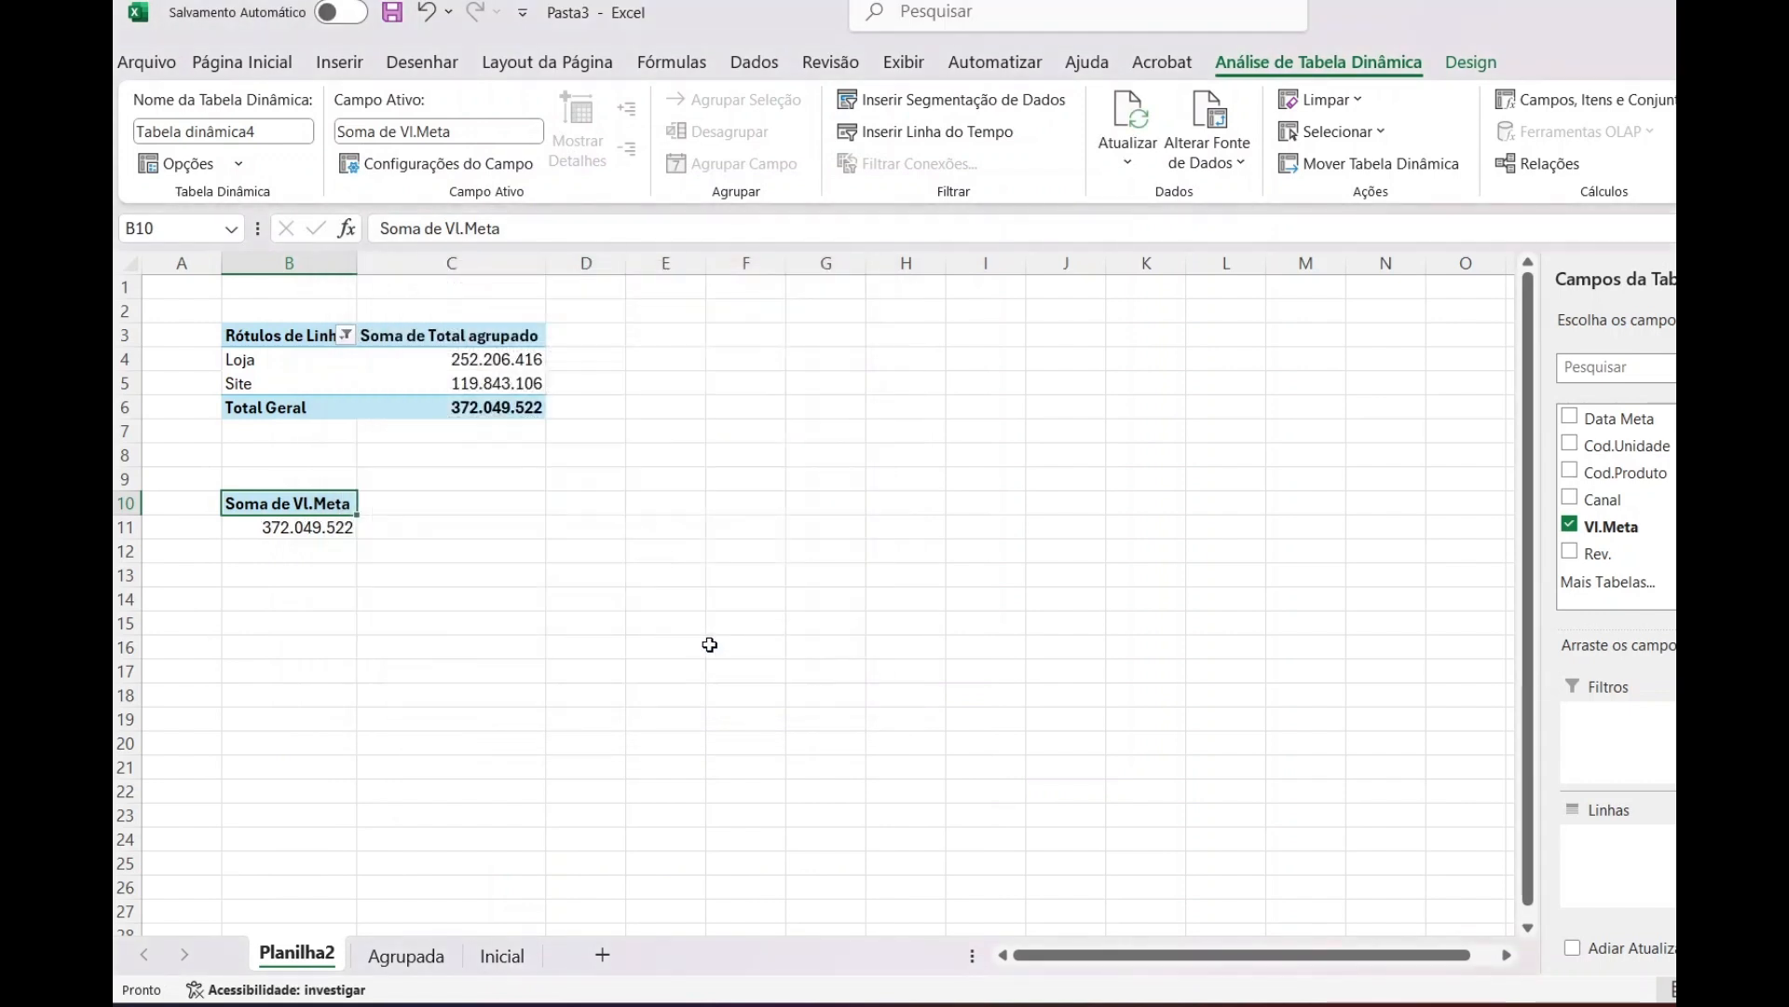
Break the second pivot table down by Canal in rows and exclude its (vazio) item
drag(1603, 500, 1659, 867)
click(324, 574)
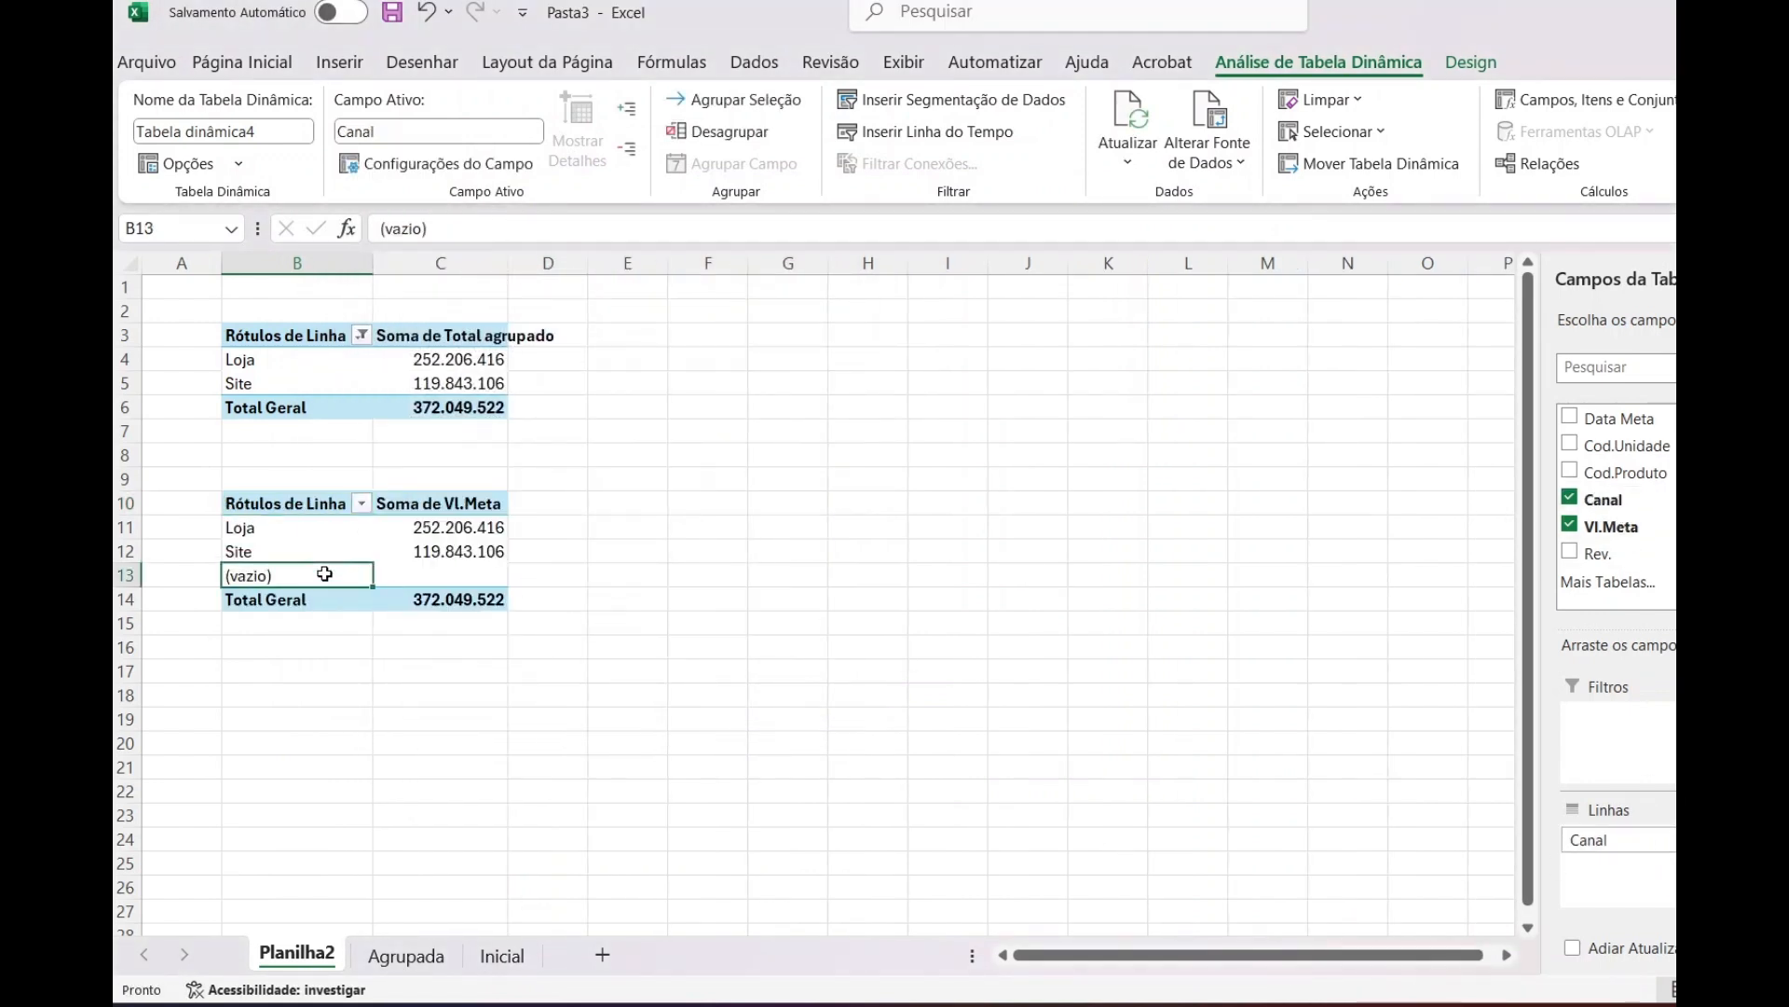
key(ctrl+minus)
click(525, 534)
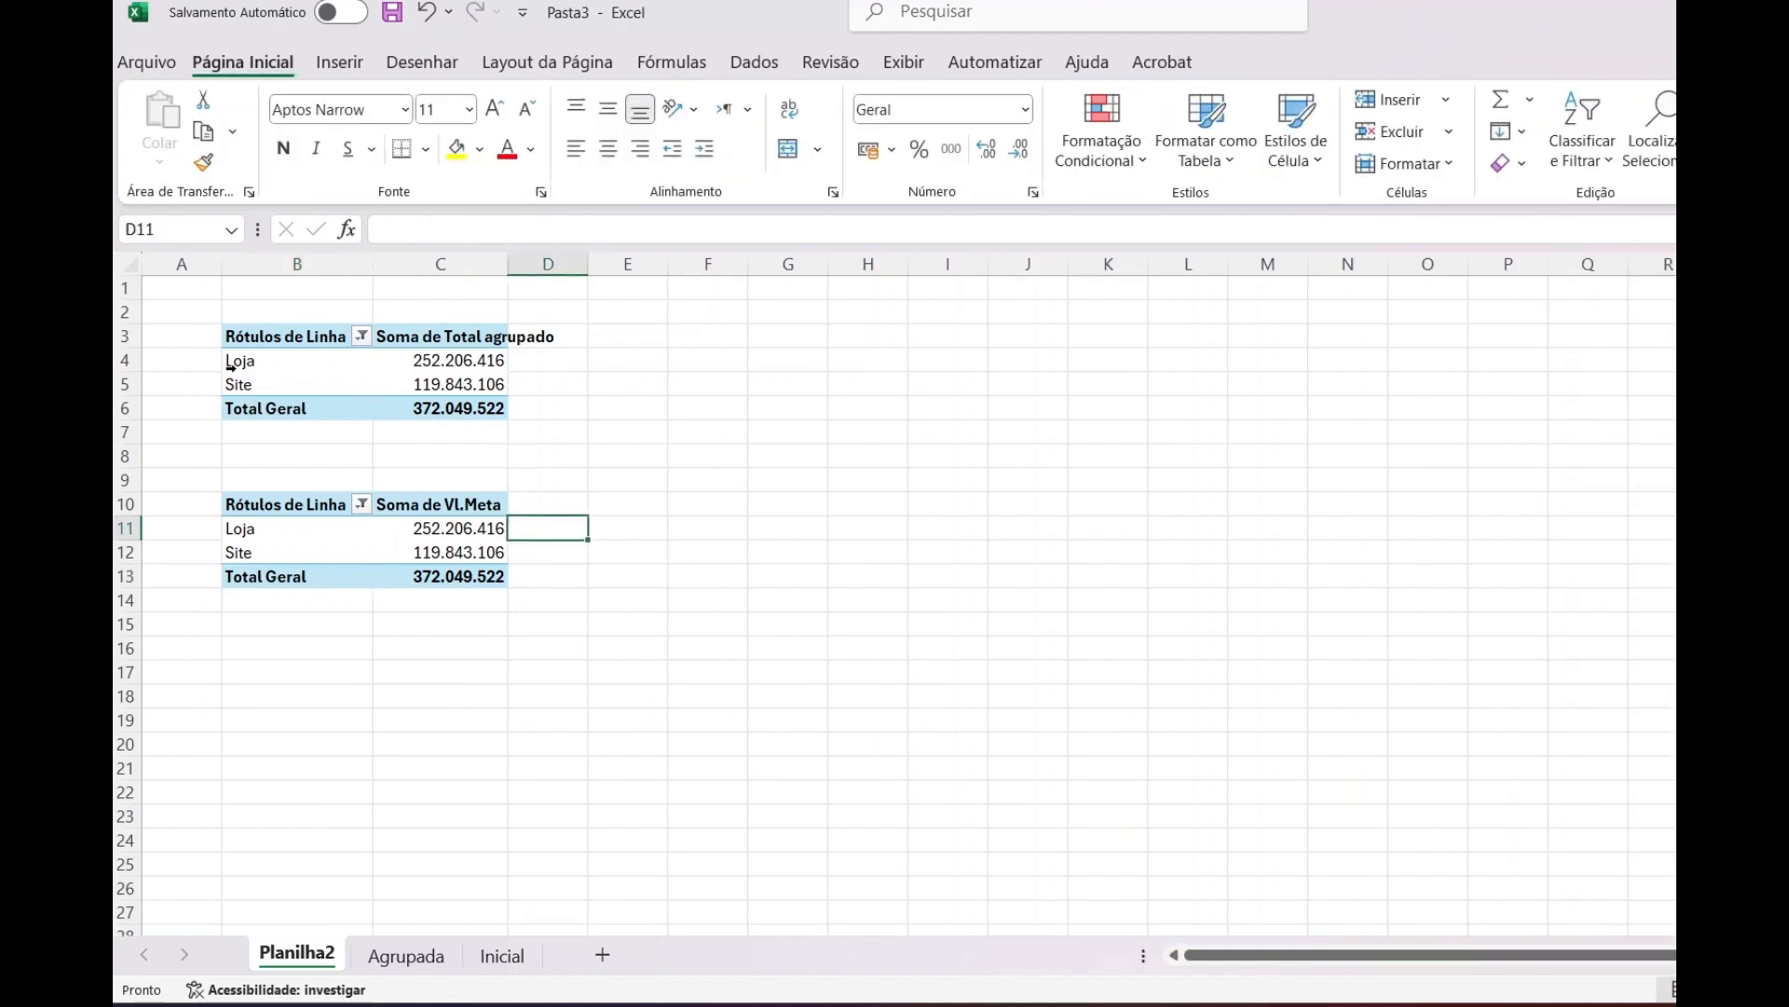
Compare the Loja and Site totals in both pivot tables and check the first pivot table's source range on the Agrupada sheet
drag(233, 365, 466, 364)
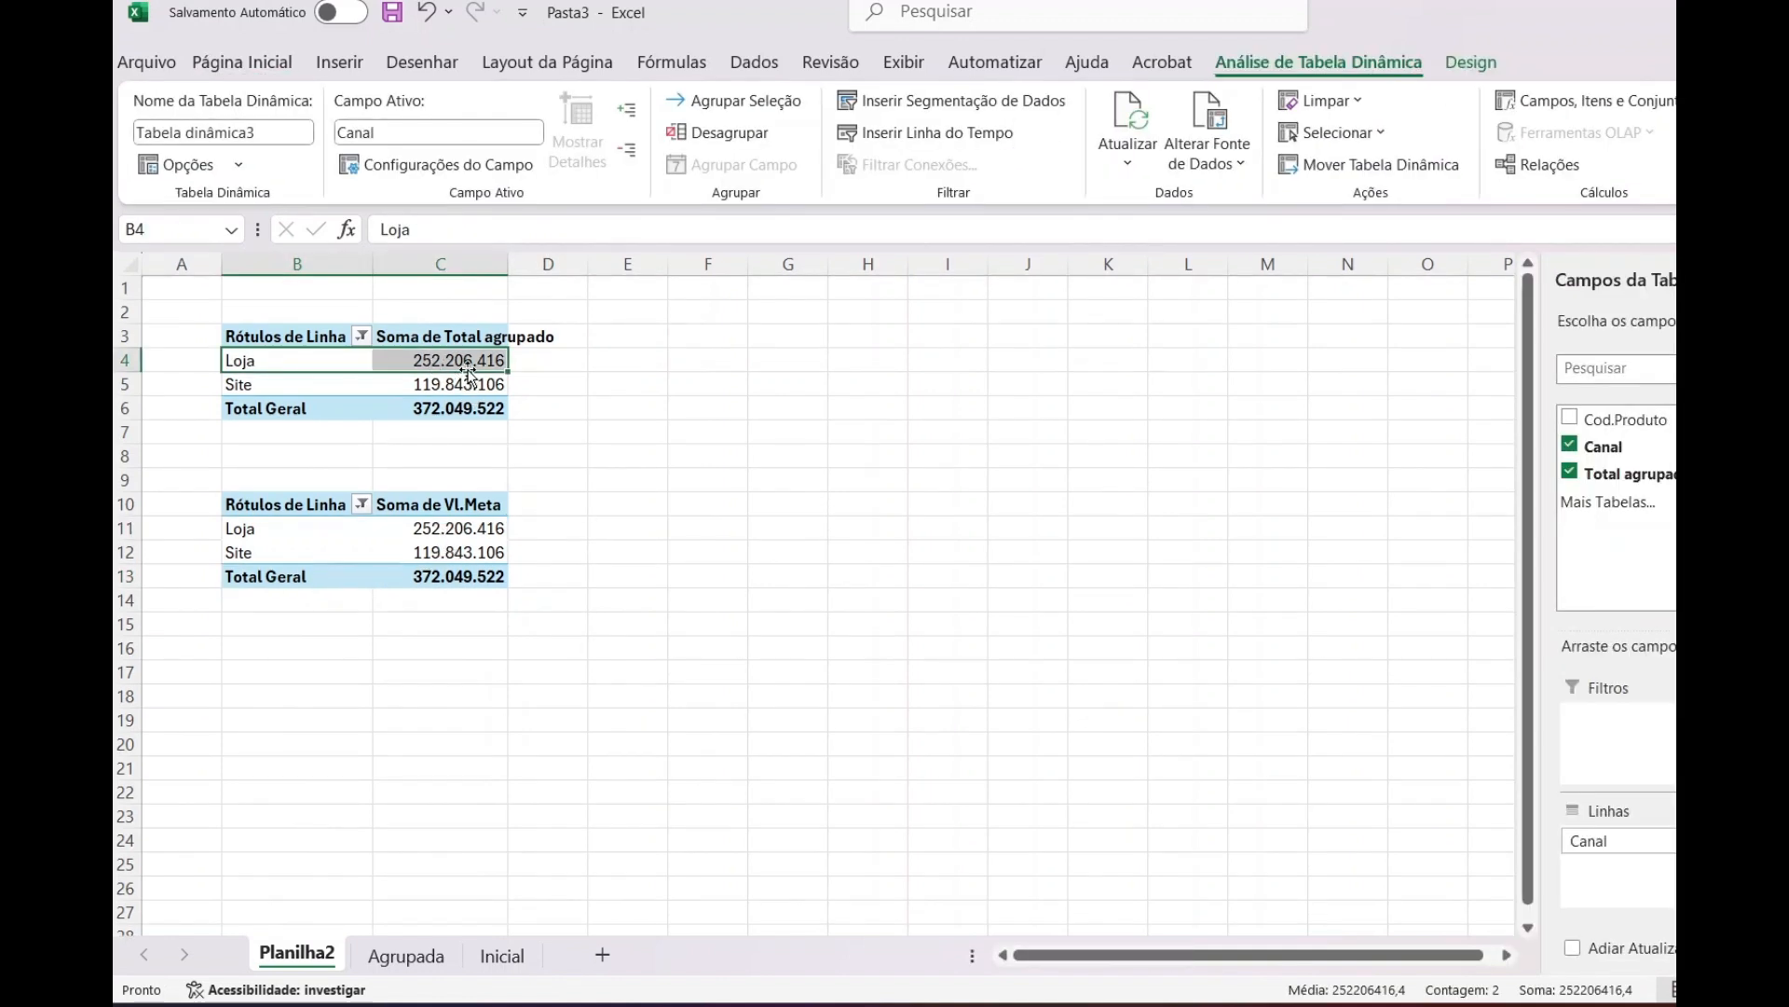
click(580, 523)
click(430, 380)
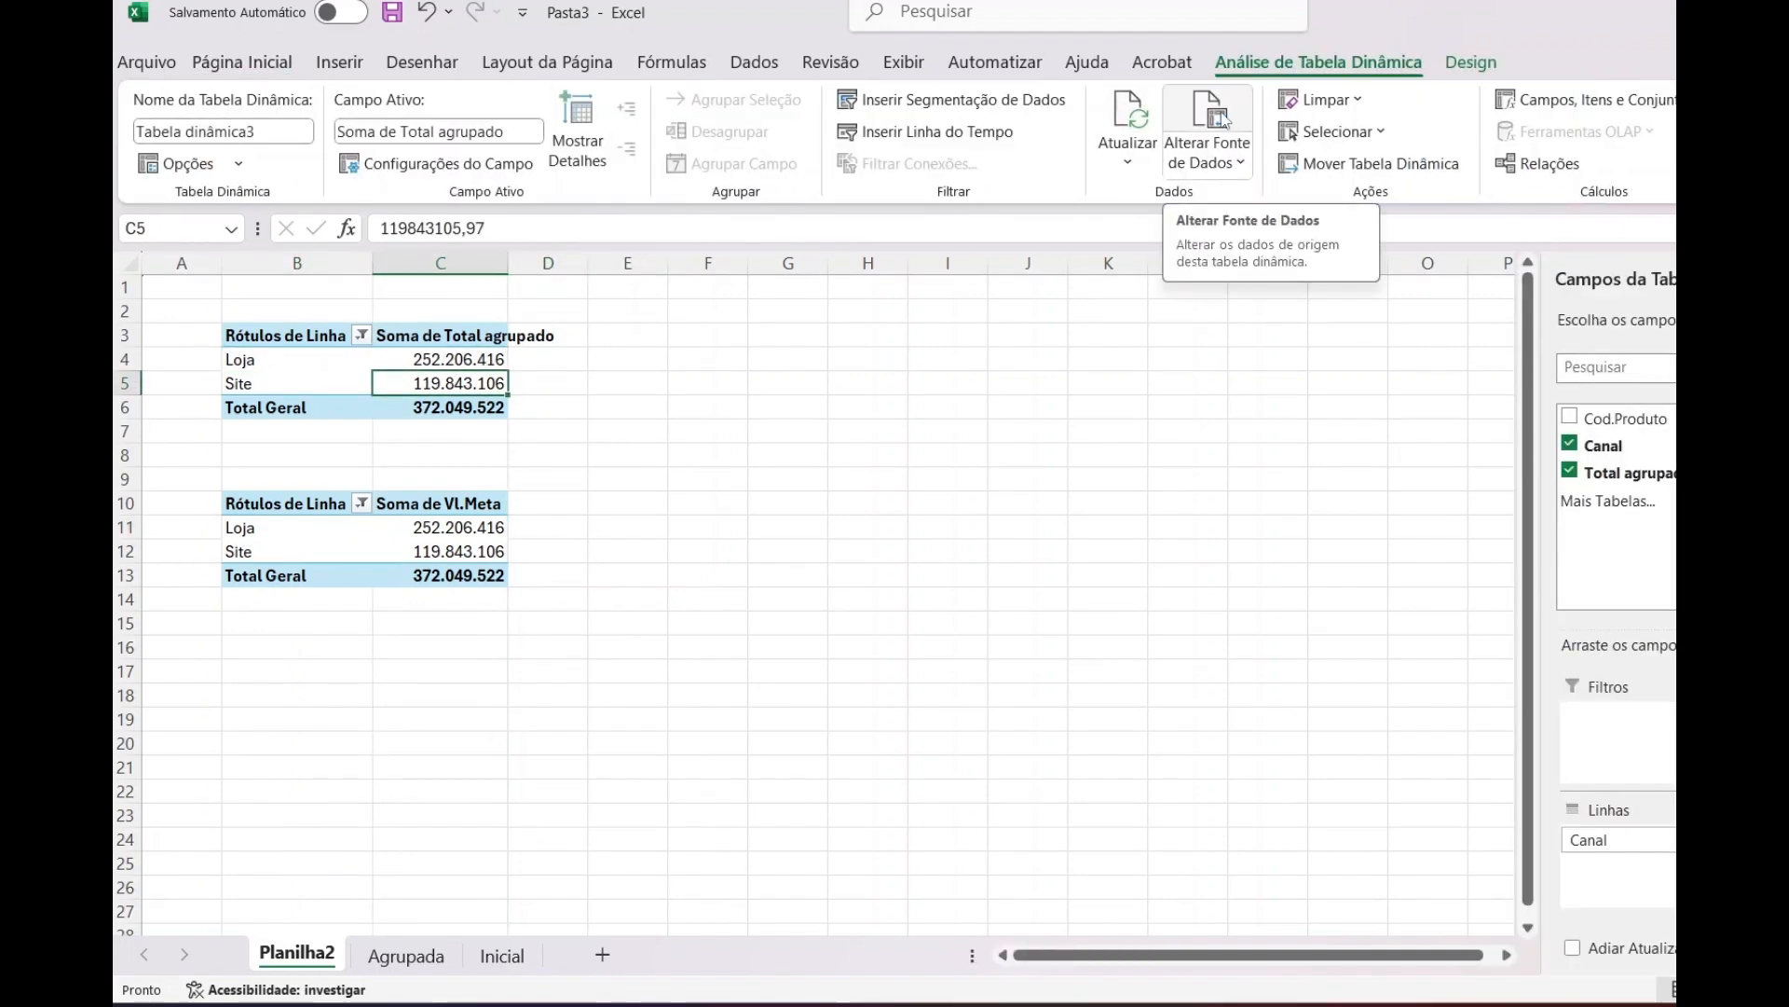
click(1227, 119)
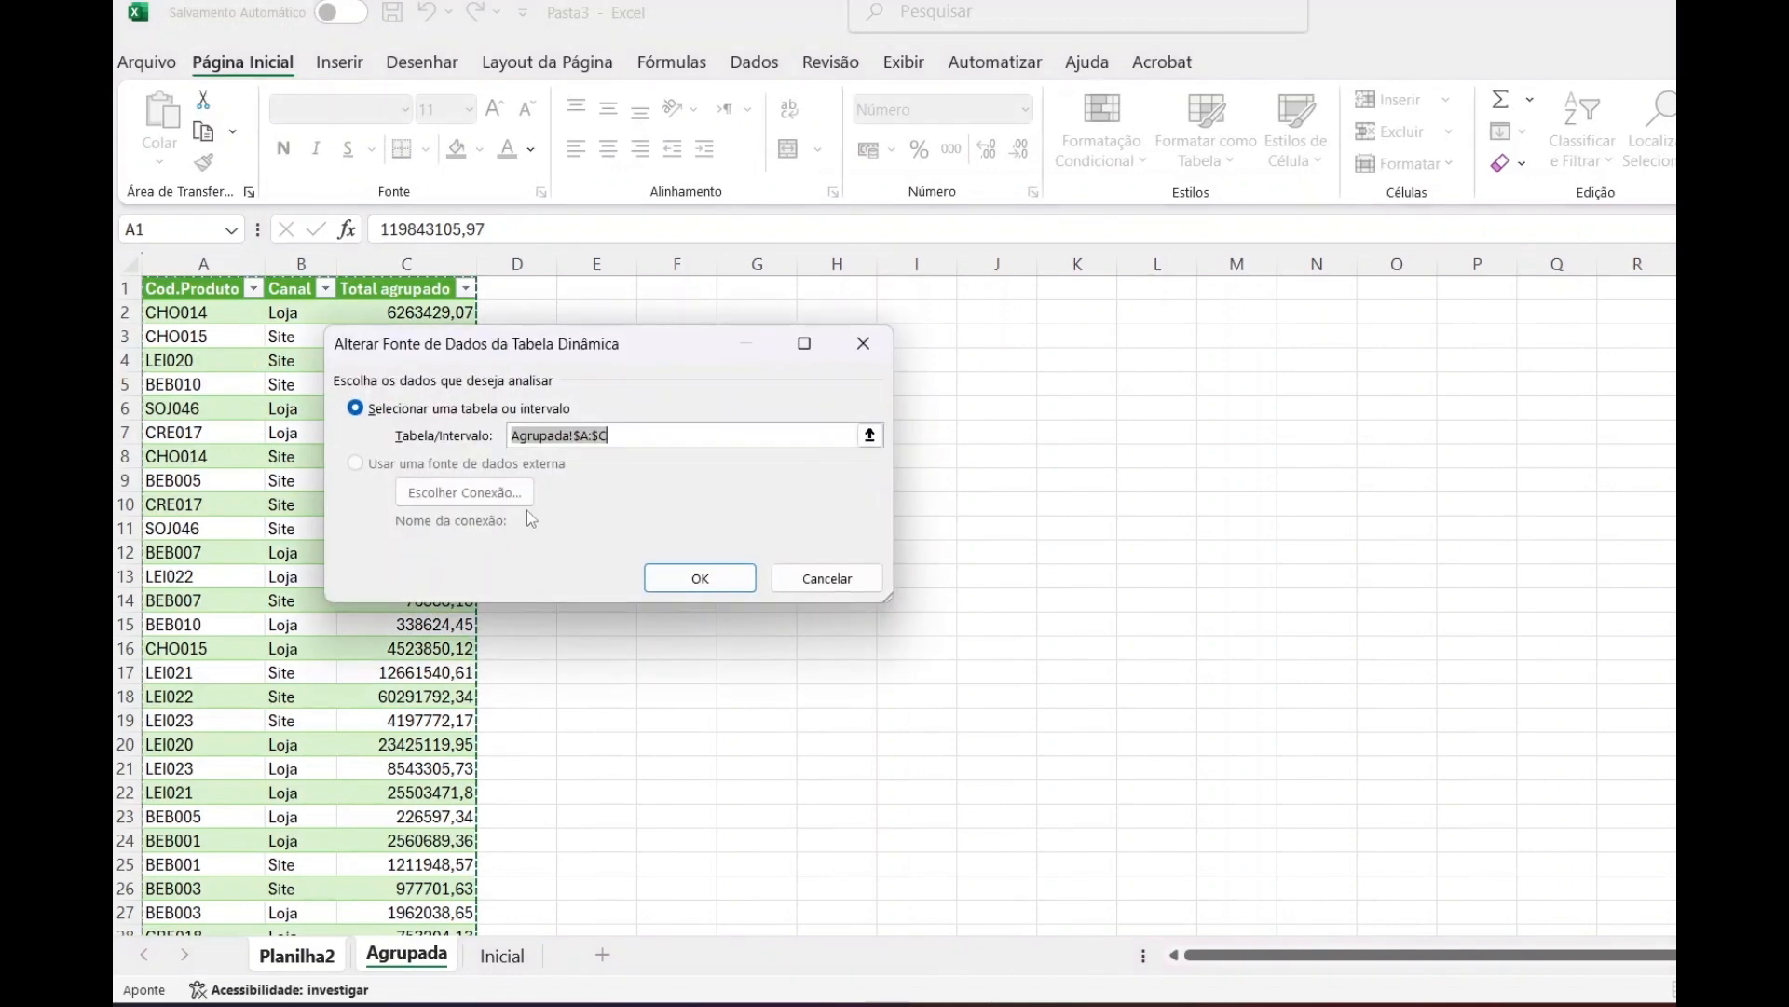
key(Escape)
click(416, 951)
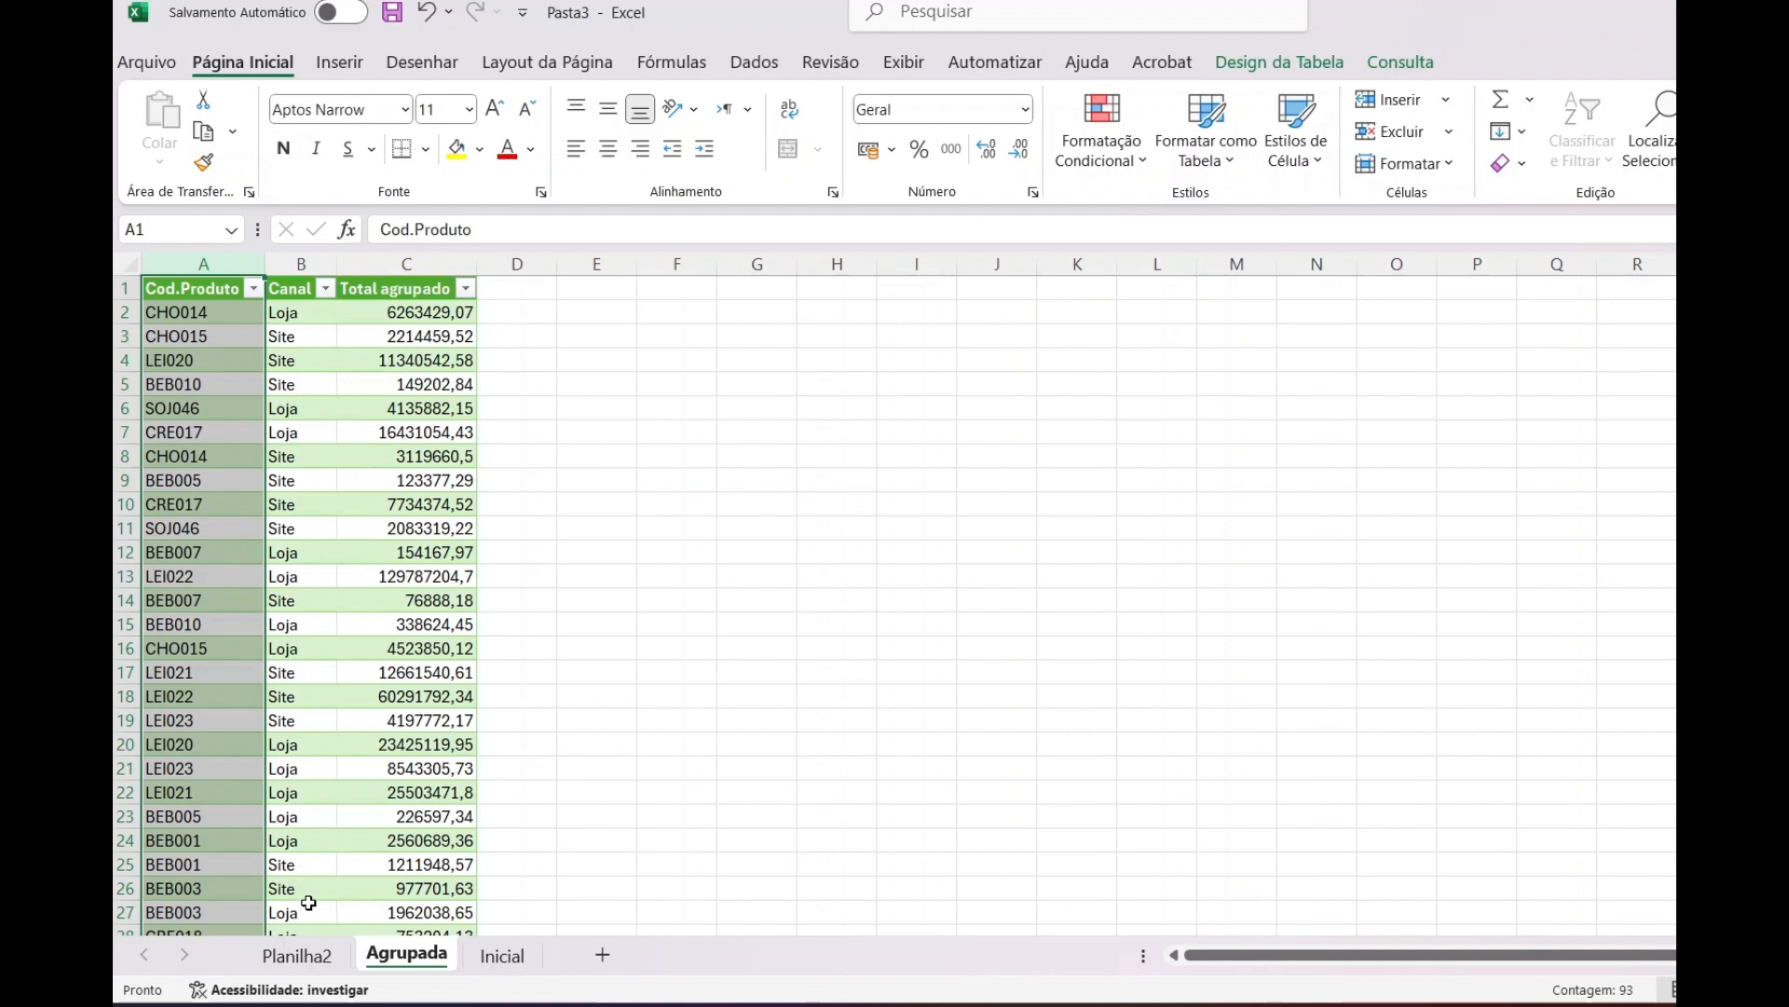
click(296, 956)
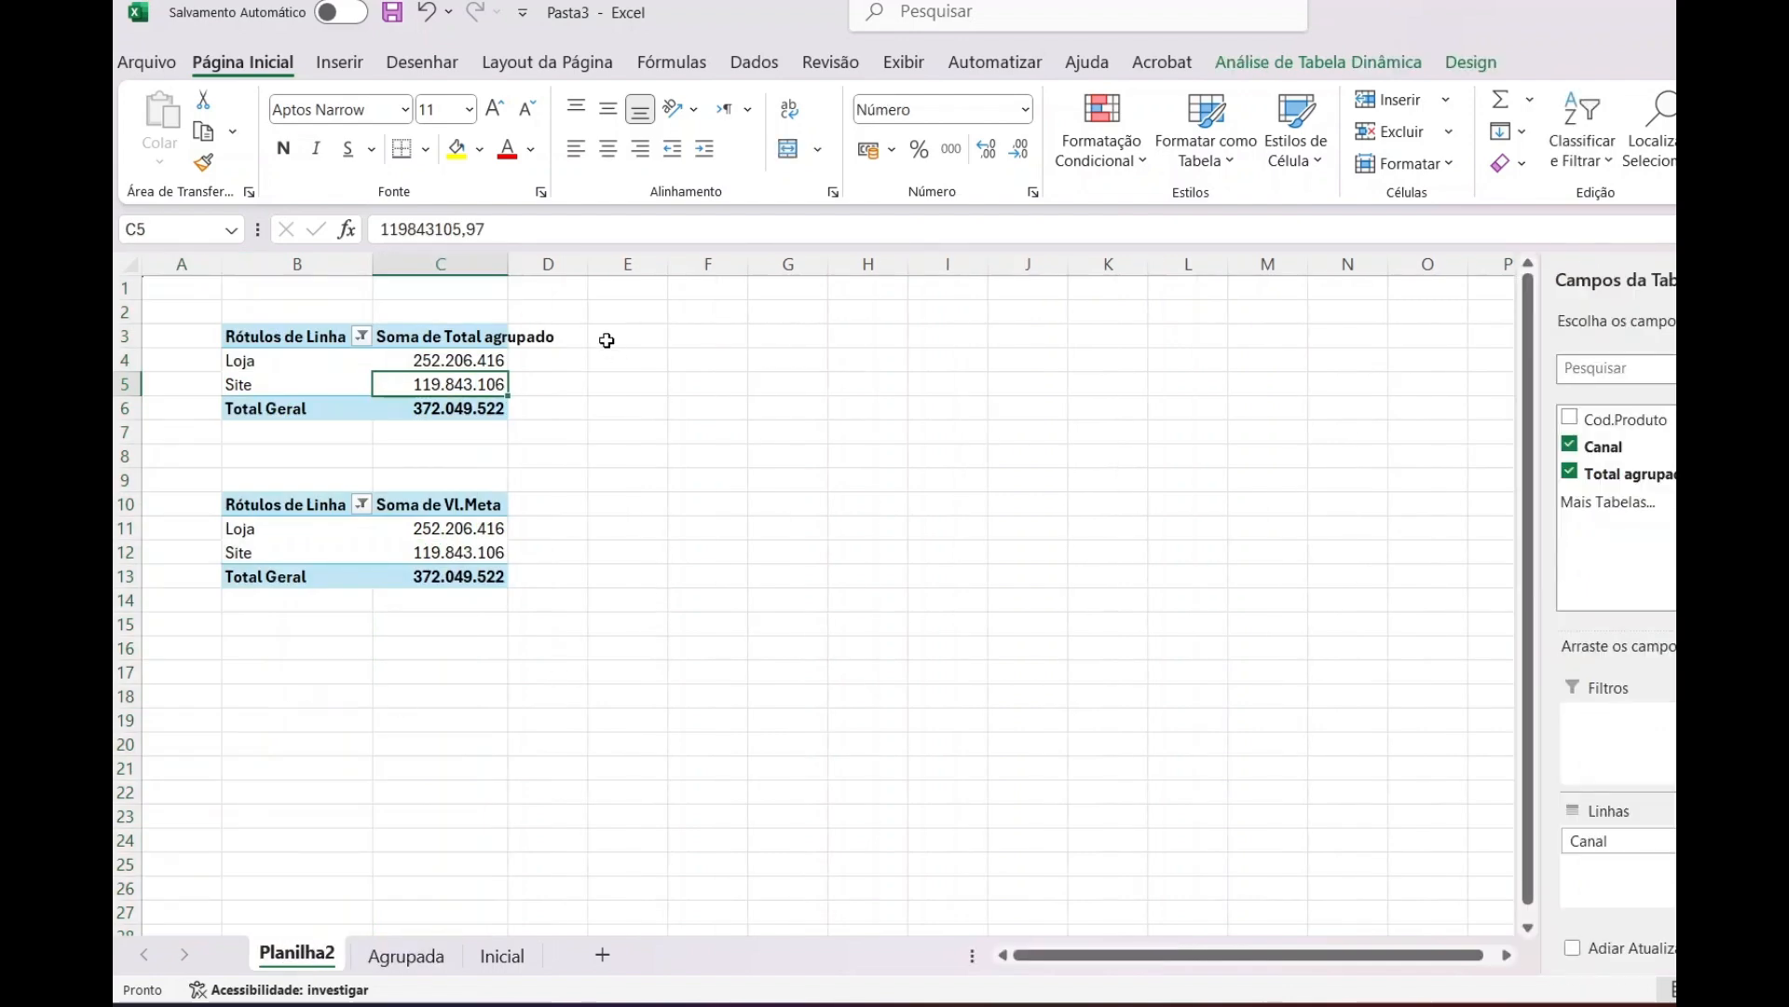
Autofit column C of Planilha2 to its pivot table headings and hide the sheet's gridlines
double_click(508, 266)
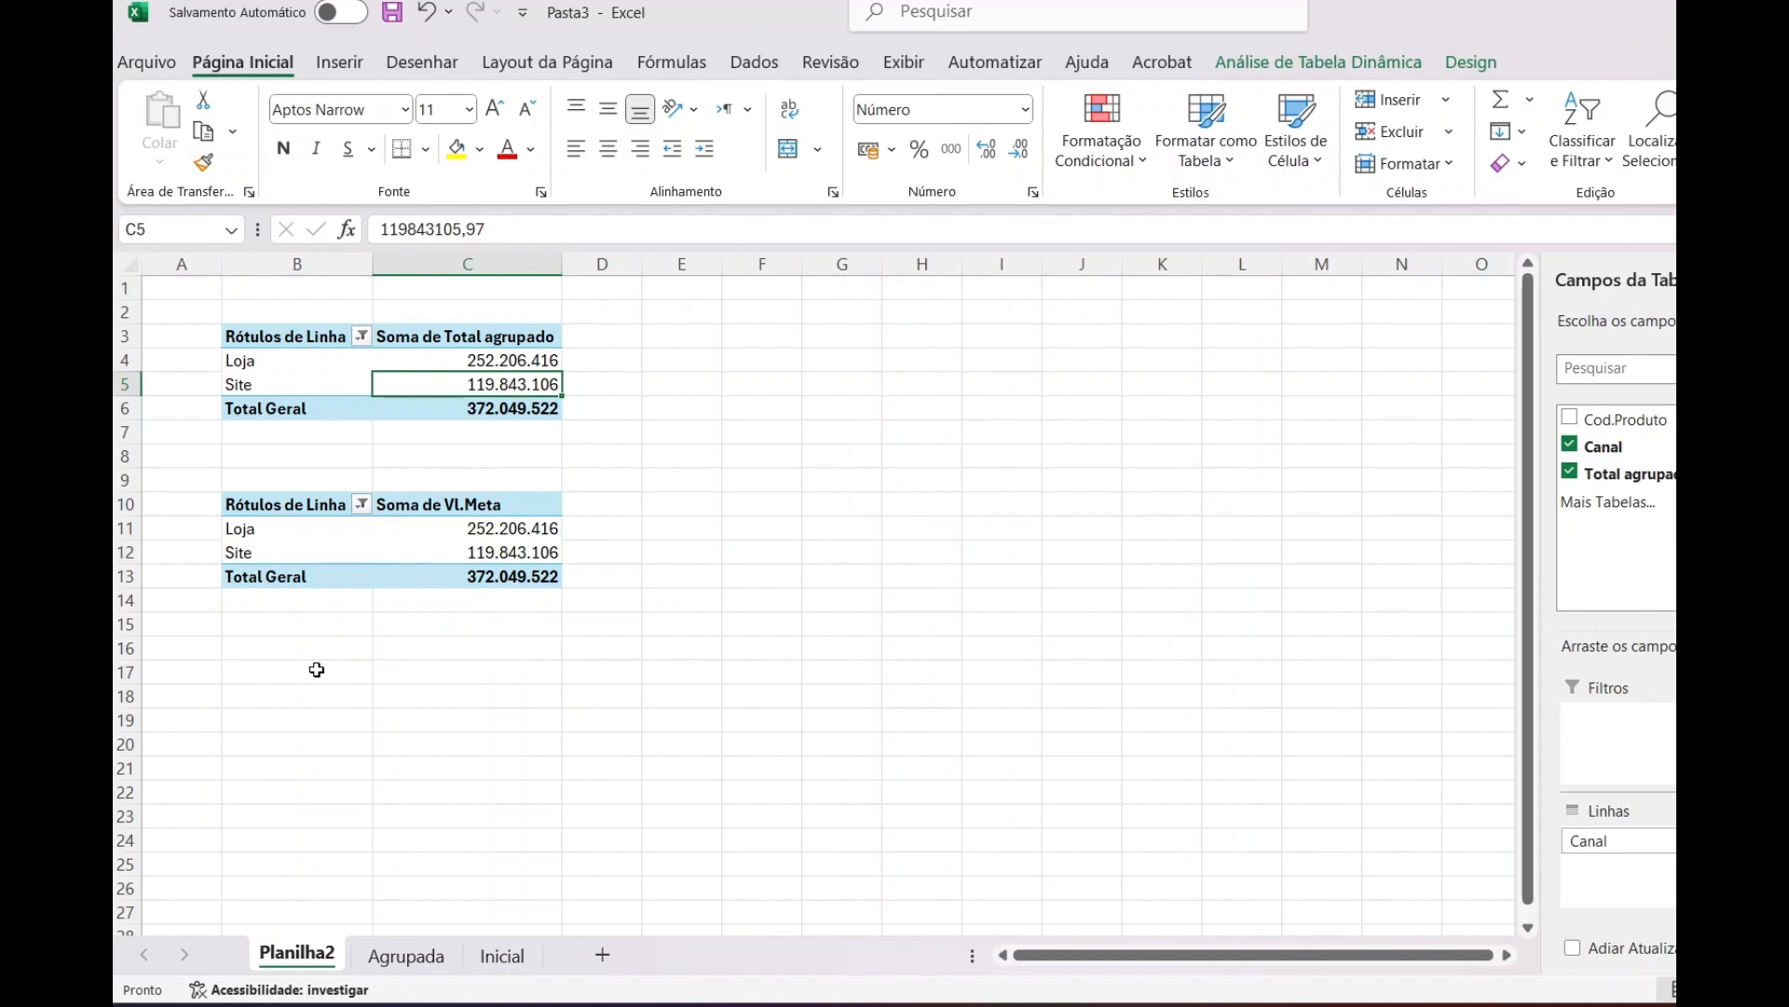
click(191, 292)
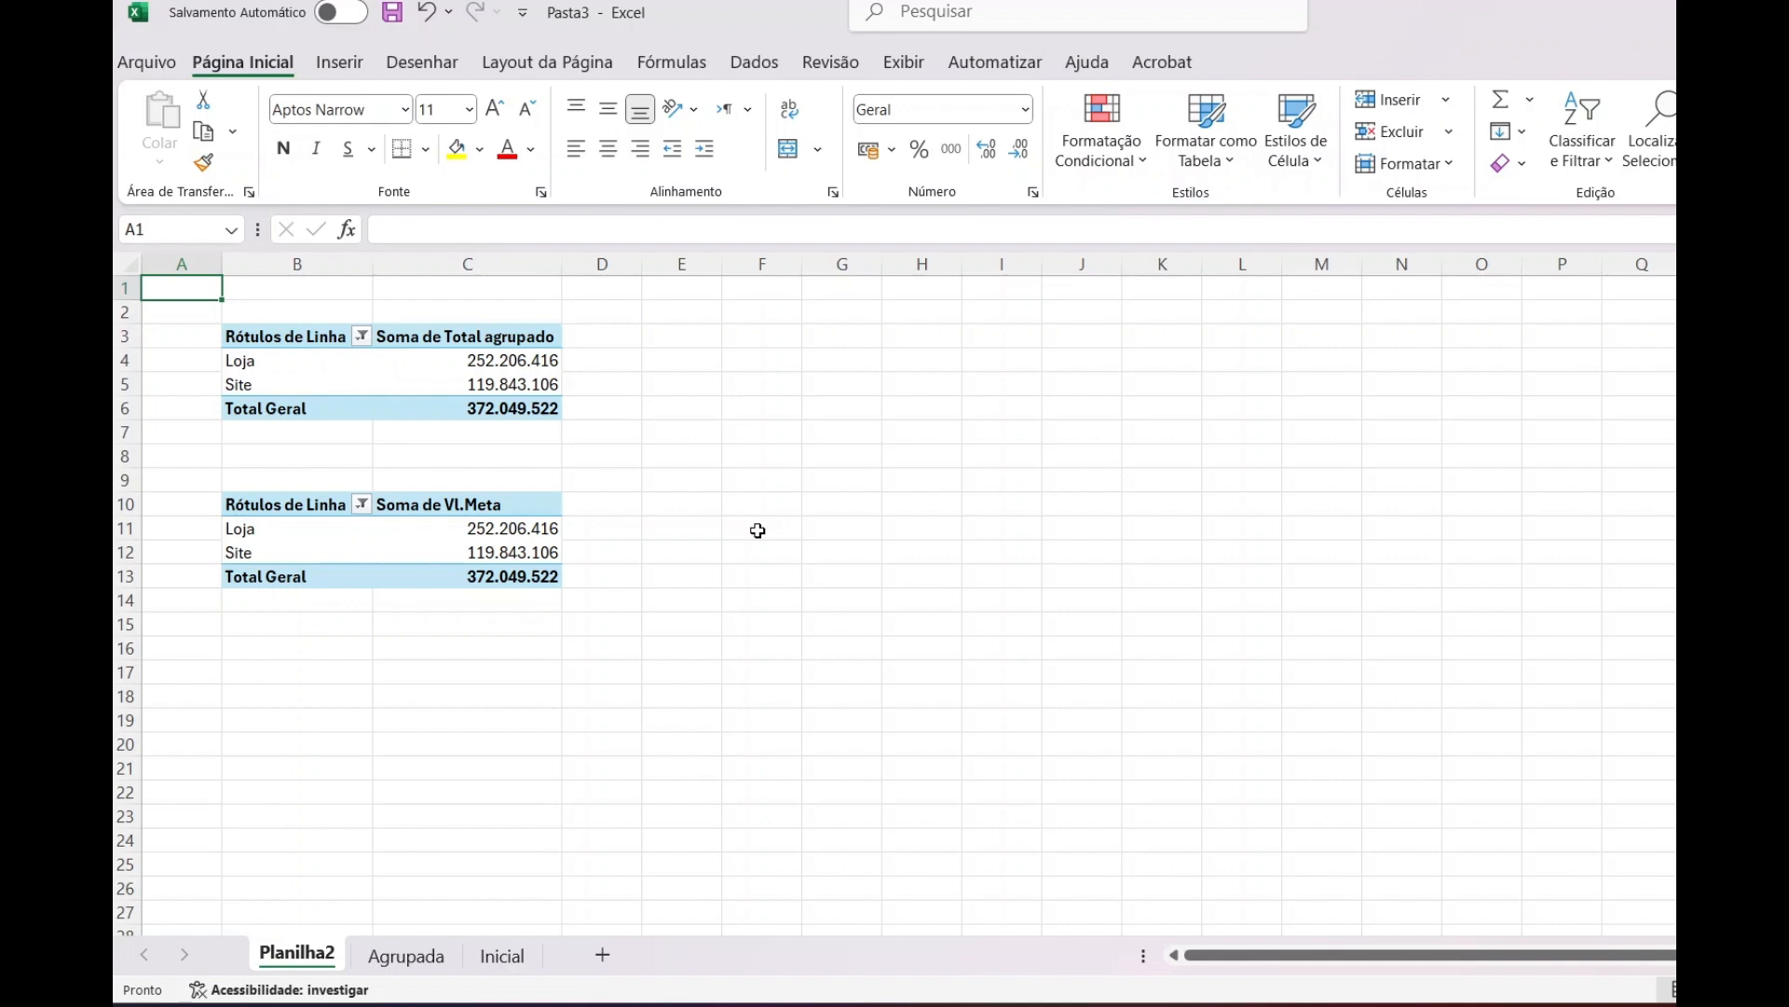
click(904, 62)
click(864, 131)
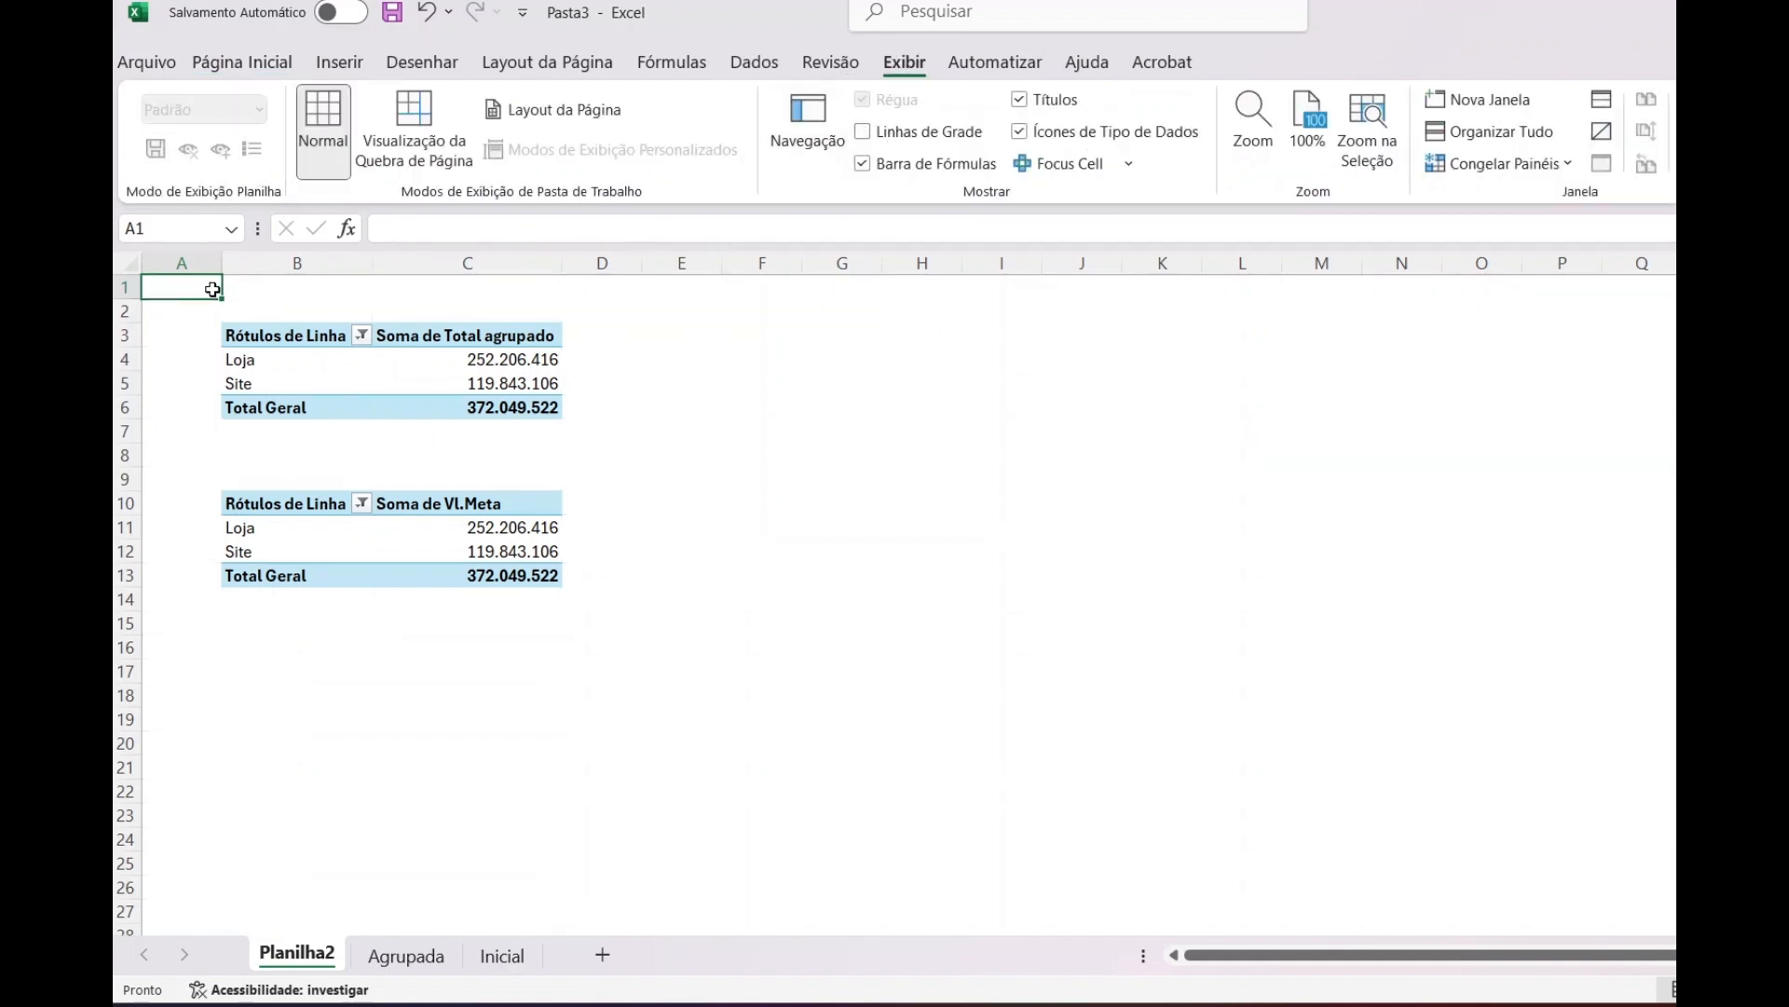